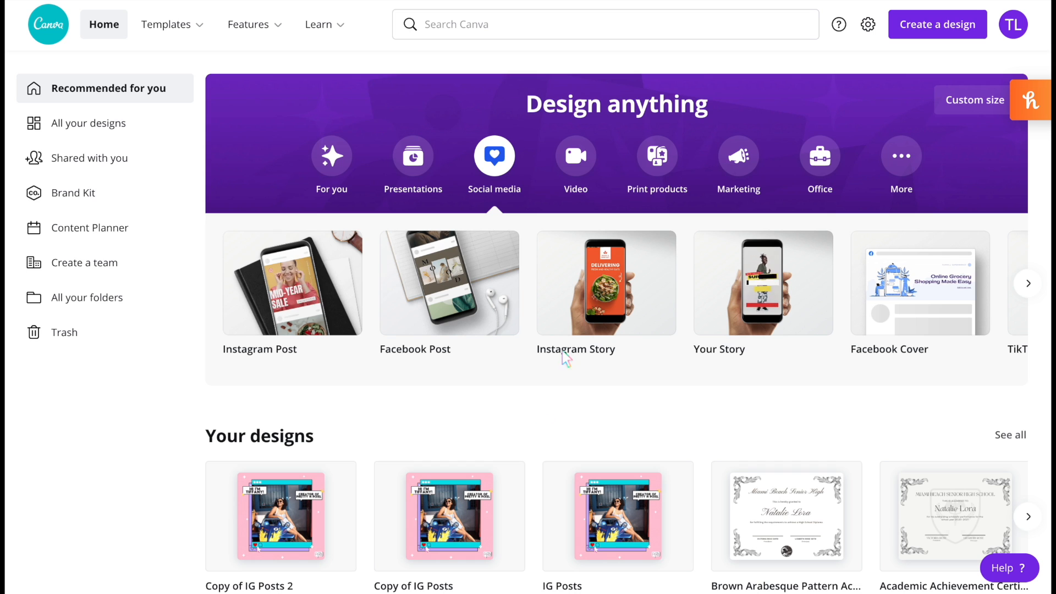
# - Create an Instagram Post design and apply the pink 'Wedding Bouquets' 30% Summer Sale template from the Wedding category
pyautogui.click(620, 280)
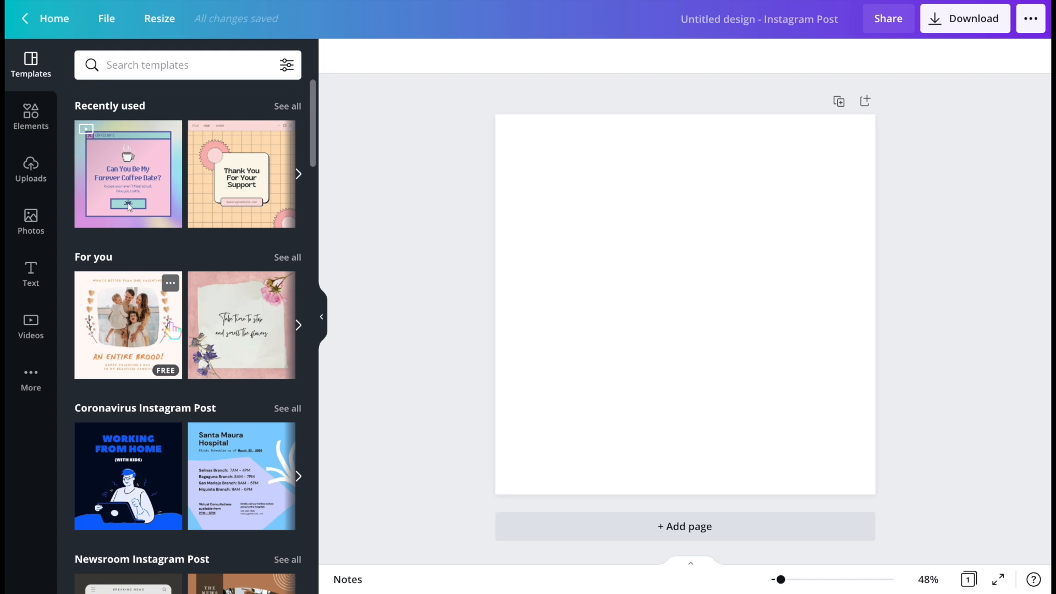
pyautogui.scroll(-5, 135, 245)
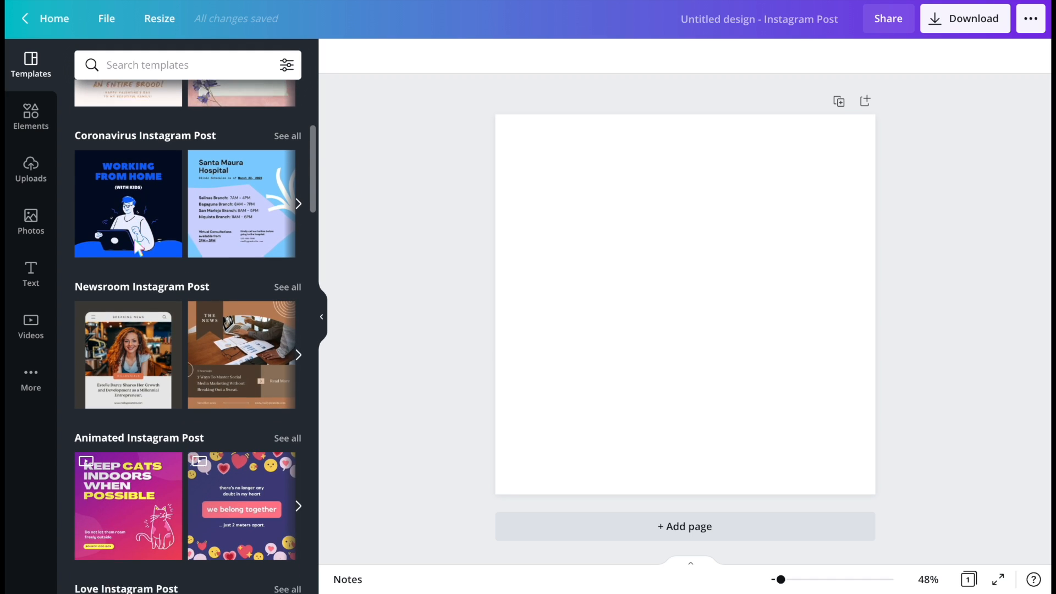
pyautogui.scroll(-3, 207, 212)
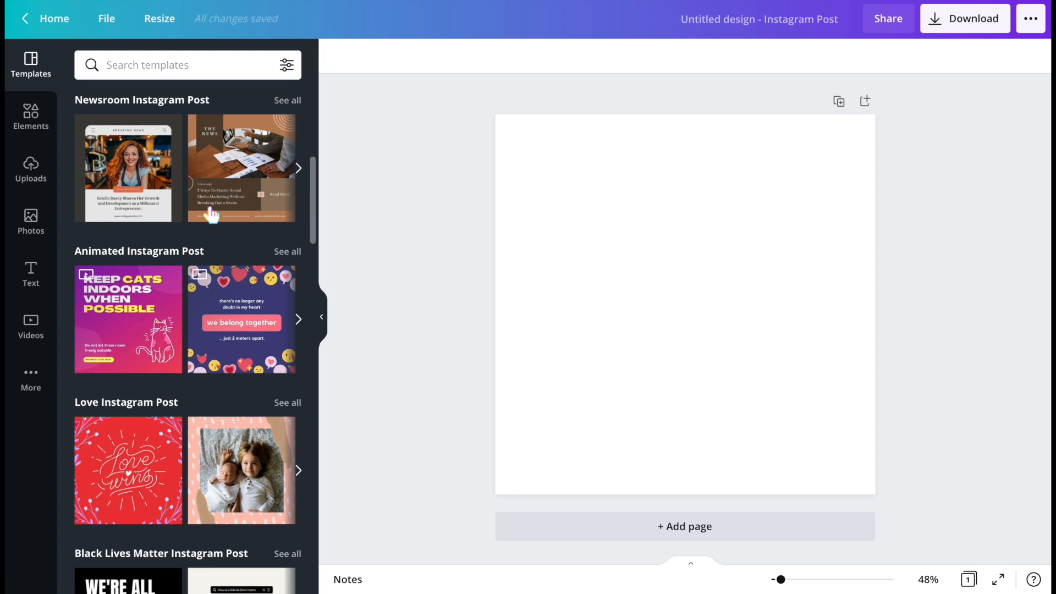
pyautogui.scroll(-7, 158, 350)
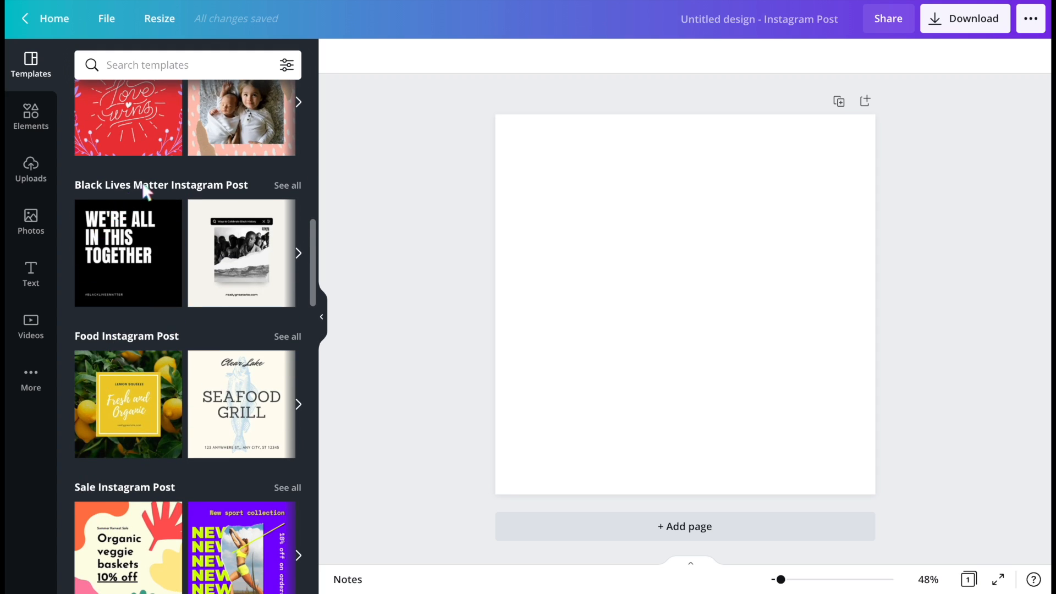
pyautogui.scroll(-11, 213, 328)
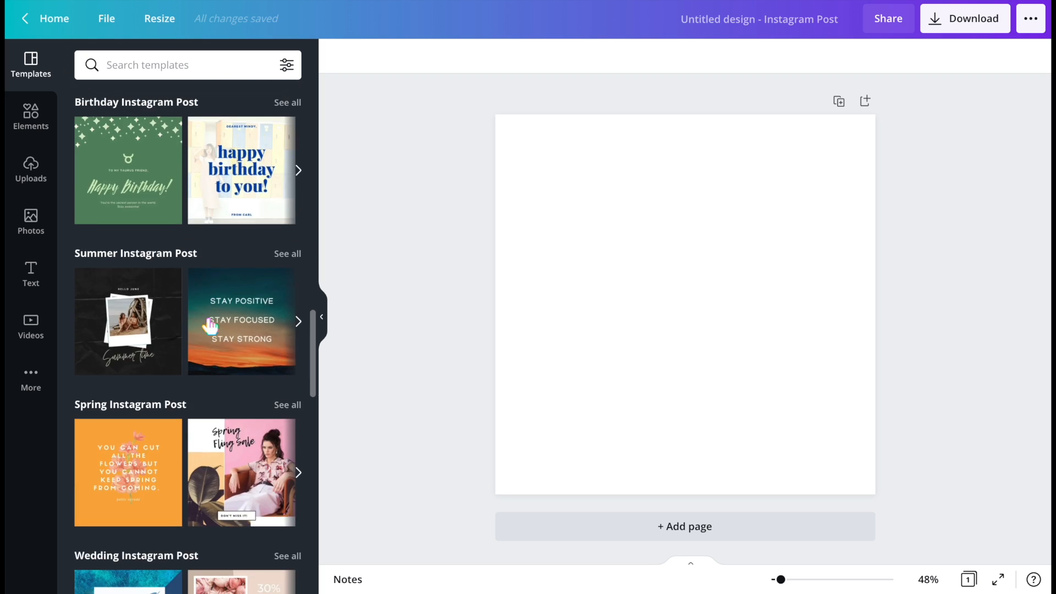
pyautogui.scroll(-1, 210, 326)
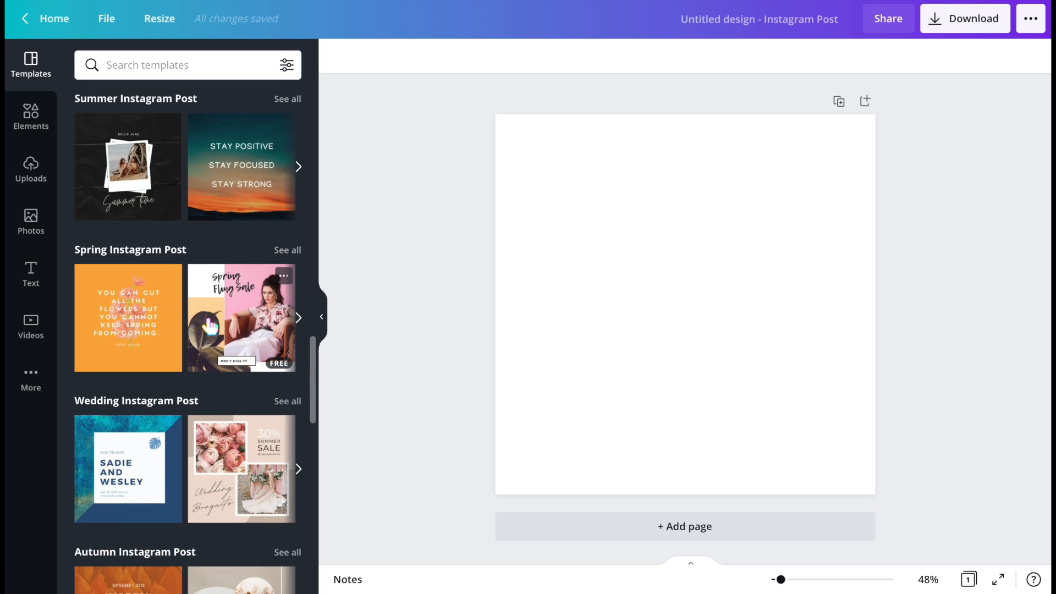
pyautogui.scroll(-4, 210, 326)
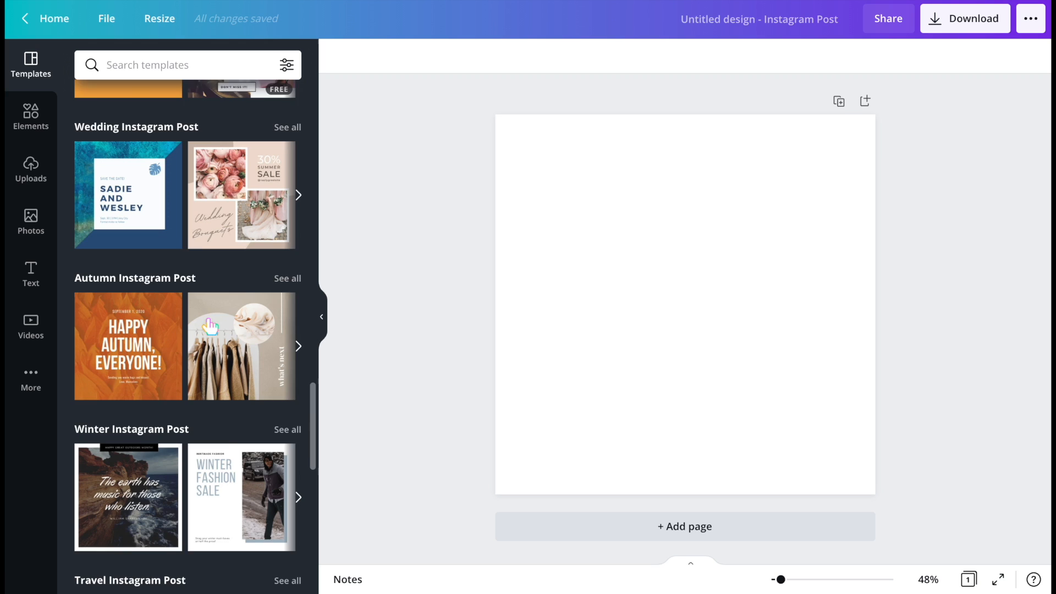
pyautogui.scroll(-3, 198, 385)
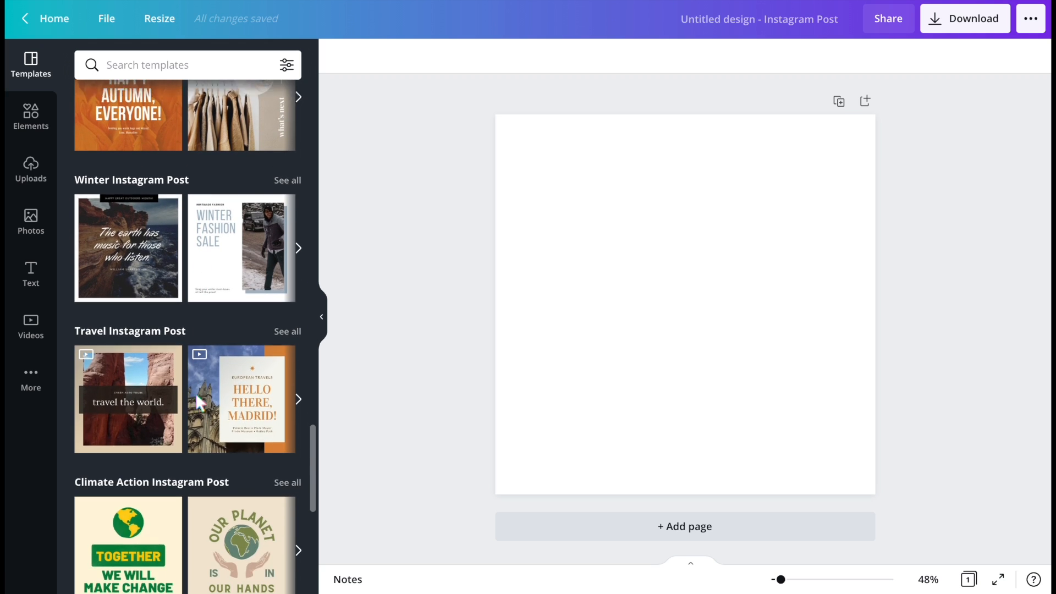
pyautogui.scroll(4, 196, 401)
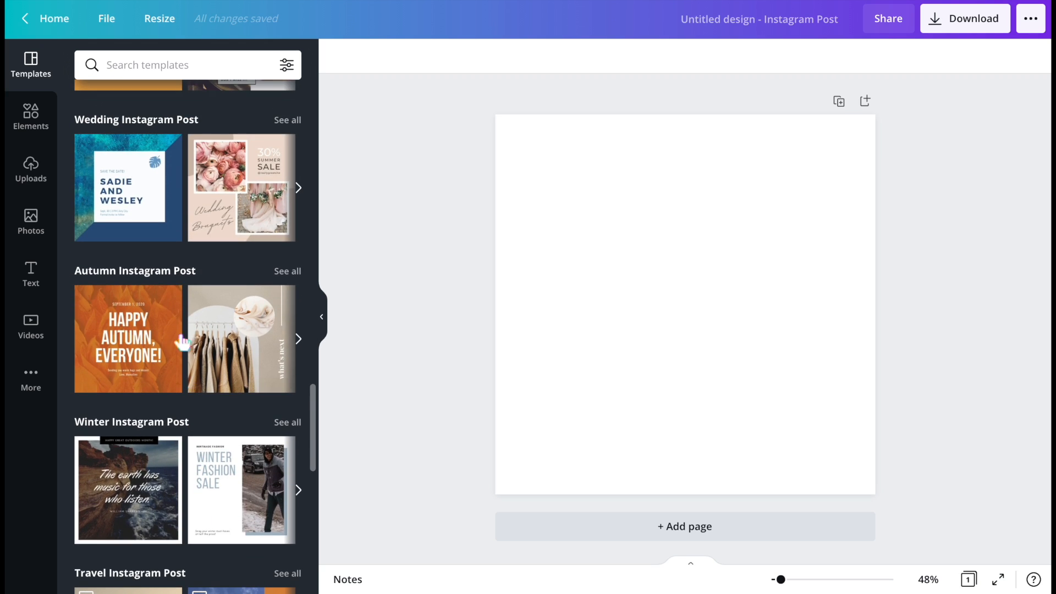
pyautogui.click(237, 186)
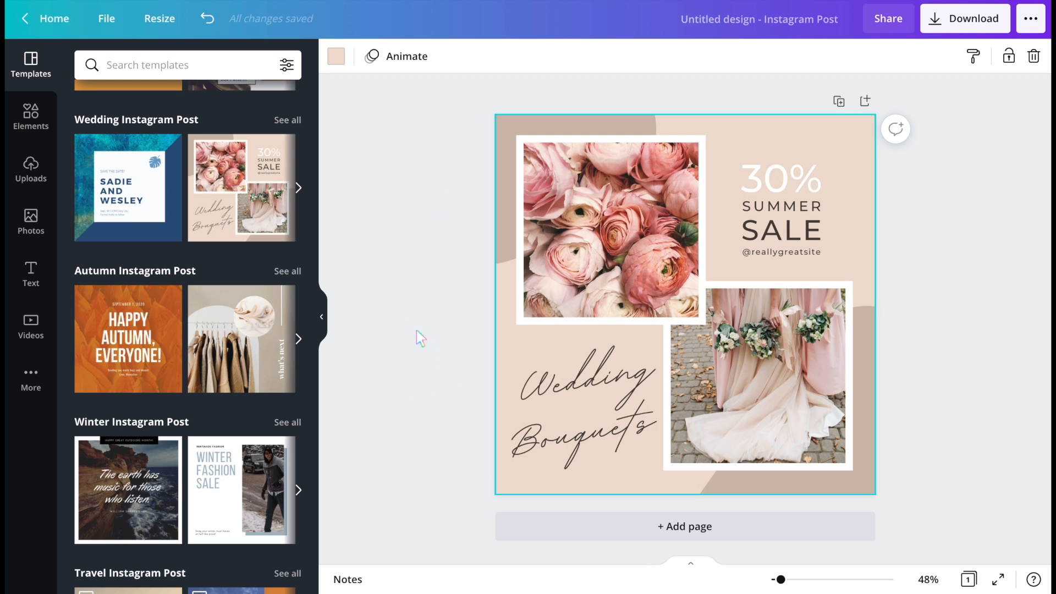
# - Change the post's background colour to coral red from the default colours
pyautogui.click(323, 317)
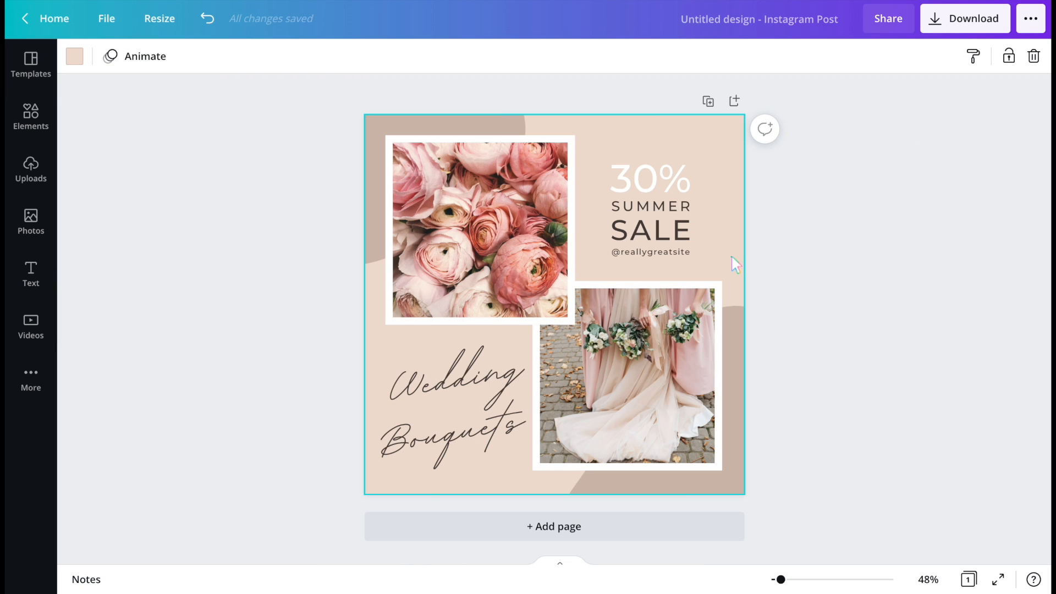
pyautogui.click(70, 57)
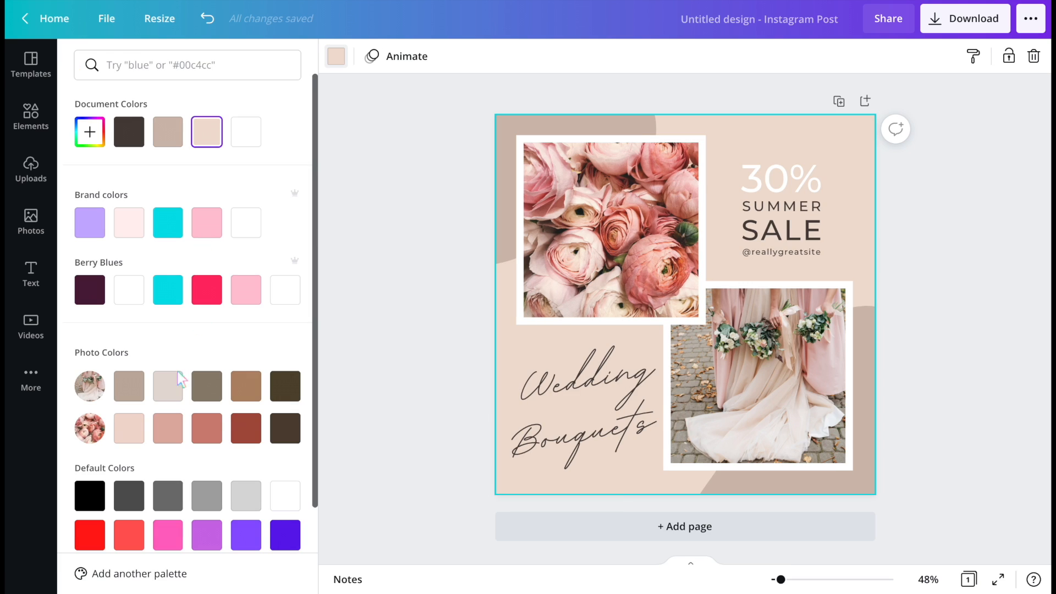
pyautogui.scroll(-2, 165, 429)
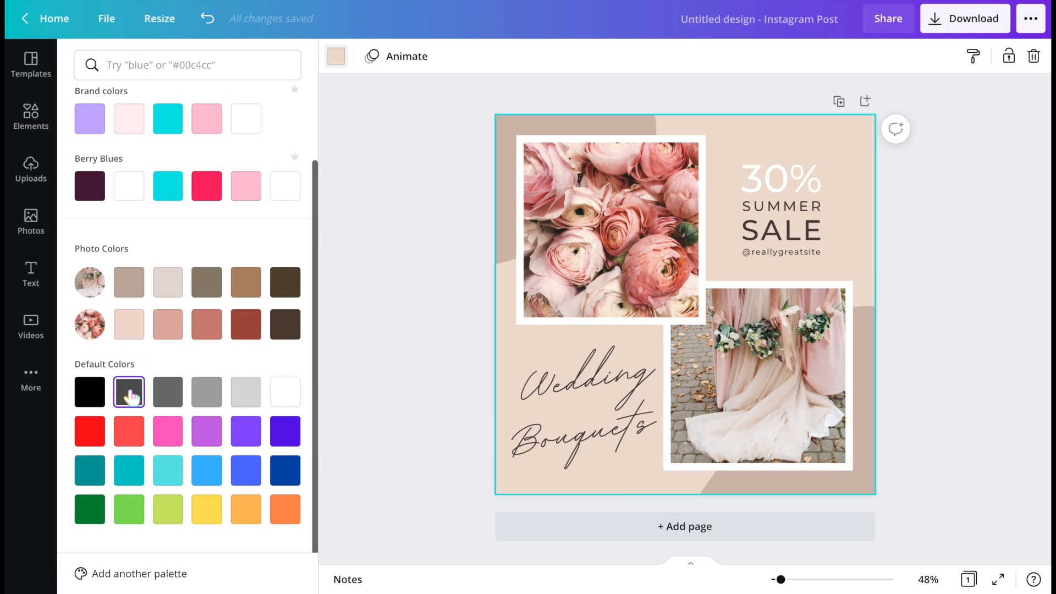
pyautogui.click(129, 430)
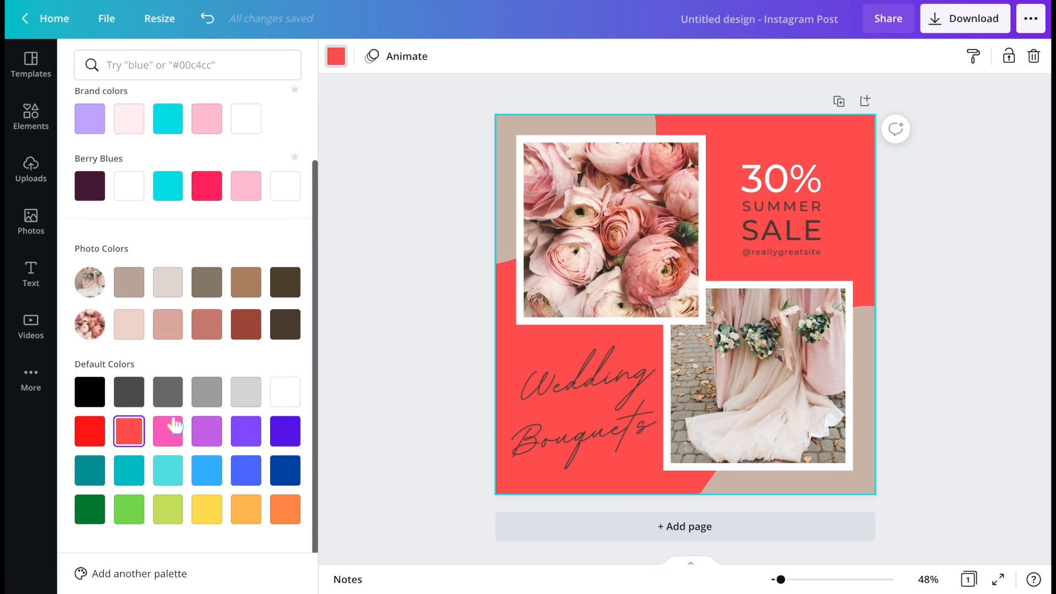
# - Recolour both beige accent shapes, upper-left and lower-right, to yellow
pyautogui.click(503, 199)
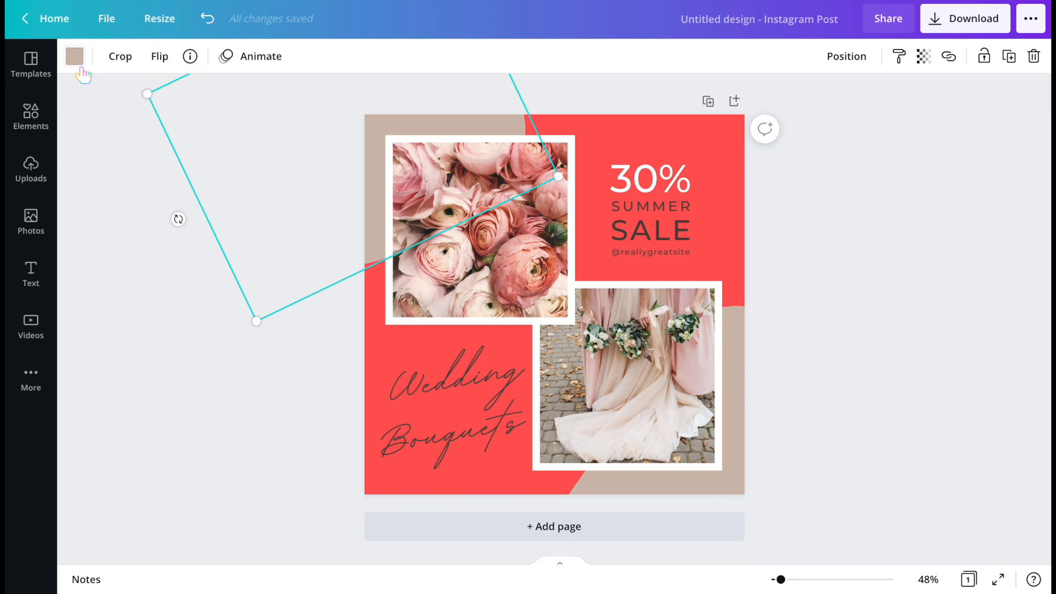
pyautogui.click(74, 55)
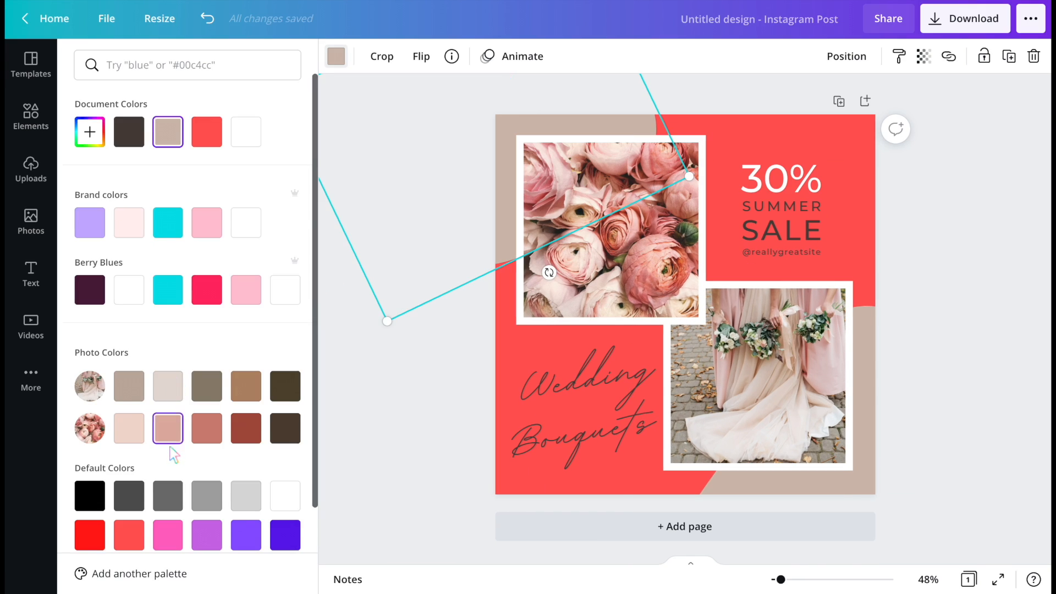
pyautogui.scroll(-2, 170, 443)
pyautogui.click(206, 508)
pyautogui.click(880, 401)
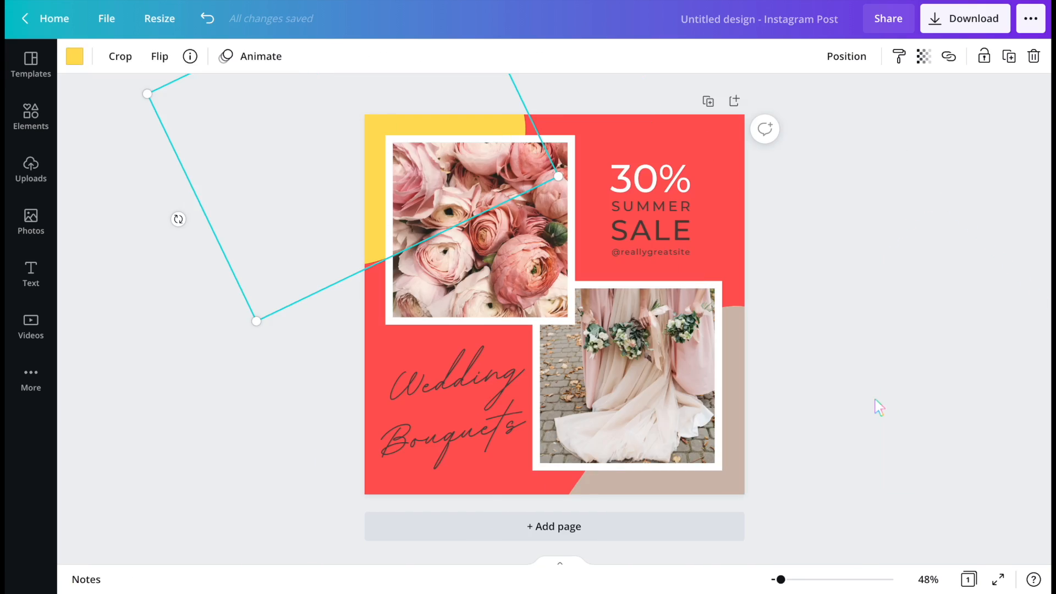
pyautogui.click(875, 405)
pyautogui.click(74, 56)
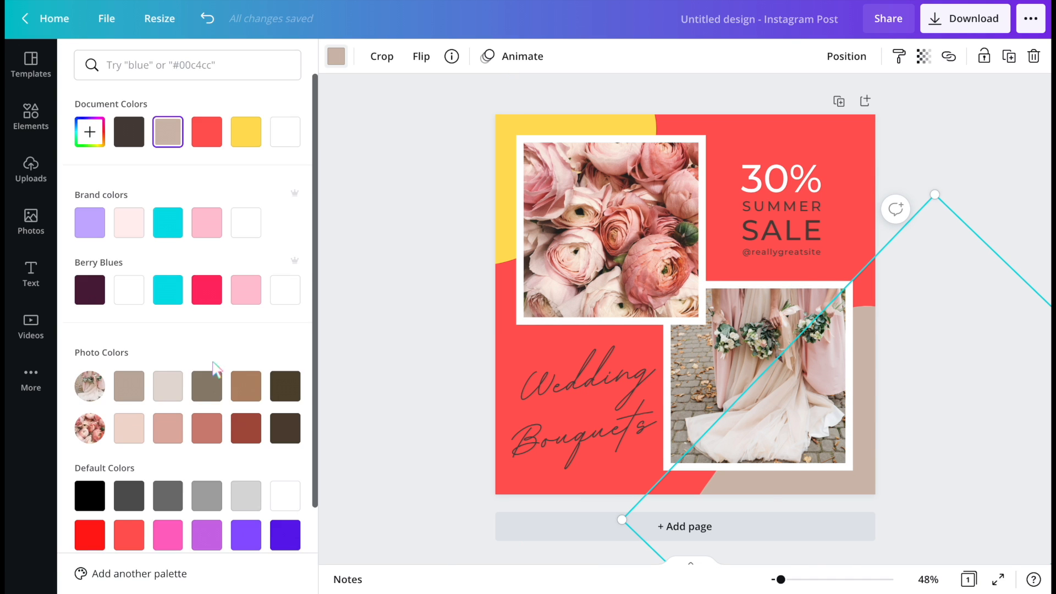
pyautogui.scroll(-2, 224, 444)
pyautogui.click(206, 509)
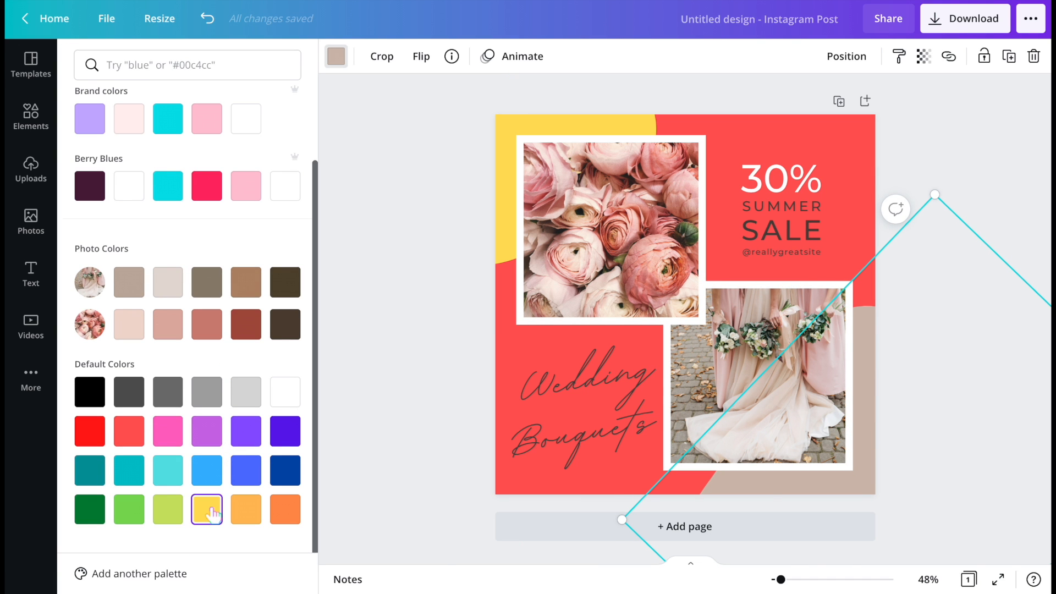
# - Set the upper flower photo frame's colour to blue
pyautogui.click(550, 324)
pyautogui.click(212, 468)
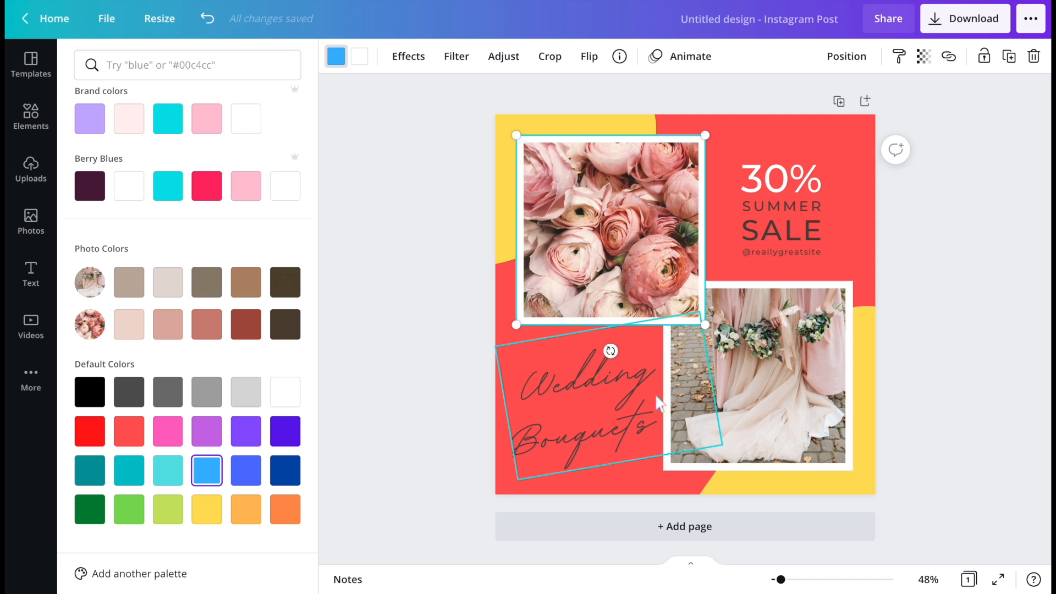
# - Browse the font list for the 'Wedding Bouquets' text without changing it
pyautogui.click(610, 398)
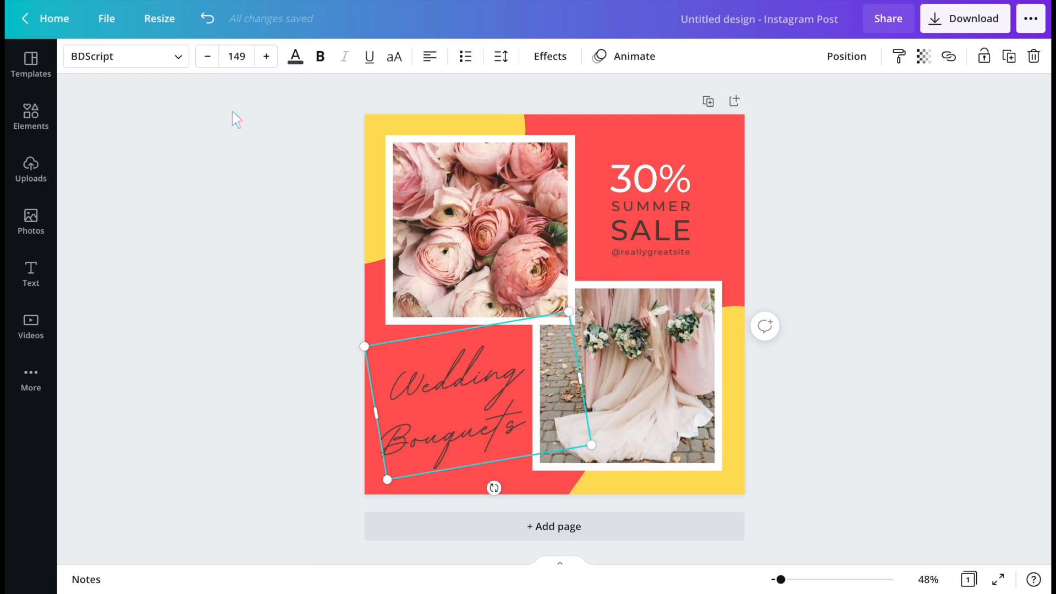
pyautogui.click(128, 56)
pyautogui.scroll(-2, 196, 275)
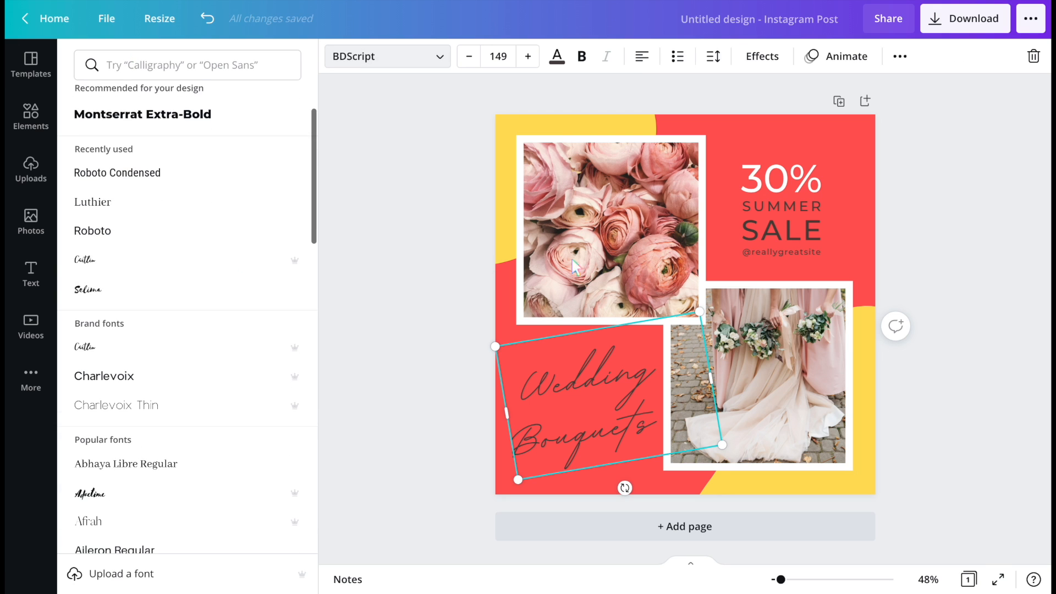
pyautogui.click(387, 56)
# - Nudge the upper flower photo frame slightly down and to the right
pyautogui.click(457, 242)
pyautogui.moveTo(456, 242)
pyautogui.mouseDown()
pyautogui.moveTo(467, 236)
pyautogui.moveTo(466, 248)
pyautogui.moveTo(445, 253)
pyautogui.mouseUp()
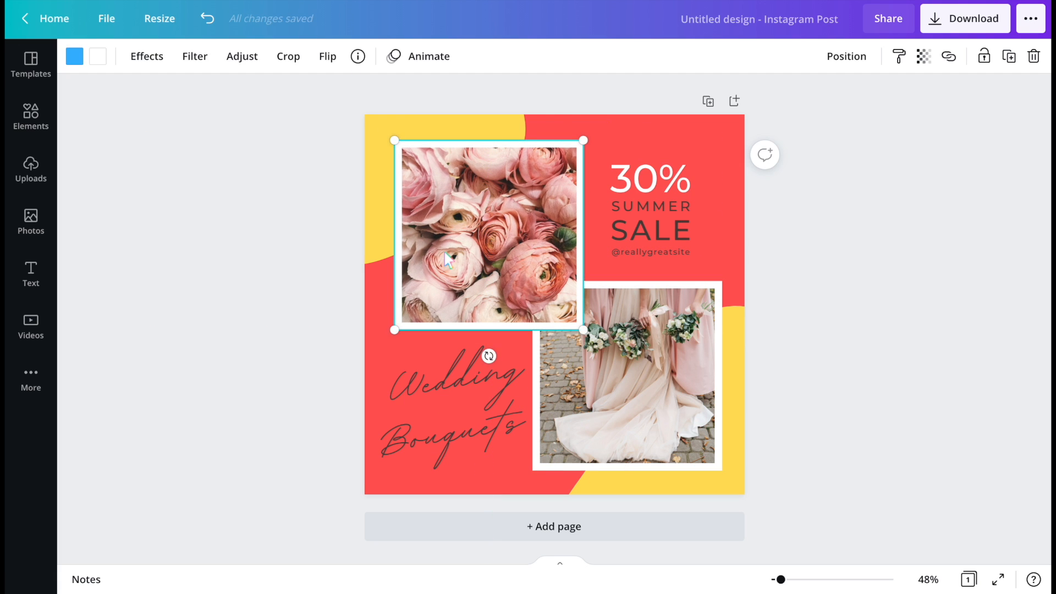
pyautogui.click(282, 263)
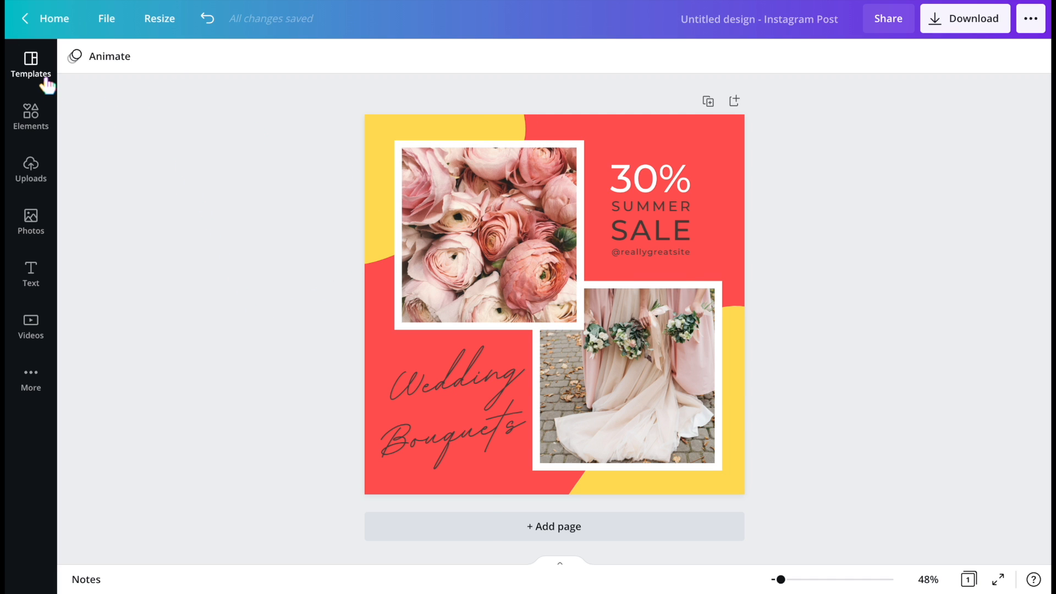
# - Browse the Instagram Post template categories and their carousels
pyautogui.click(31, 65)
pyautogui.scroll(-6, 182, 363)
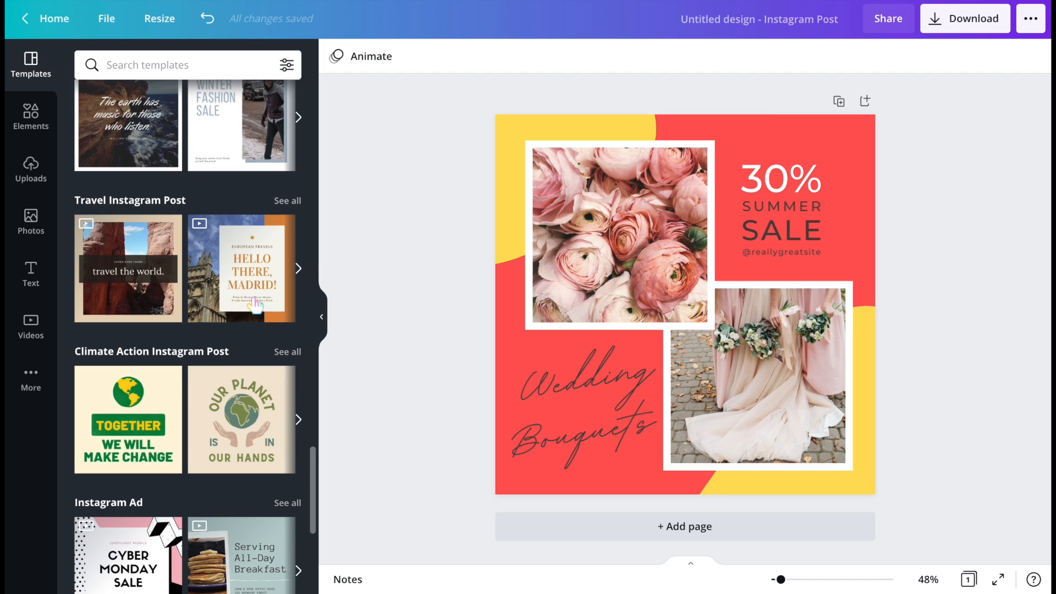
pyautogui.click(297, 267)
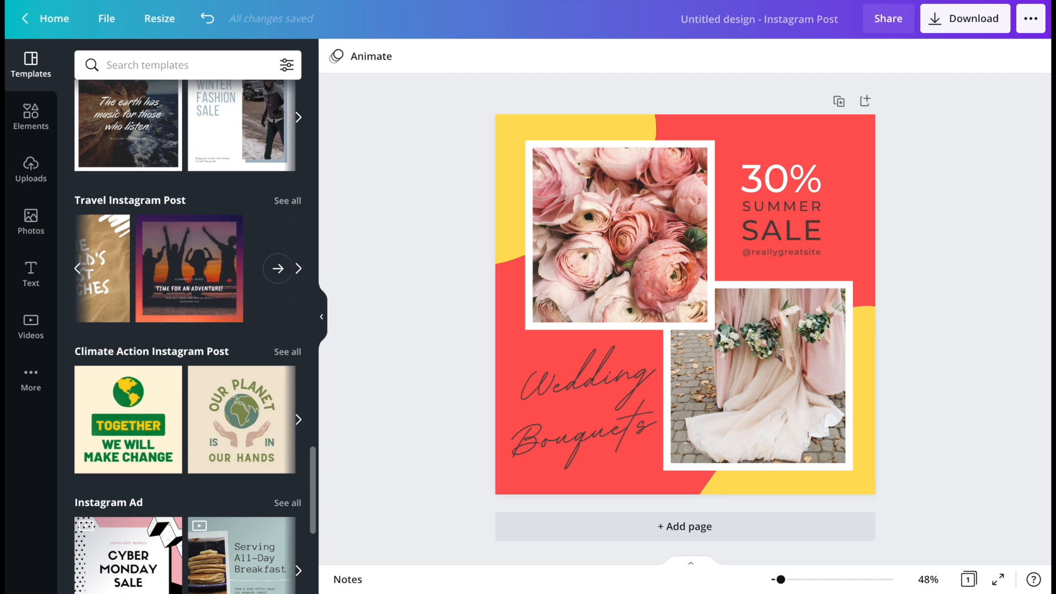
pyautogui.scroll(-5, 298, 405)
pyautogui.click(298, 407)
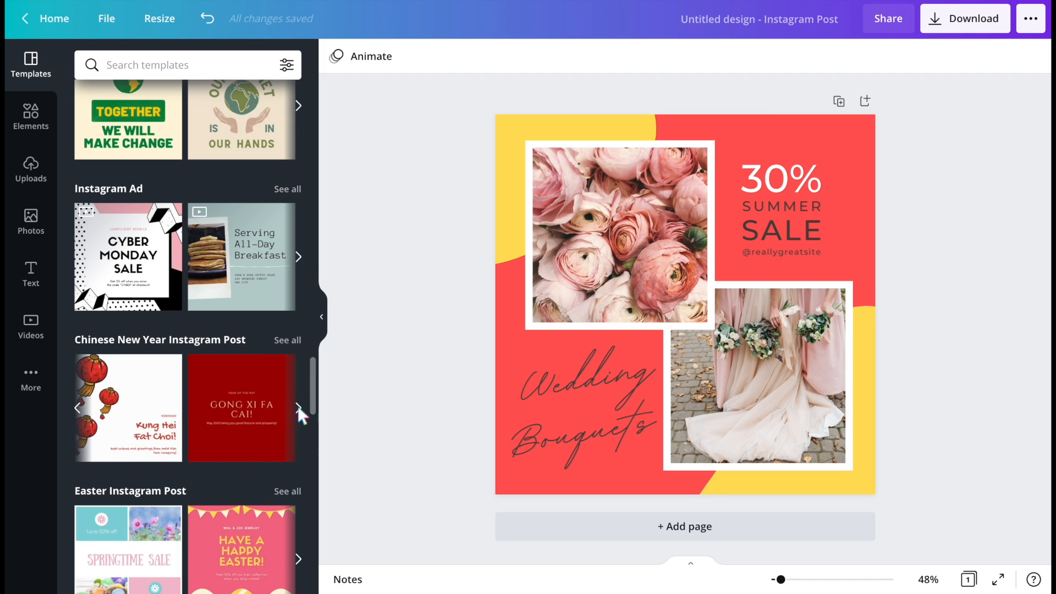
pyautogui.click(298, 405)
pyautogui.scroll(-1, 212, 434)
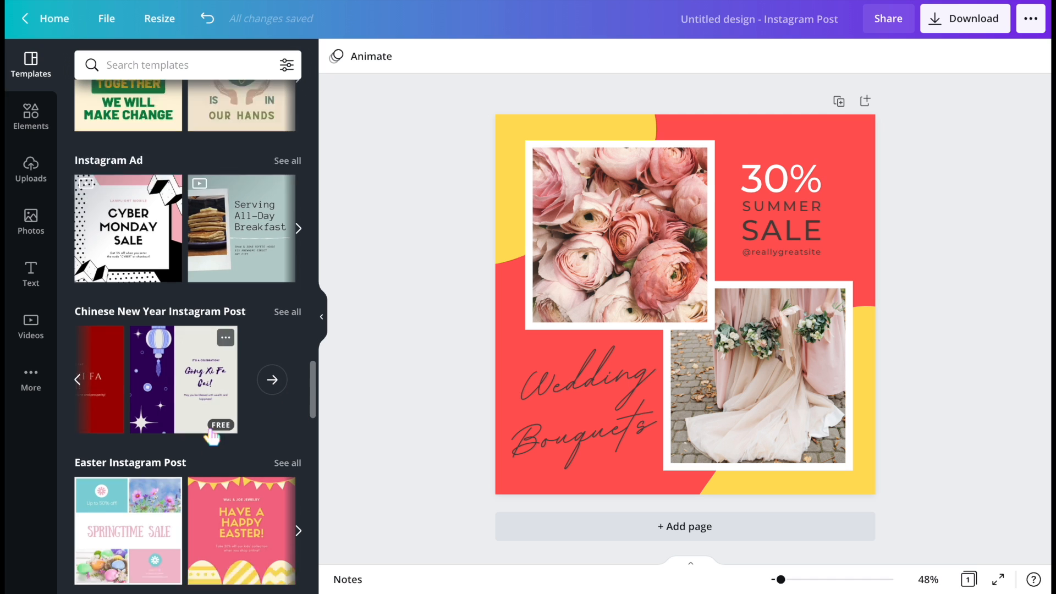
pyautogui.scroll(-5, 212, 434)
pyautogui.click(297, 405)
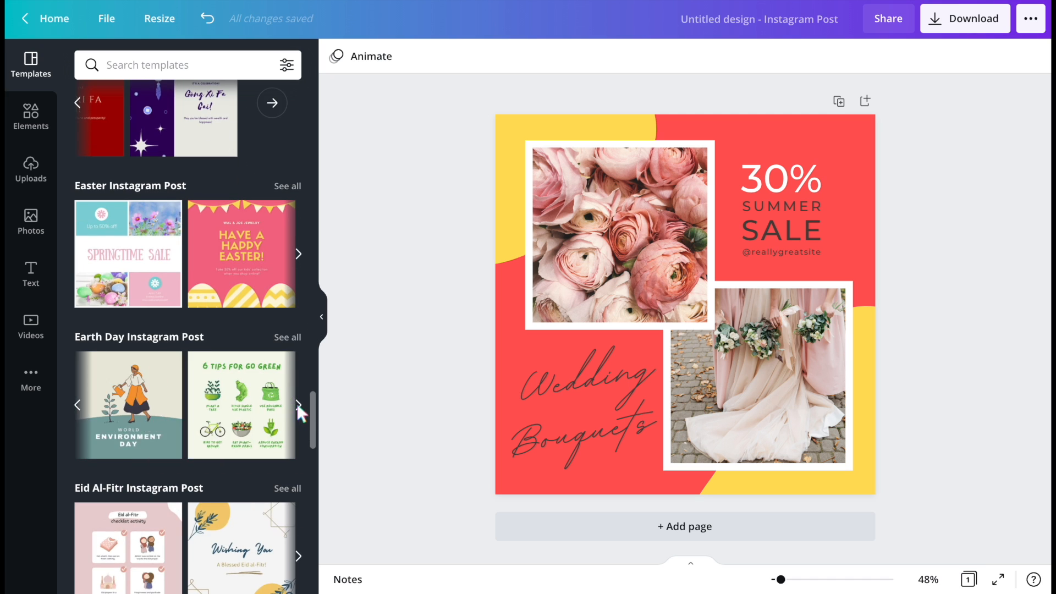
pyautogui.click(297, 403)
# - Search the templates for 'computer' and scroll through the results
pyautogui.click(159, 60)
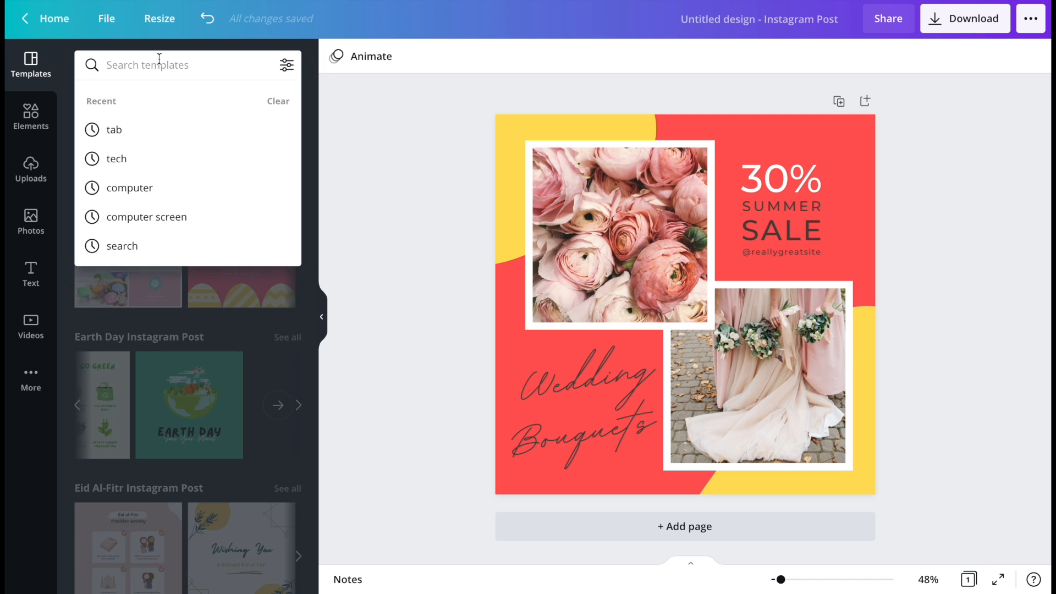
pyautogui.write('computer')
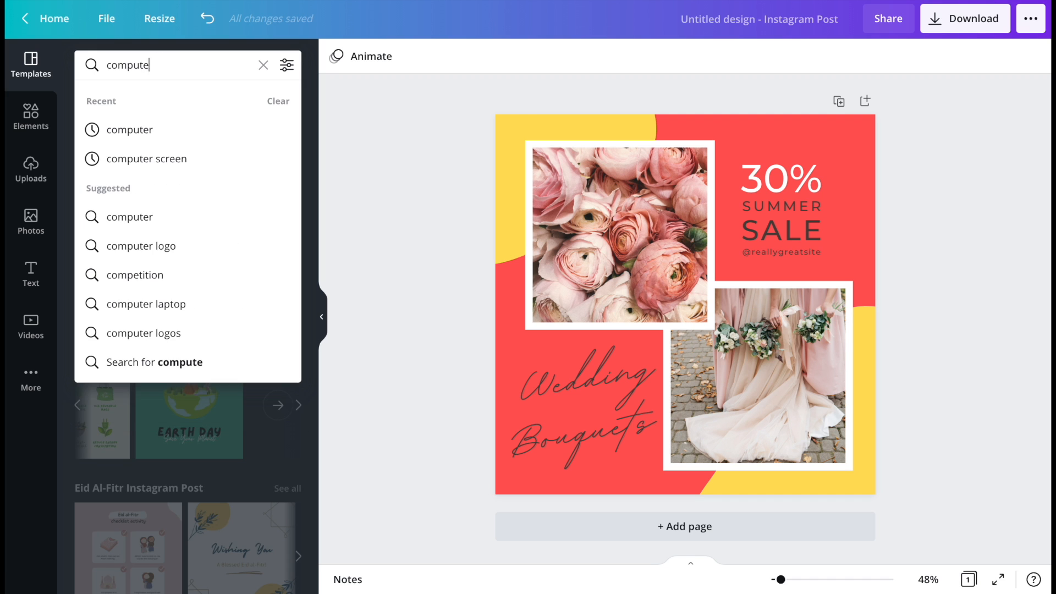
pyautogui.press('Return')
pyautogui.scroll(-5, 181, 371)
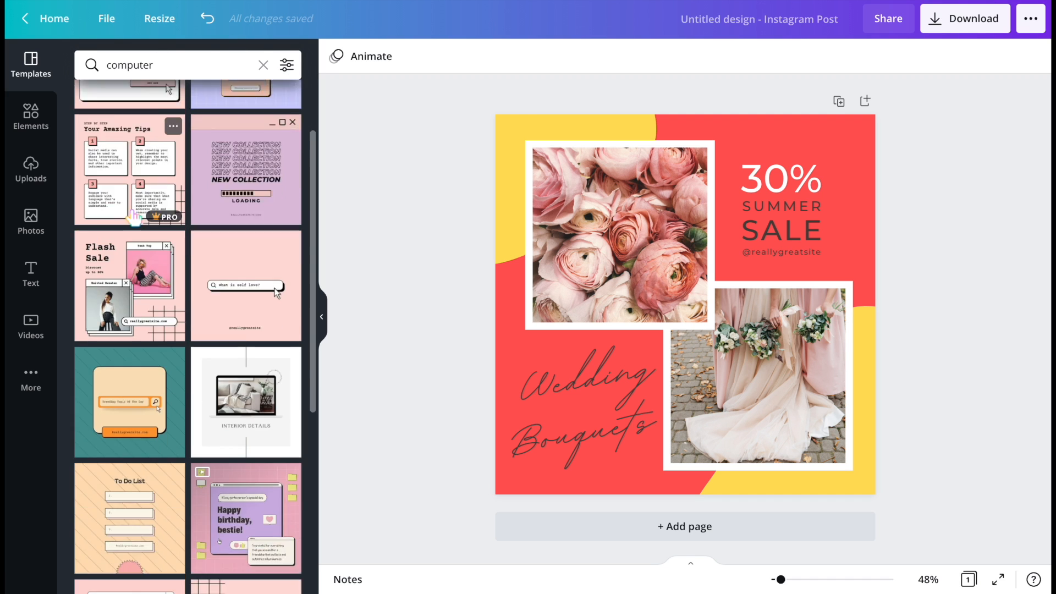
pyautogui.scroll(-10, 180, 371)
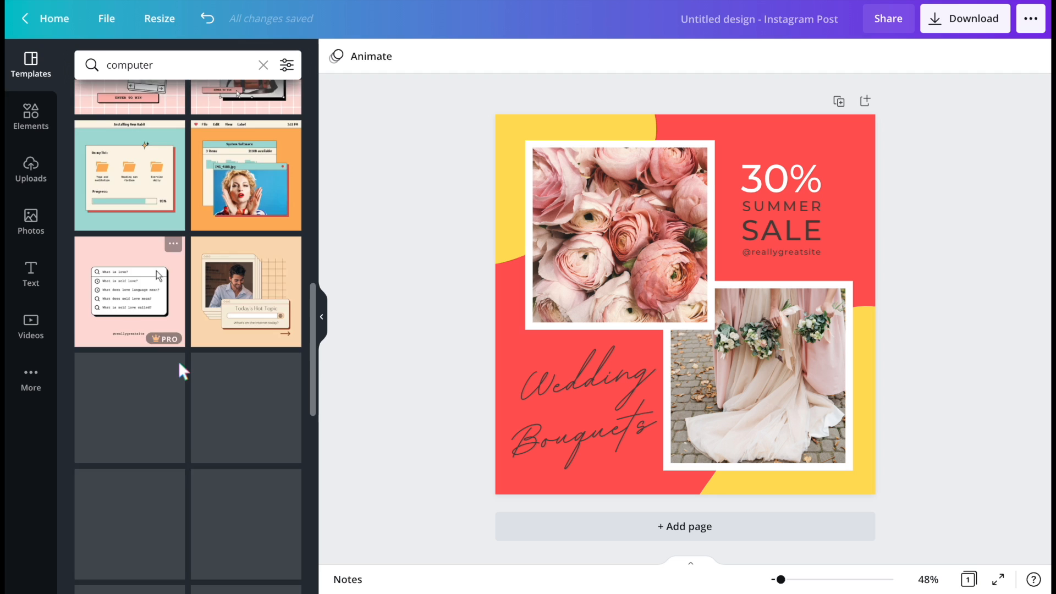
pyautogui.scroll(-4, 168, 436)
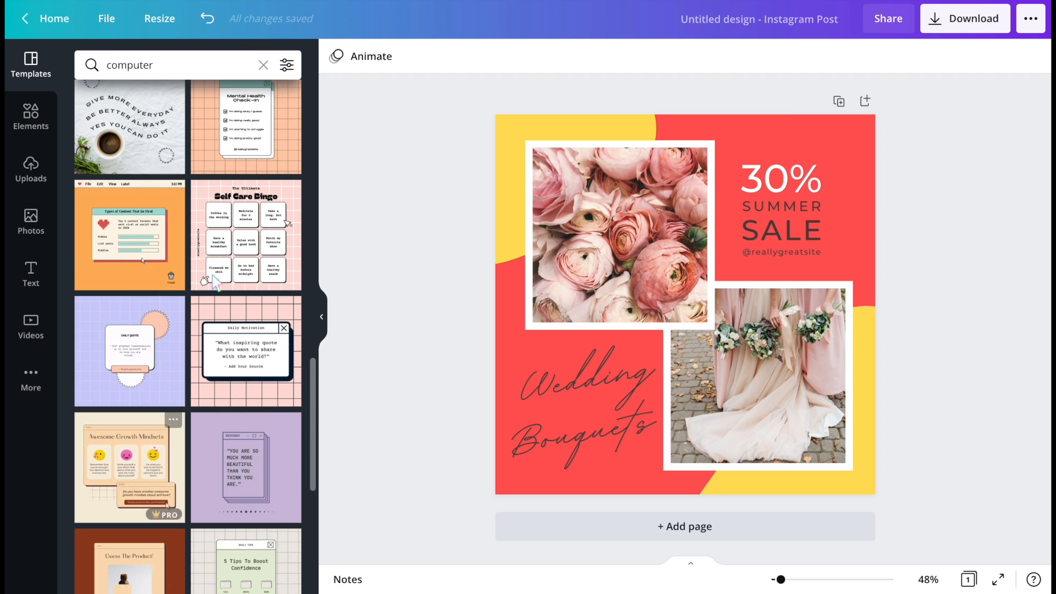
# - Filter the 'computer' template results by the colour black and scroll through them
pyautogui.click(287, 66)
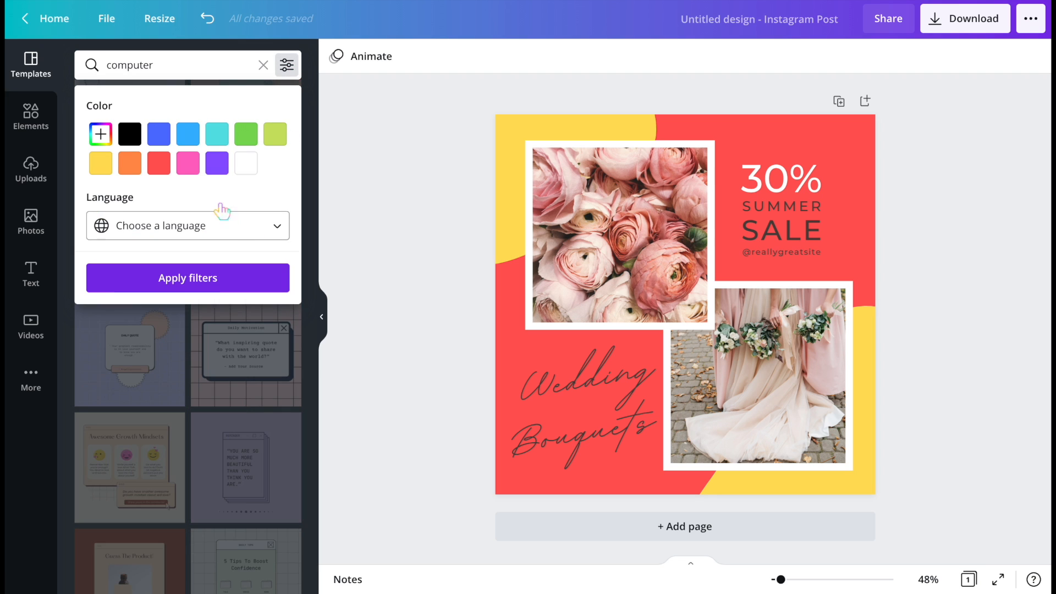
pyautogui.click(159, 165)
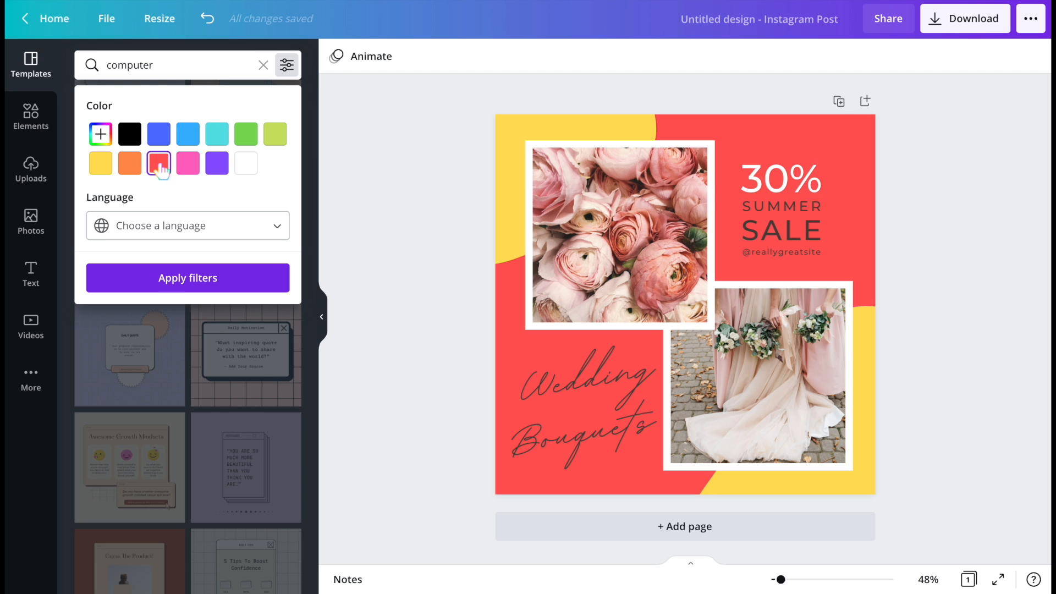
pyautogui.click(158, 134)
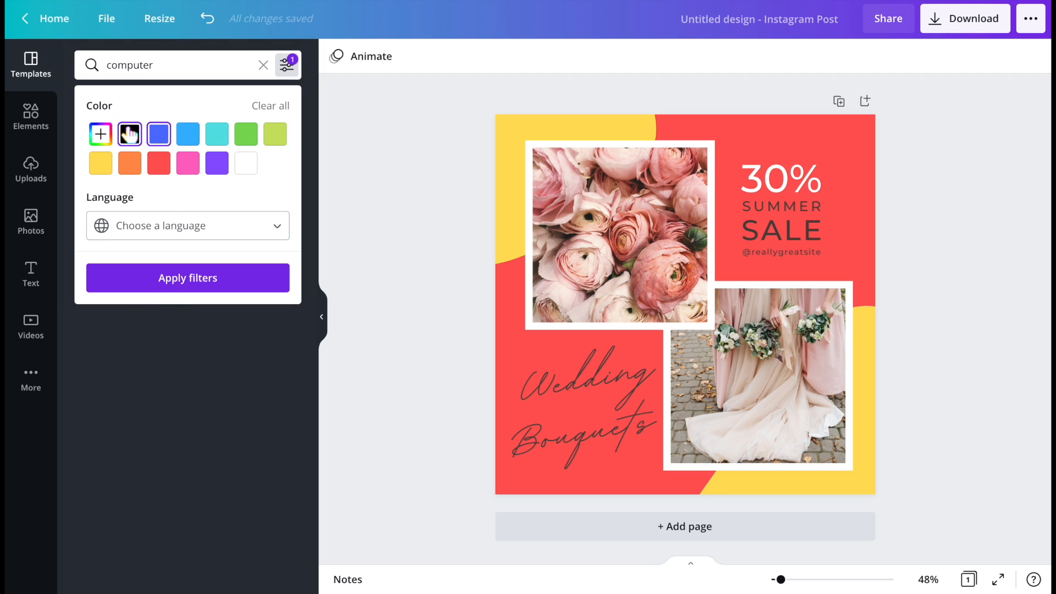
pyautogui.click(168, 277)
pyautogui.scroll(-10, 209, 355)
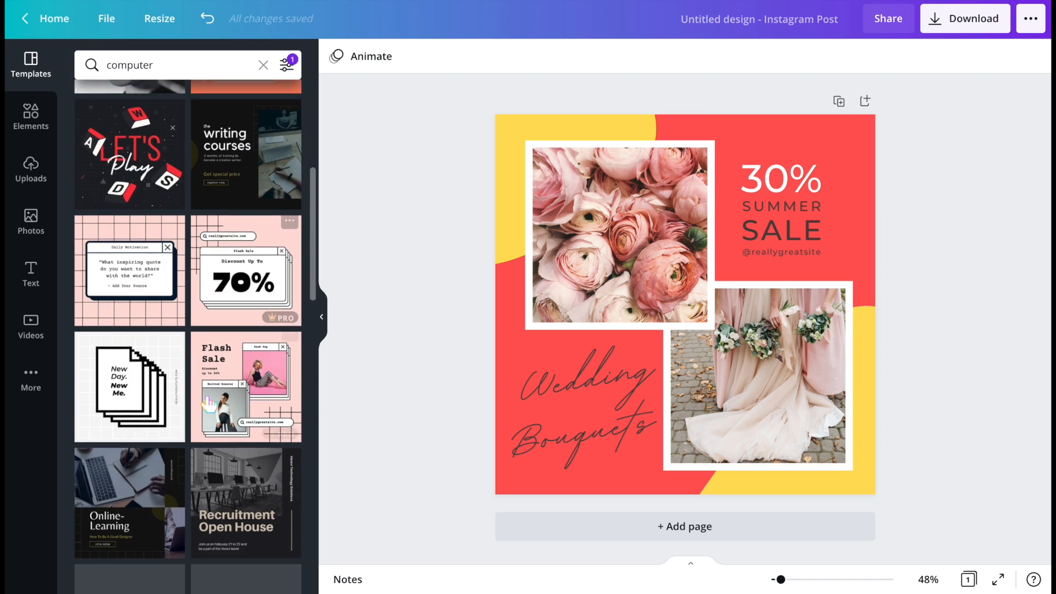
# - Change the template colour filter to lime green
pyautogui.click(287, 65)
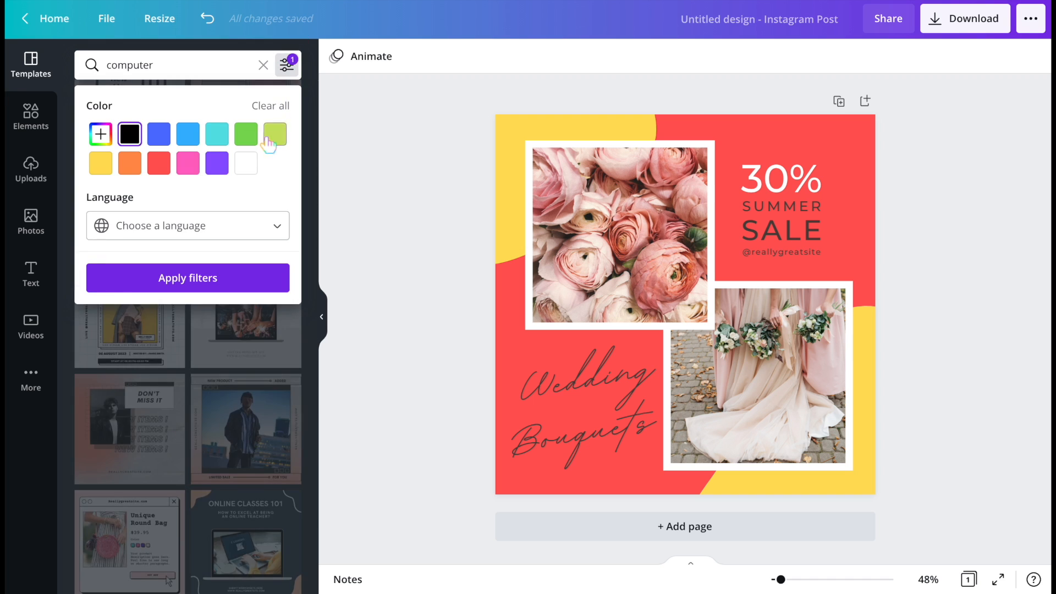
pyautogui.click(274, 134)
pyautogui.click(140, 273)
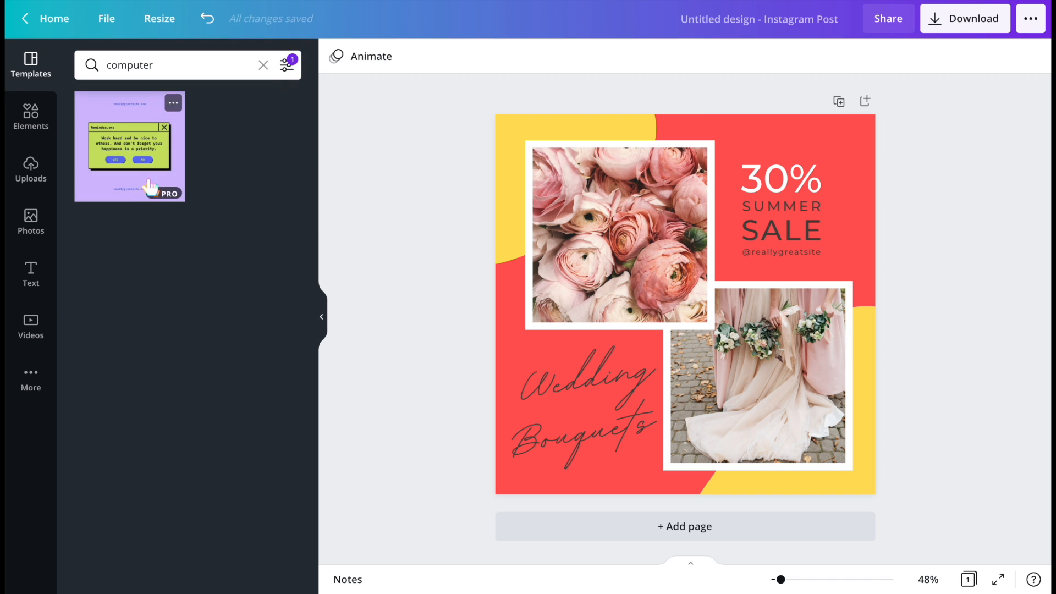
# - Change the template colour filter to light blue
pyautogui.click(288, 64)
pyautogui.click(187, 134)
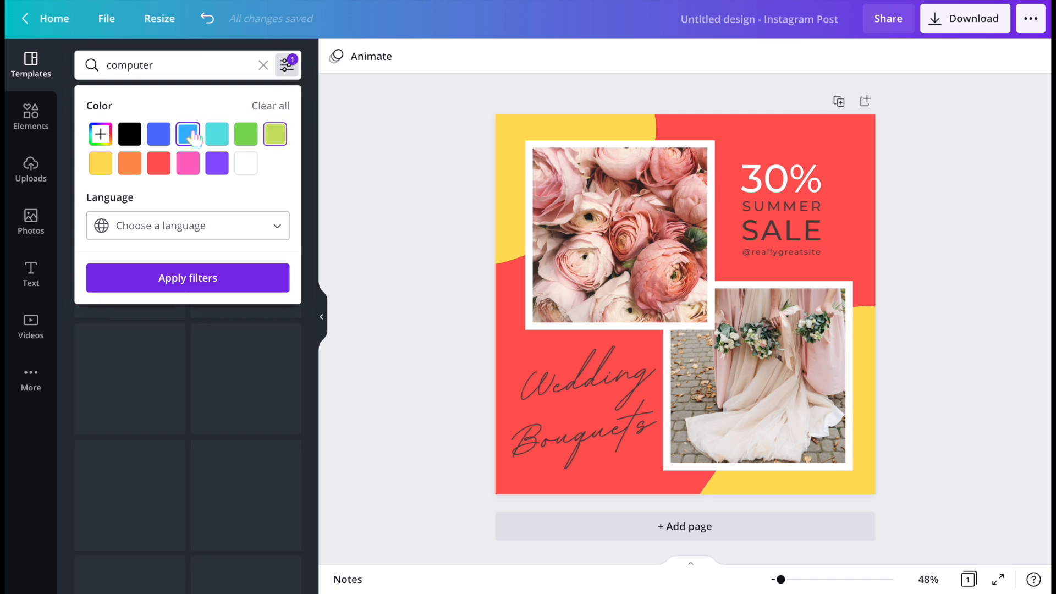
pyautogui.click(160, 278)
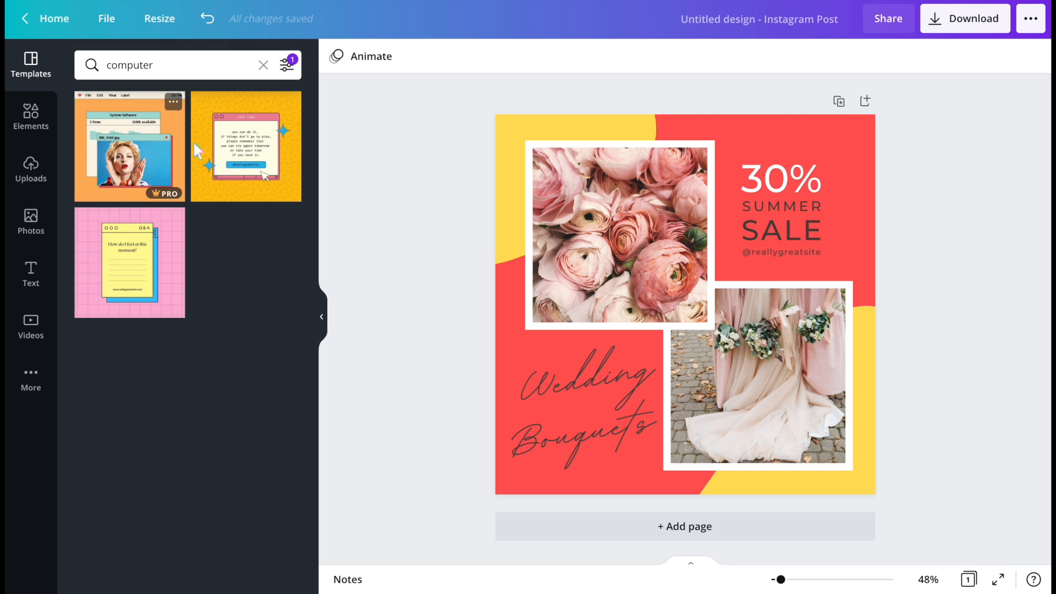
pyautogui.click(25, 125)
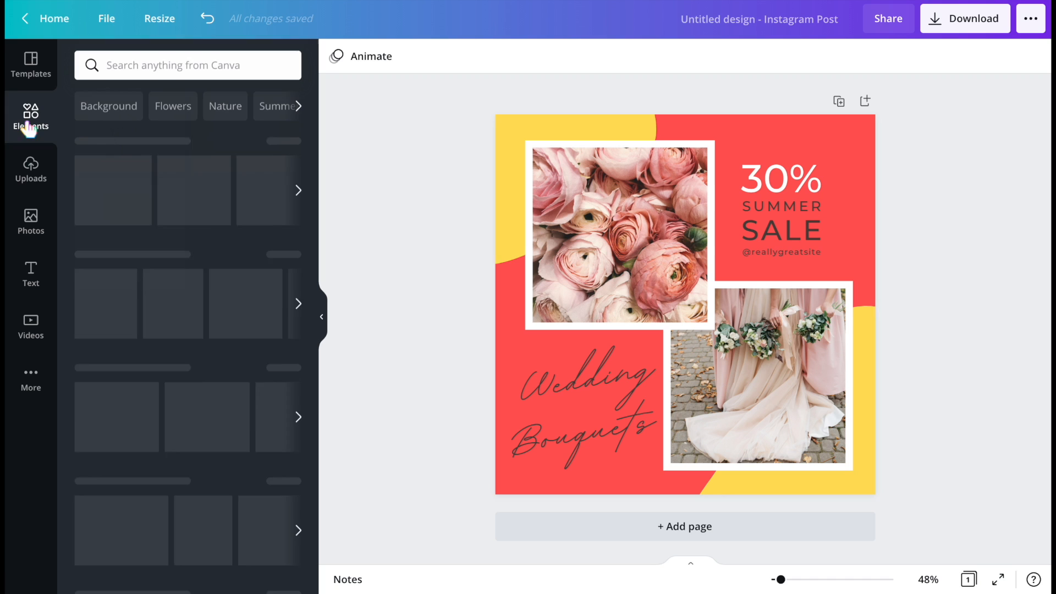
pyautogui.click(861, 101)
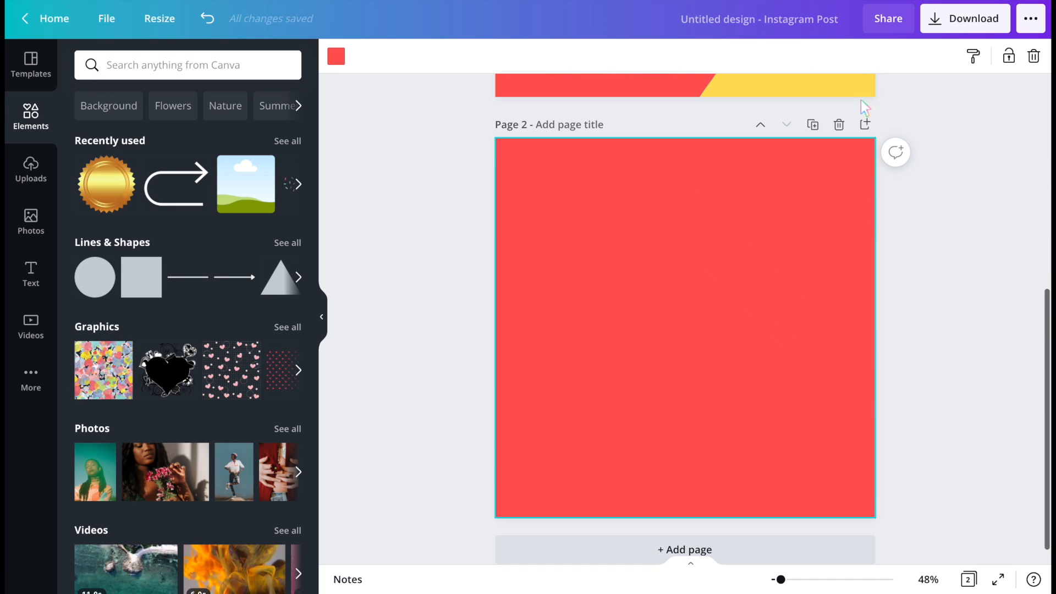
pyautogui.click(840, 121)
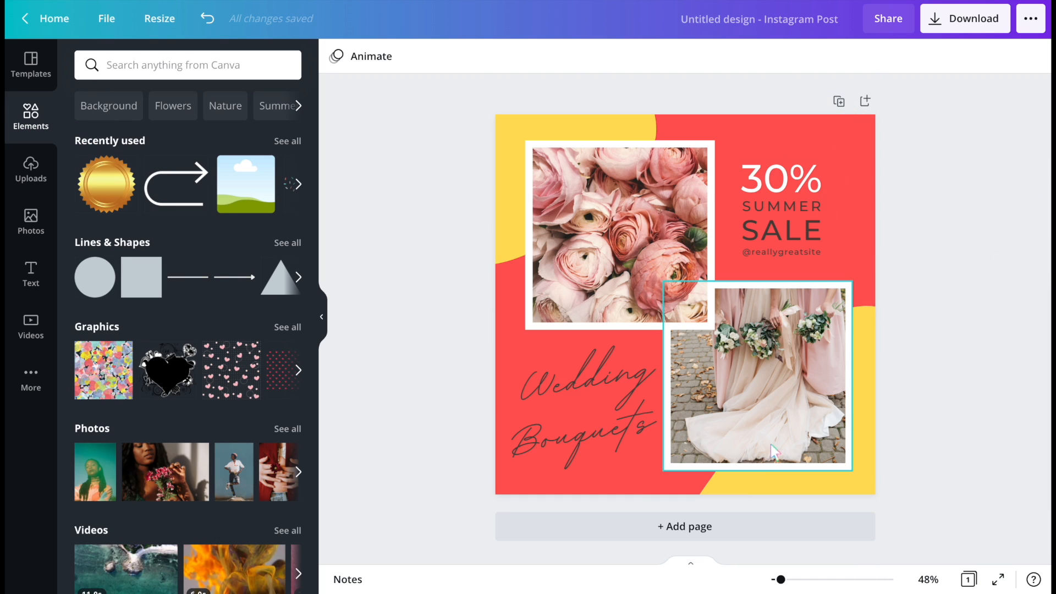
# - Select all the photos, text and shapes on the page and delete them, leaving only the red background
pyautogui.moveTo(455, 142); pyautogui.dragTo(943, 464)
pyautogui.press('Delete')
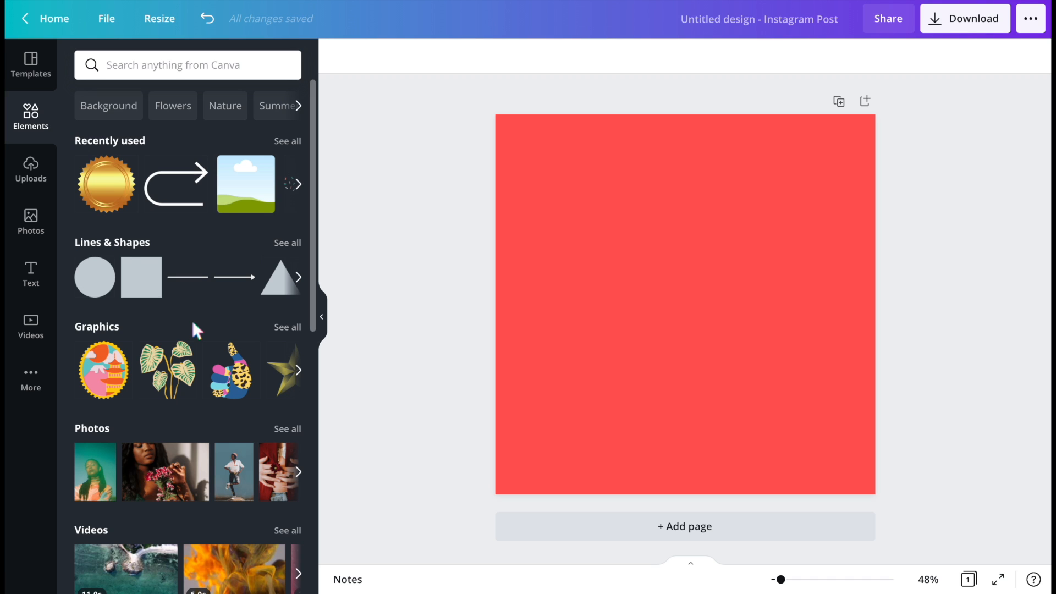
# - Browse the element categories available in the Elements panel
pyautogui.scroll(-3, 193, 323)
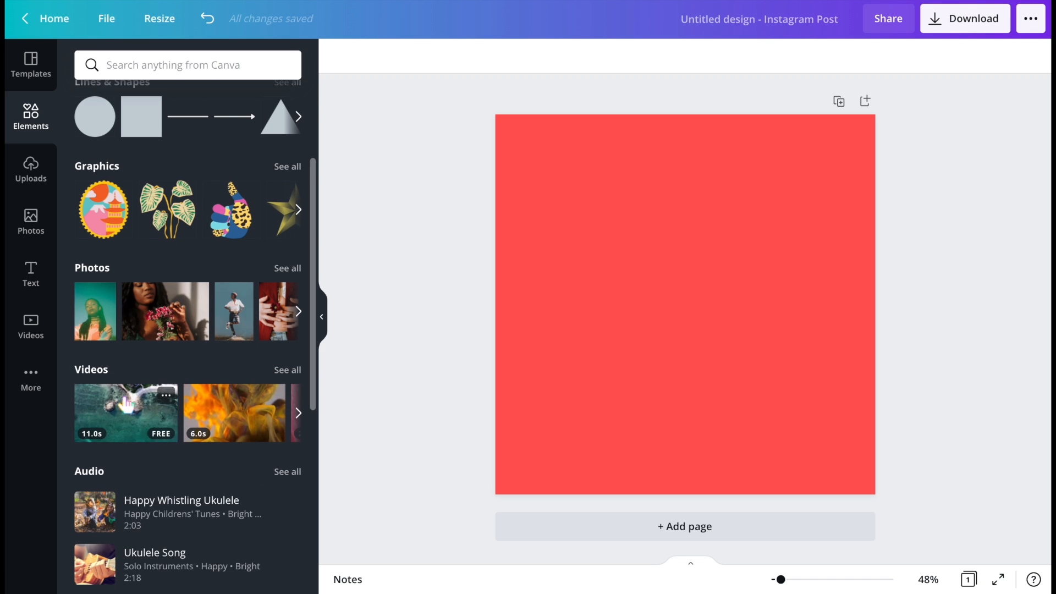
pyautogui.scroll(-3, 176, 286)
pyautogui.scroll(-3, 156, 416)
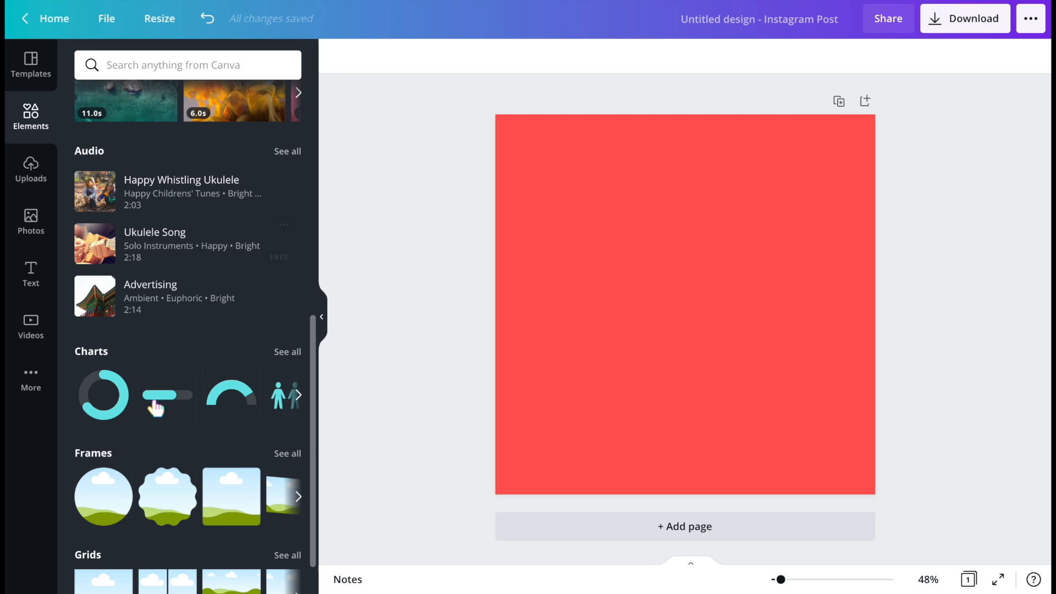
pyautogui.scroll(-1, 177, 511)
pyautogui.scroll(8, 187, 483)
pyautogui.scroll(2, 187, 482)
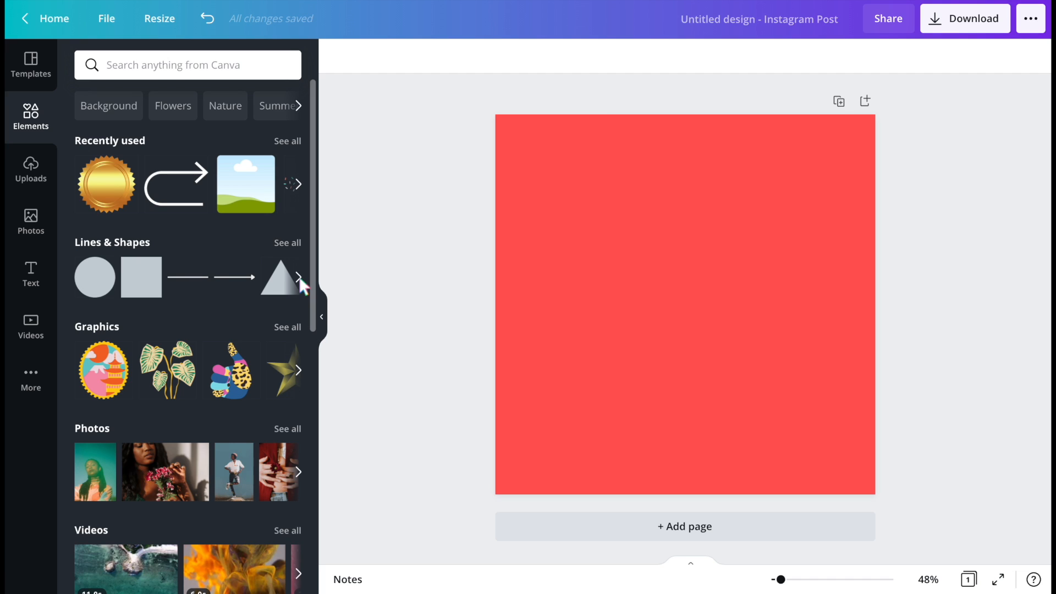
# - Clear the recent element search history
pyautogui.click(274, 63)
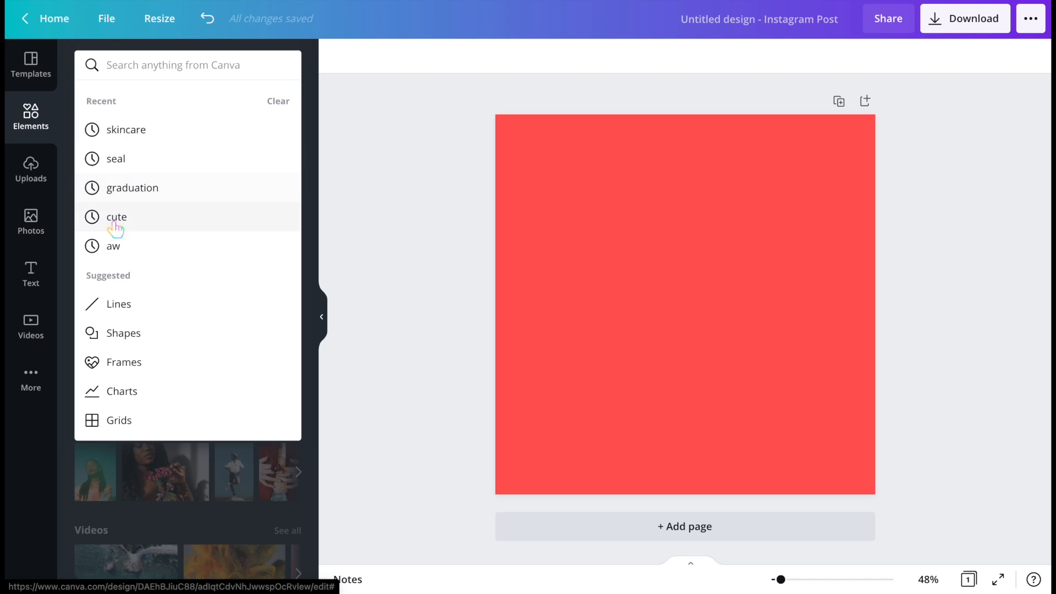
pyautogui.click(282, 101)
pyautogui.click(329, 98)
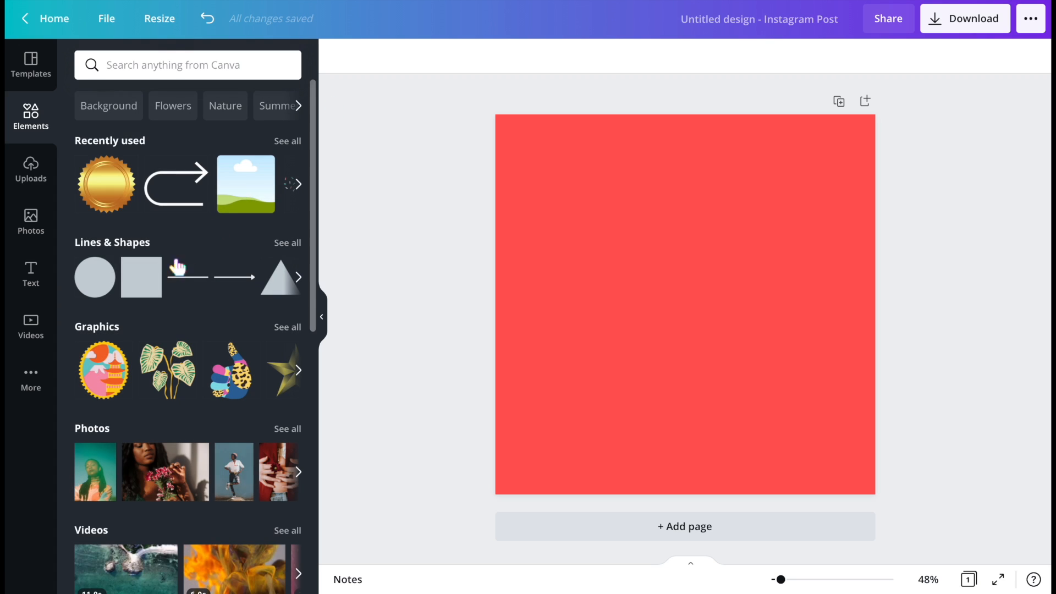
# - Search elements for 'polaroid' and filter the results to free, static, square items
pyautogui.click(179, 71)
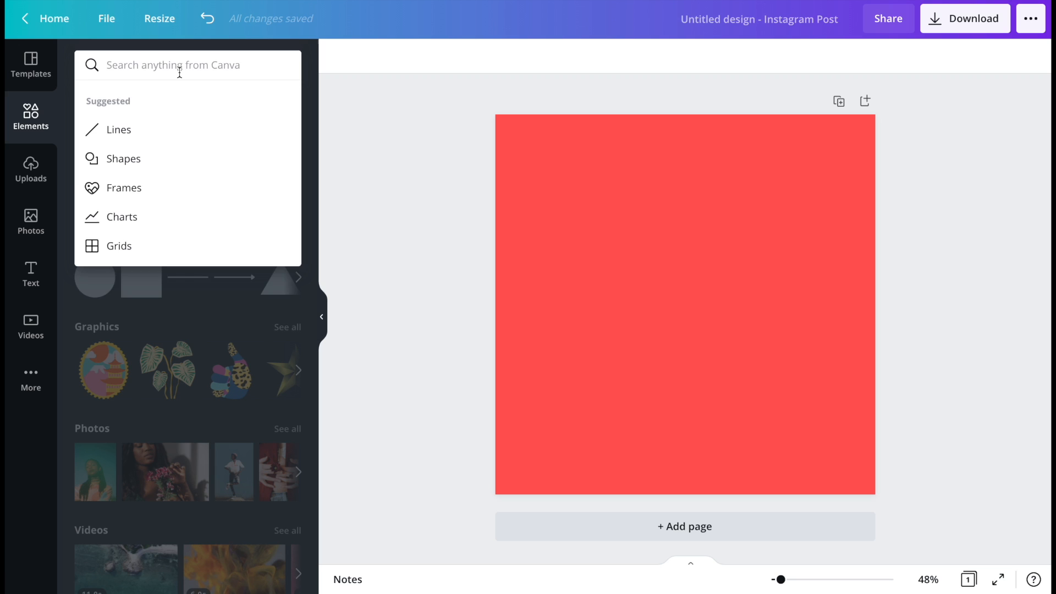
pyautogui.write('polaroid')
pyautogui.press('Return')
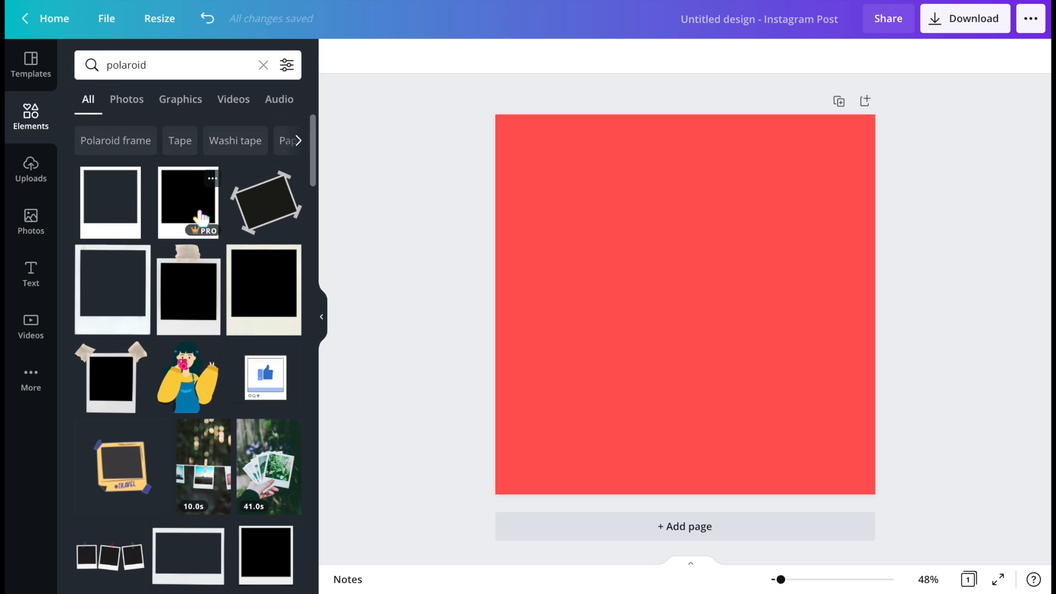
pyautogui.click(287, 65)
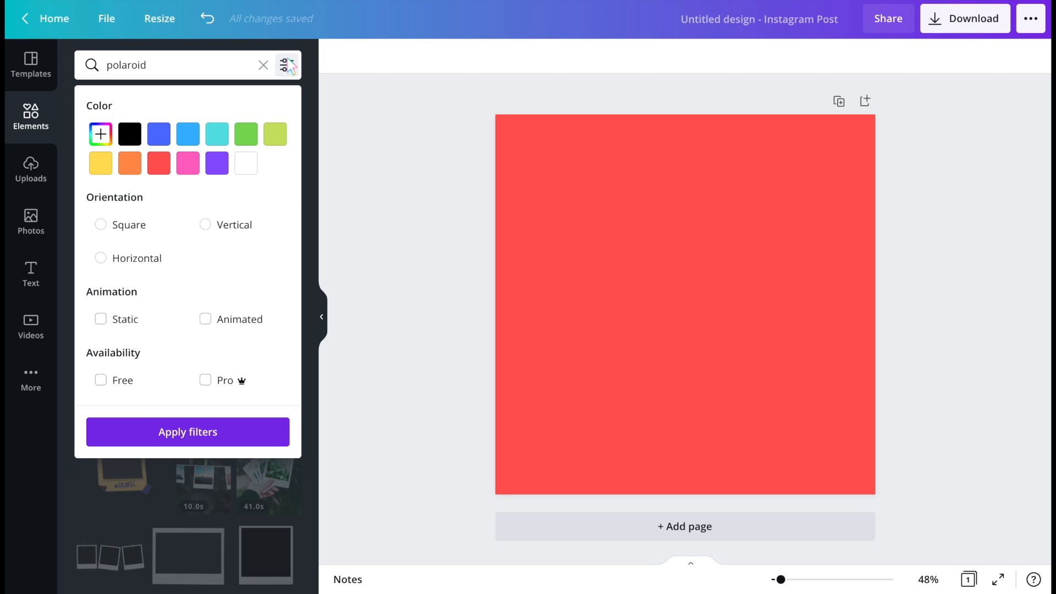
pyautogui.click(101, 379)
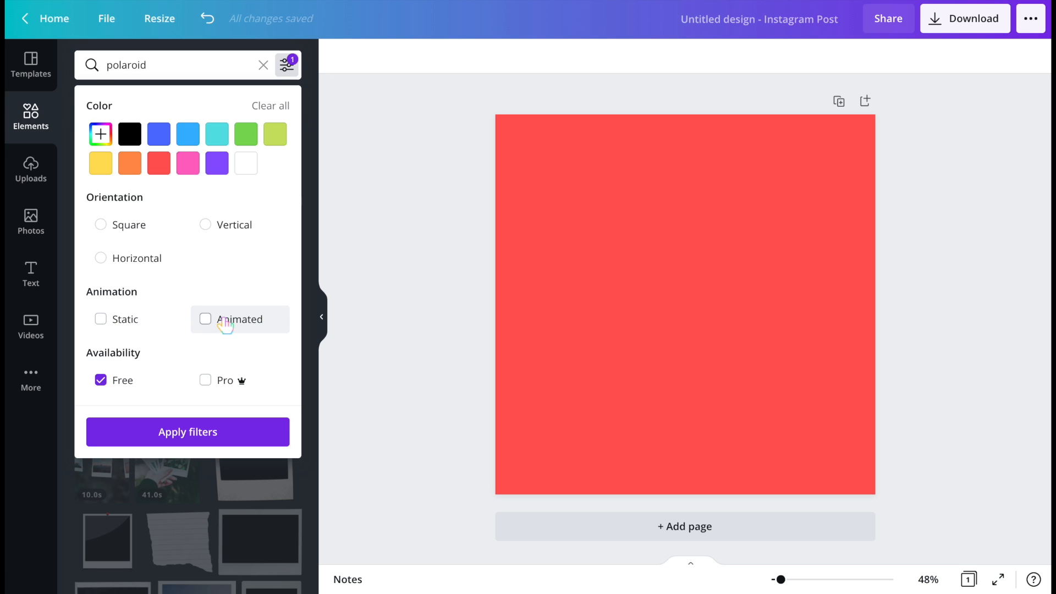
pyautogui.click(128, 321)
pyautogui.click(134, 225)
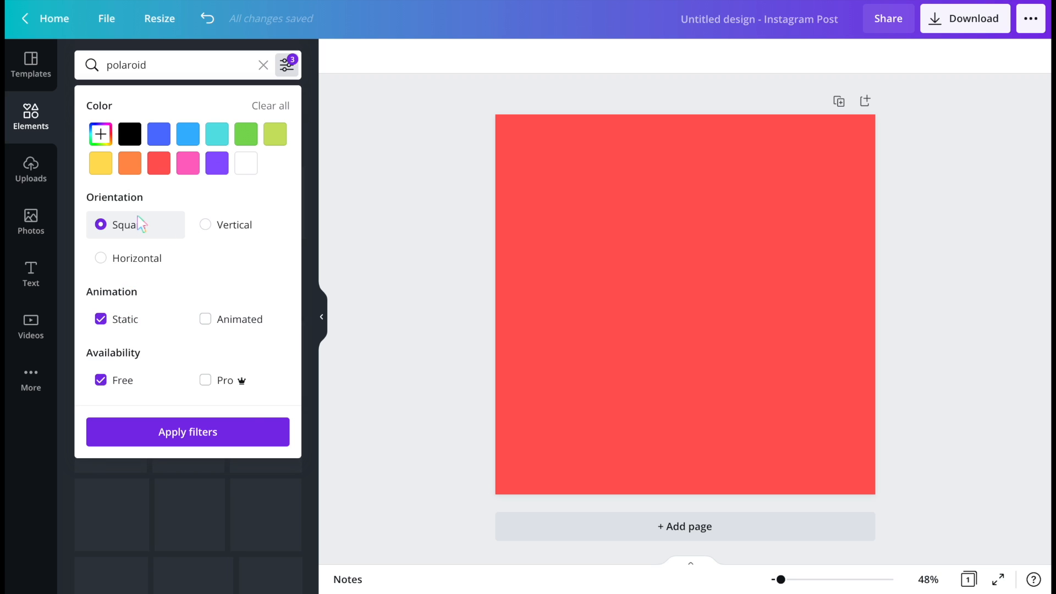
pyautogui.click(188, 440)
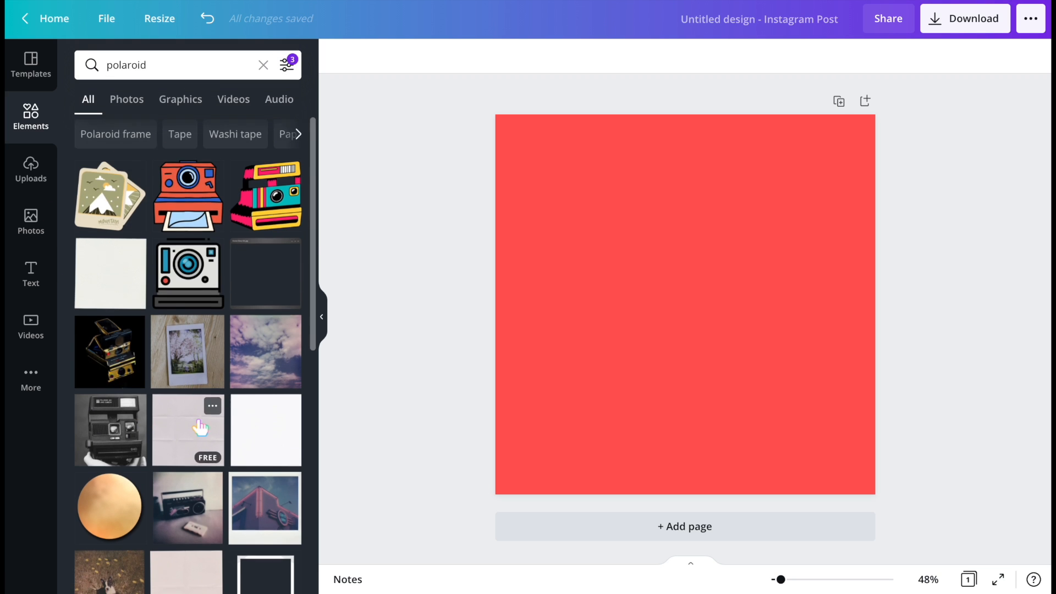
# - Add a polaroid frame with a landscape placeholder, enlarge it and centre it on the page
pyautogui.scroll(-10, 200, 428)
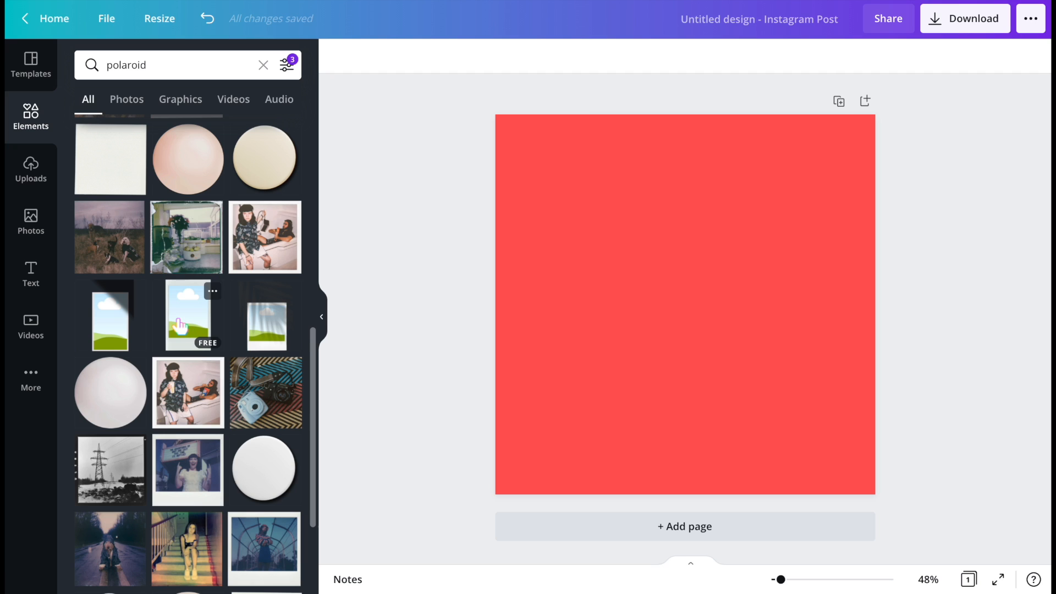
pyautogui.click(179, 326)
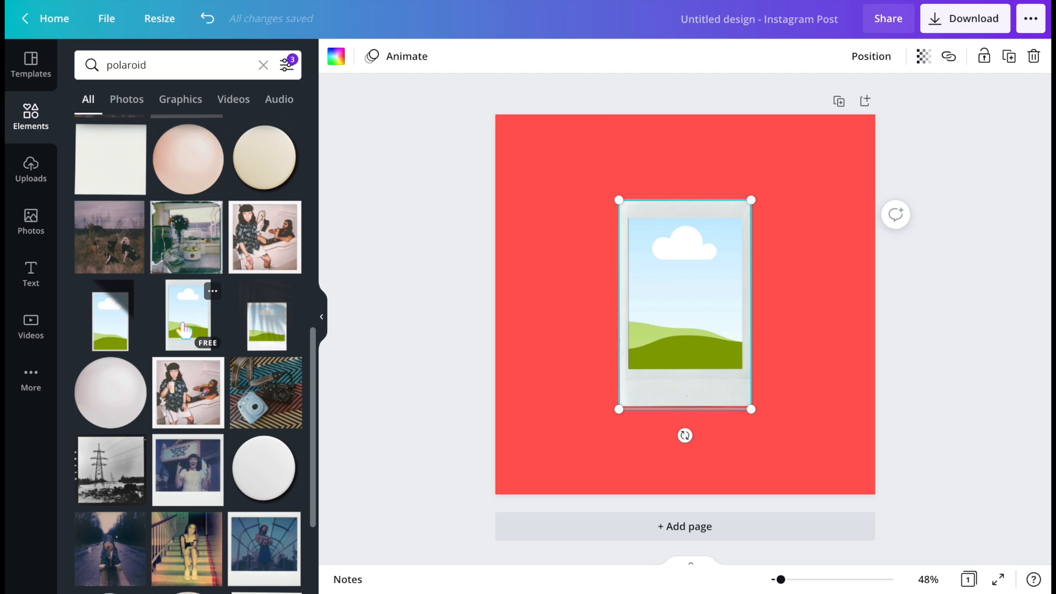
pyautogui.moveTo(621, 409); pyautogui.dragTo(576, 478)
pyautogui.moveTo(636, 365); pyautogui.dragTo(664, 323)
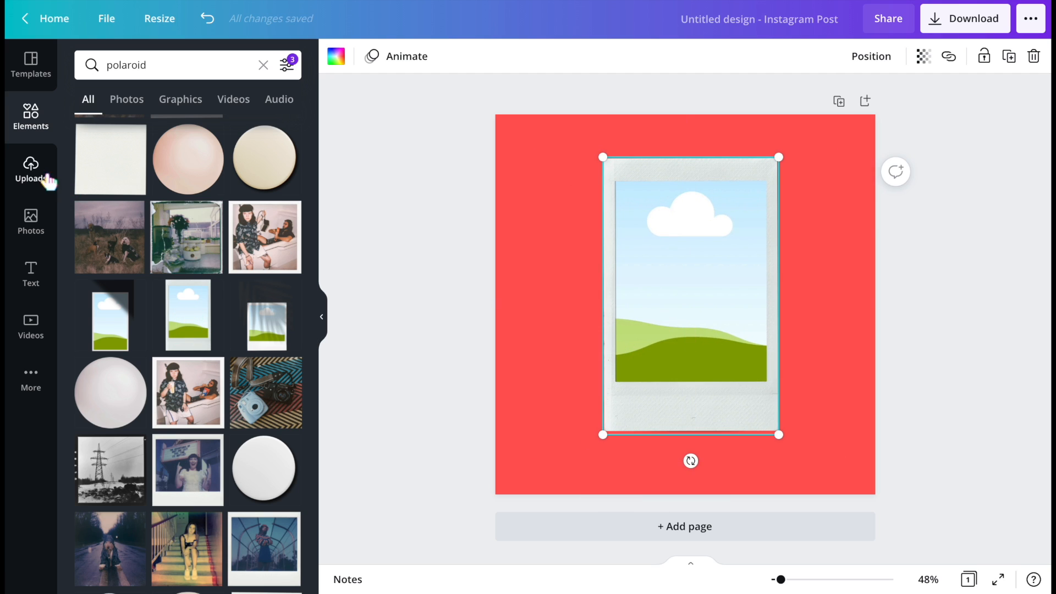
# - Drop the first trending photo of a woman into the polaroid frame
pyautogui.click(32, 221)
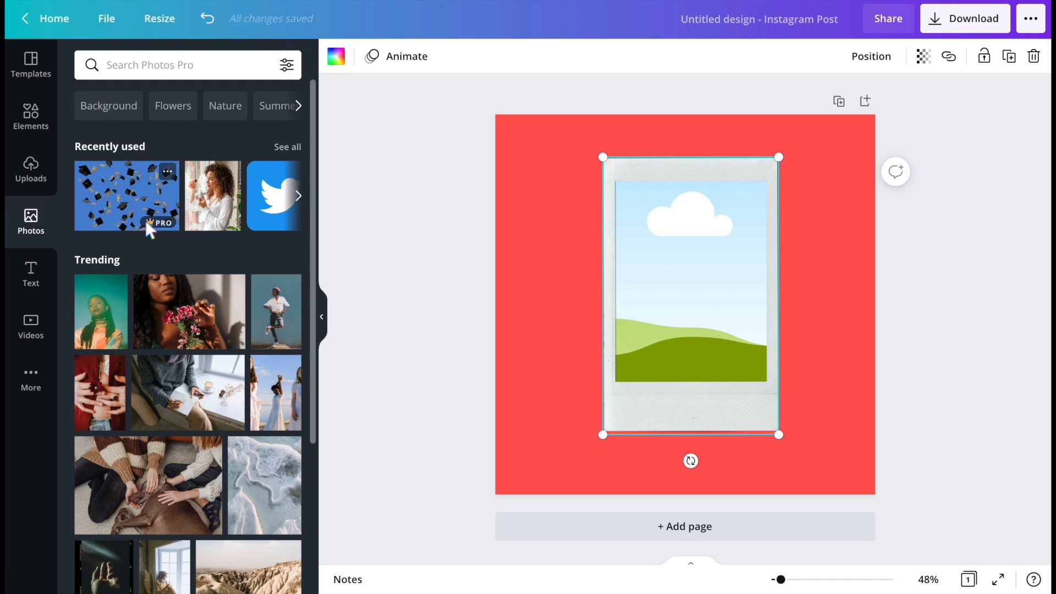
pyautogui.moveTo(117, 311); pyautogui.dragTo(646, 266)
pyautogui.click(512, 255)
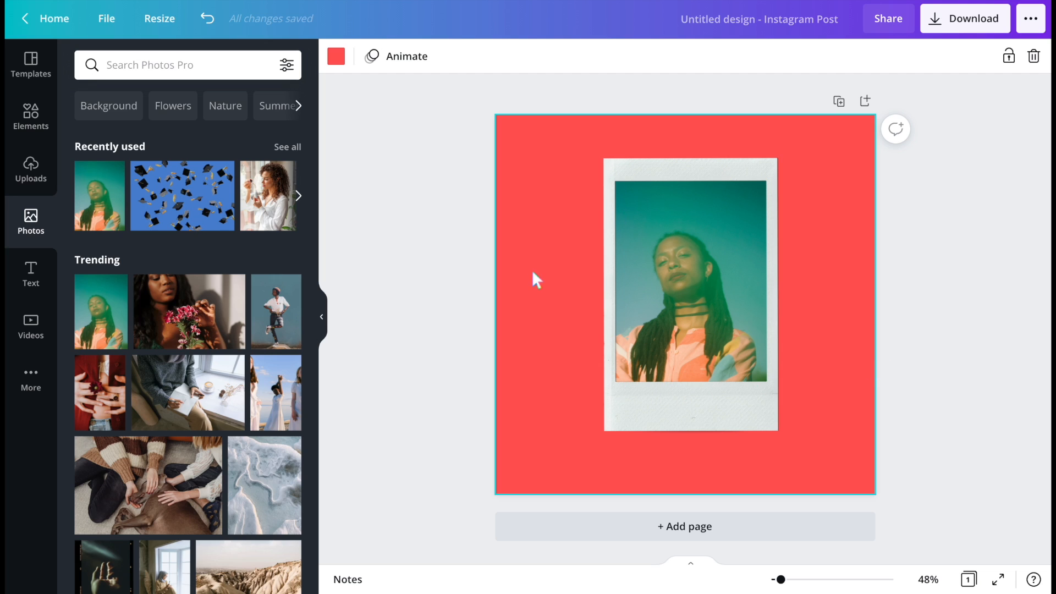
# - Shrink the polaroid frame and move it toward the page's upper left
pyautogui.click(628, 413)
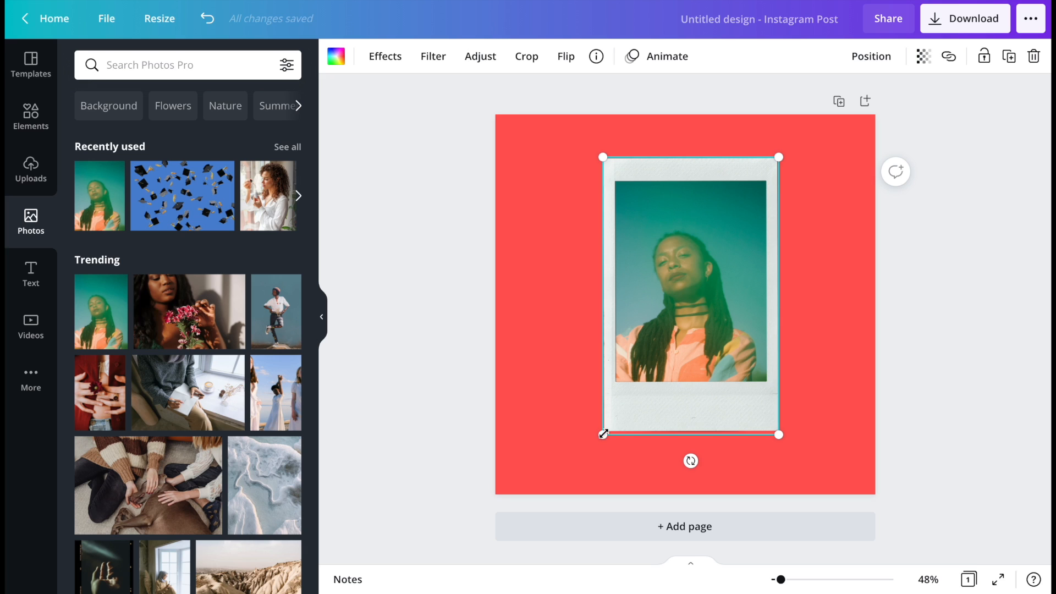
pyautogui.moveTo(603, 435); pyautogui.dragTo(662, 374)
pyautogui.moveTo(704, 233); pyautogui.dragTo(603, 228)
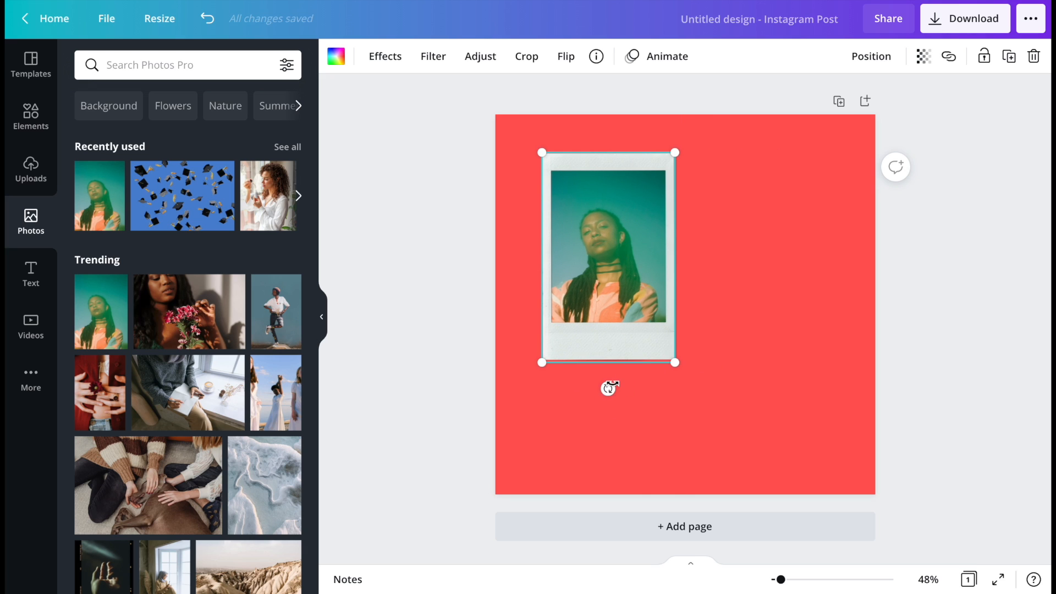
# - Tilt the polaroid frame, duplicate it, and place the copy tilted the other way at the page's lower right
pyautogui.moveTo(608, 389); pyautogui.dragTo(647, 383)
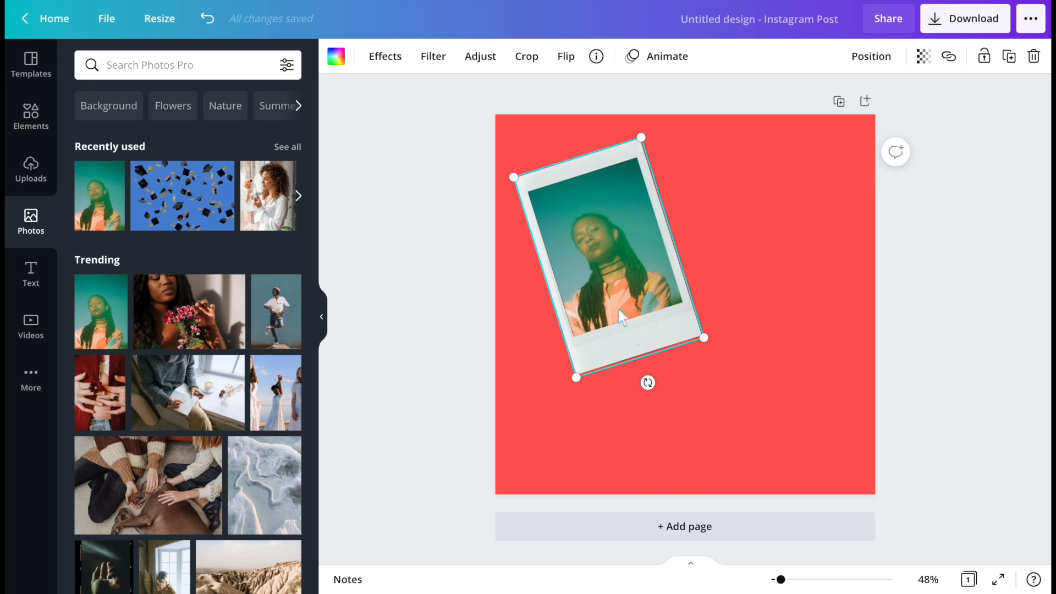
pyautogui.hotkey('ctrl', 'd')
pyautogui.moveTo(621, 295); pyautogui.dragTo(762, 327)
pyautogui.moveTo(791, 418); pyautogui.dragTo(713, 418)
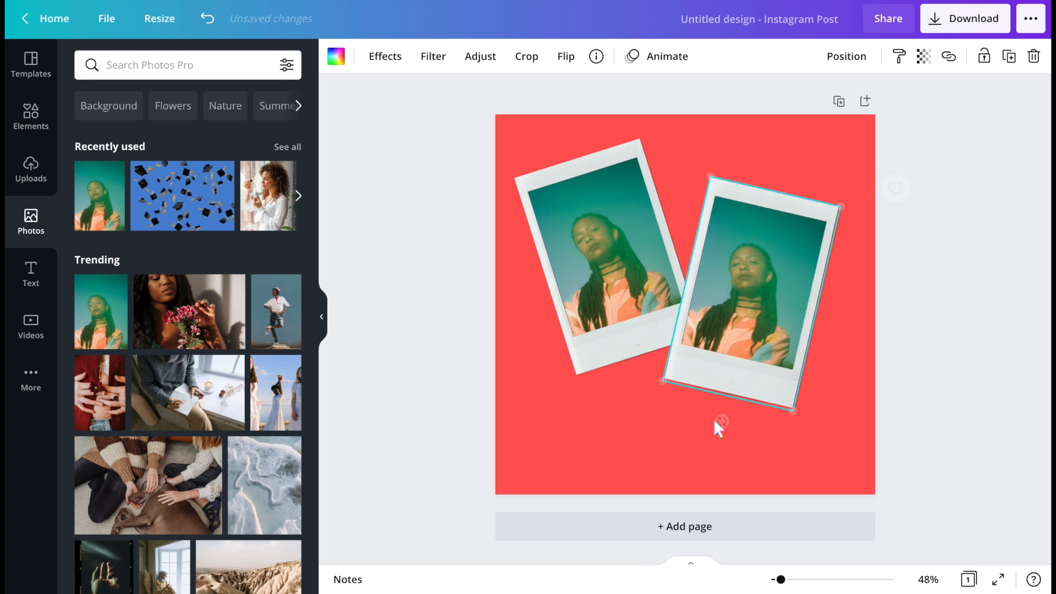
pyautogui.moveTo(721, 286); pyautogui.dragTo(747, 354)
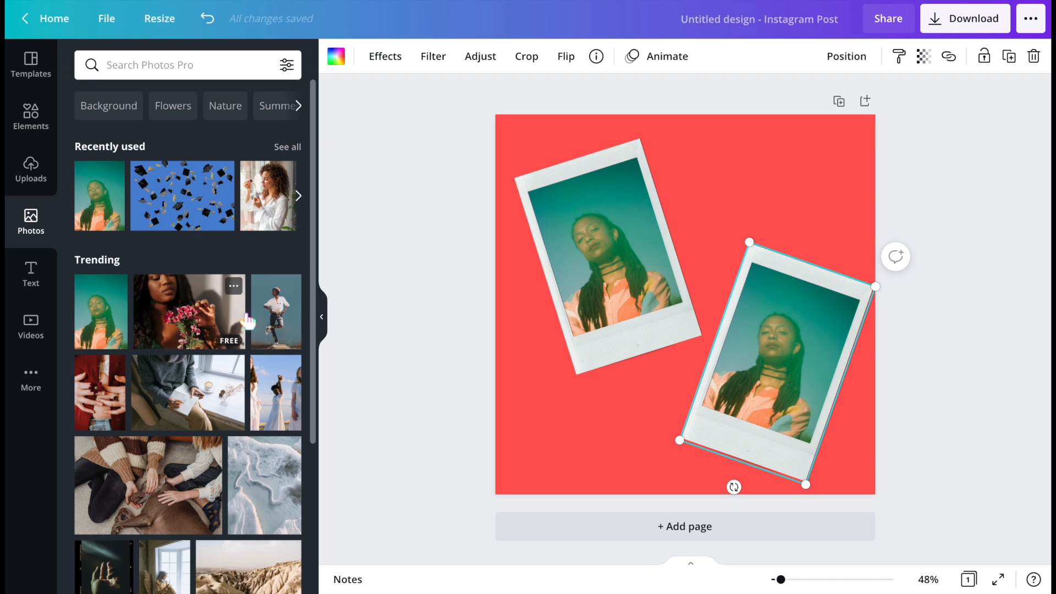
# - Replace the copy's photo with the trending photo of a jumping man and adjust its position inside the frame
pyautogui.moveTo(275, 311); pyautogui.dragTo(858, 338)
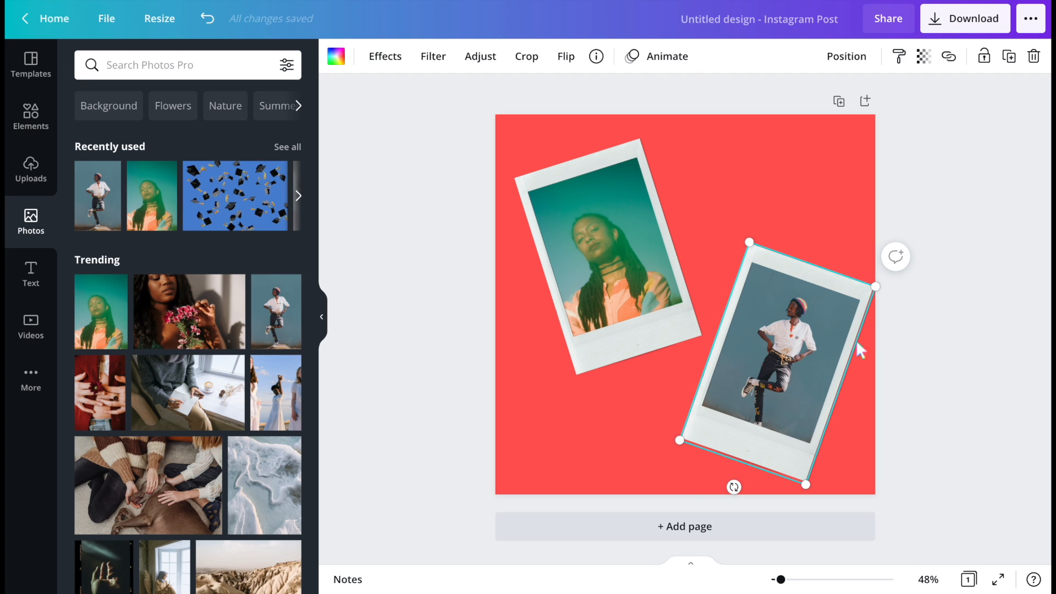
pyautogui.doubleClick(842, 347)
pyautogui.click(845, 350)
pyautogui.moveTo(769, 354)
pyautogui.mouseDown()
pyautogui.moveTo(753, 353)
pyautogui.moveTo(768, 367)
pyautogui.mouseUp()
pyautogui.click(913, 326)
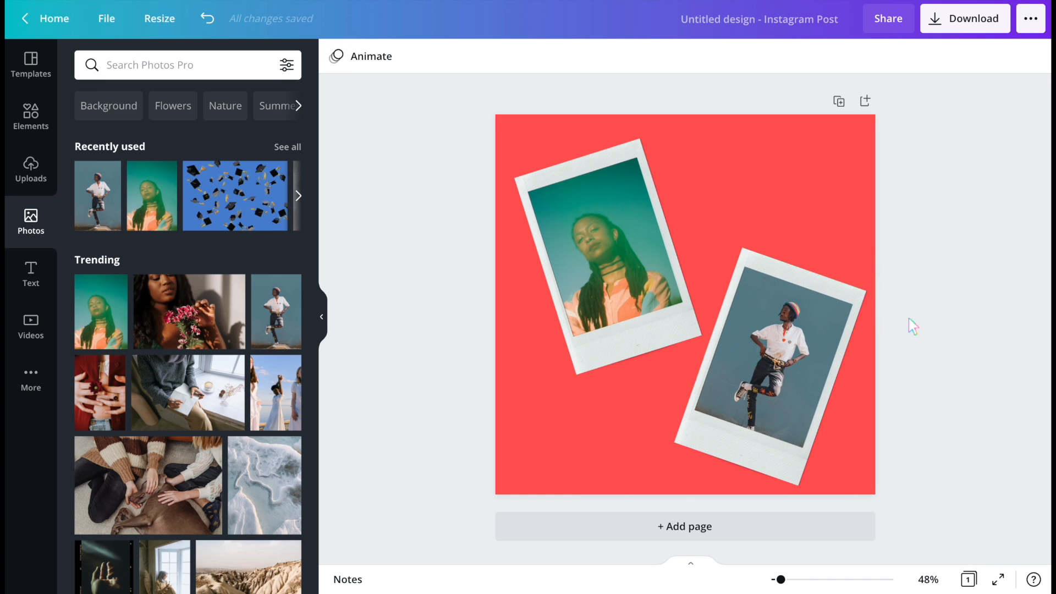
# - Browse the element graphics categories and open the Coronavirus graphics collection
pyautogui.click(37, 132)
pyautogui.click(263, 66)
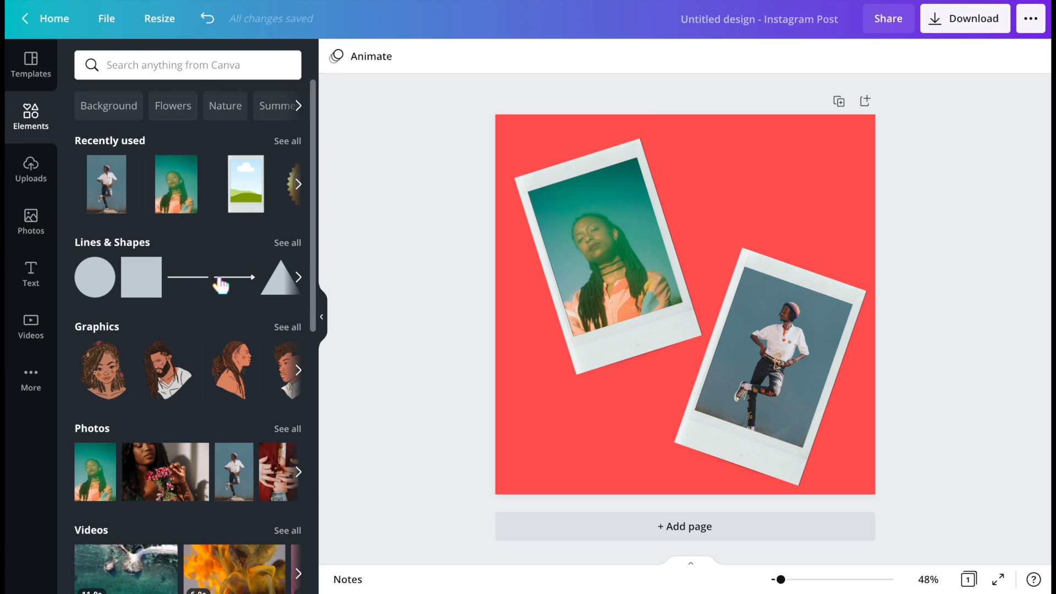
pyautogui.scroll(-3, 220, 285)
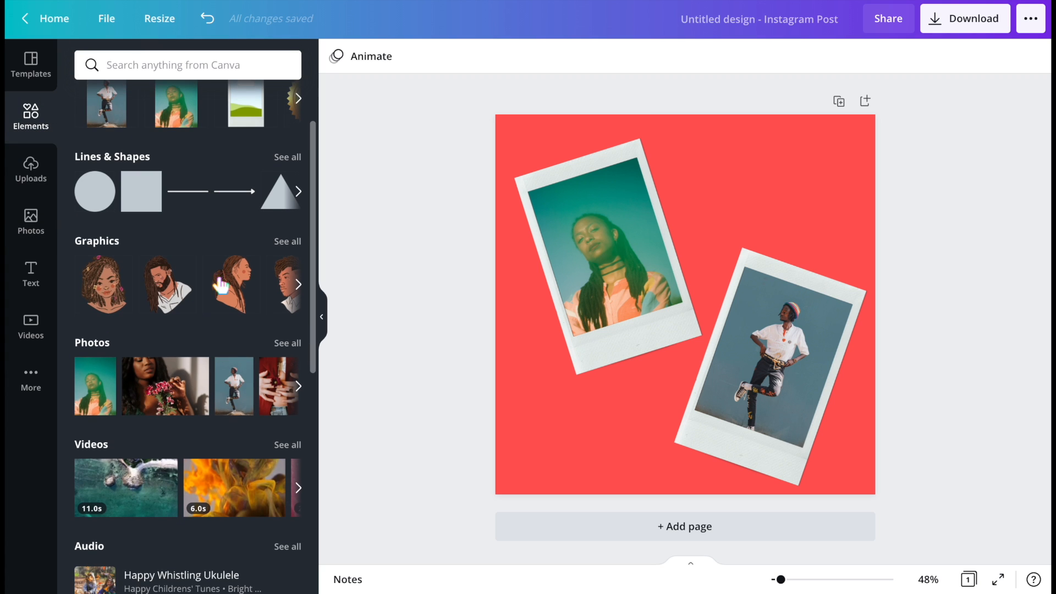
pyautogui.click(290, 237)
pyautogui.scroll(-3, 105, 426)
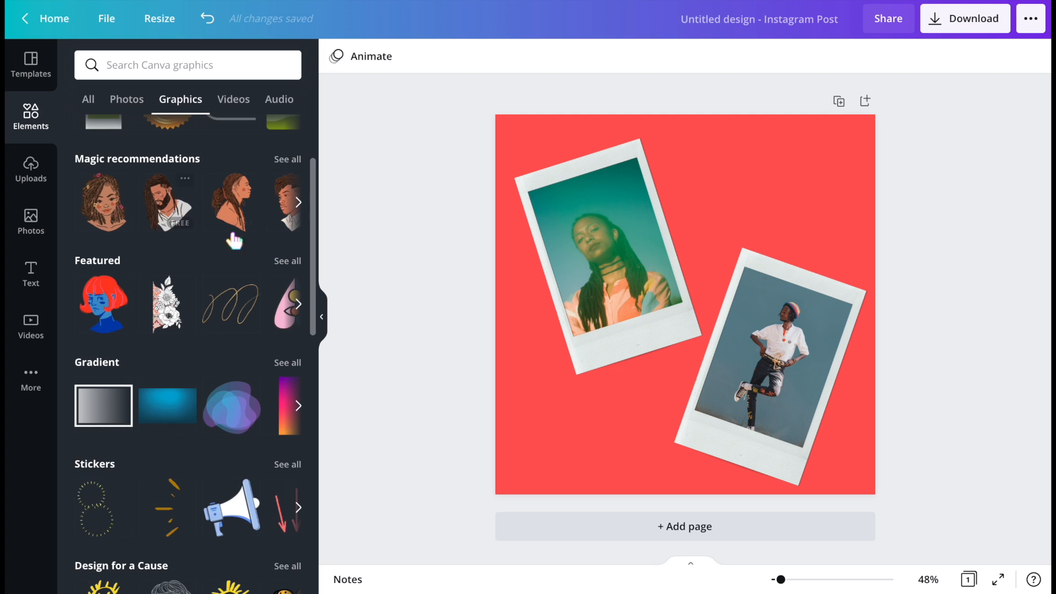
pyautogui.scroll(-5, 235, 346)
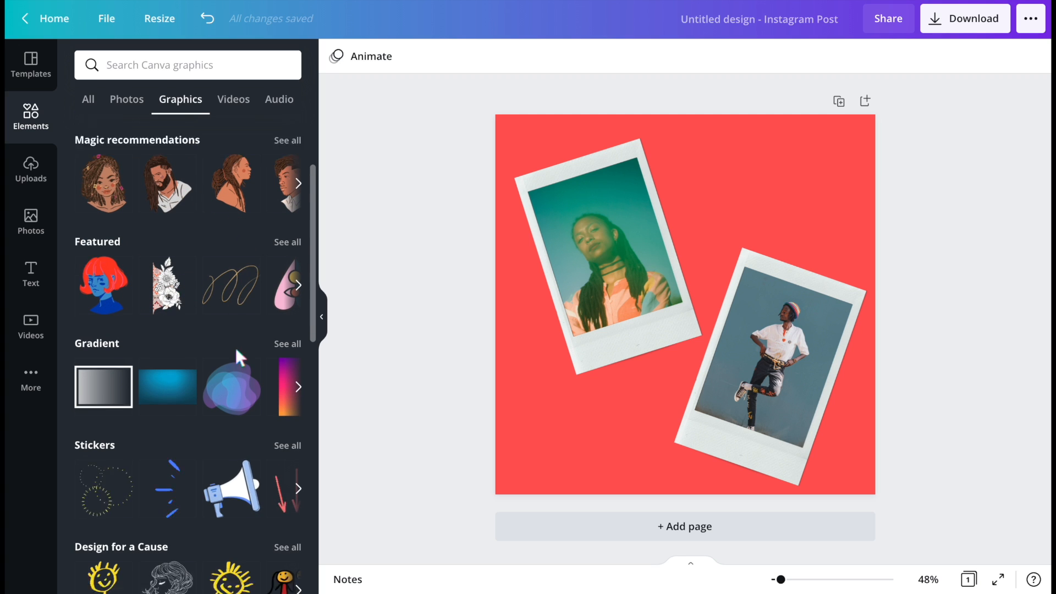
pyautogui.scroll(-2, 184, 405)
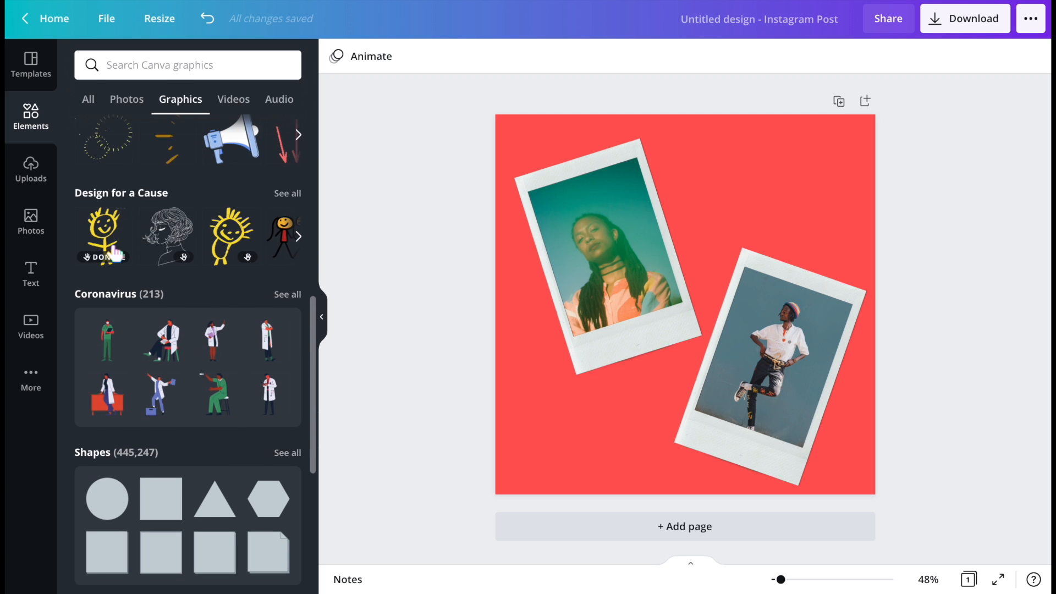
pyautogui.click(296, 234)
pyautogui.scroll(-2, 124, 344)
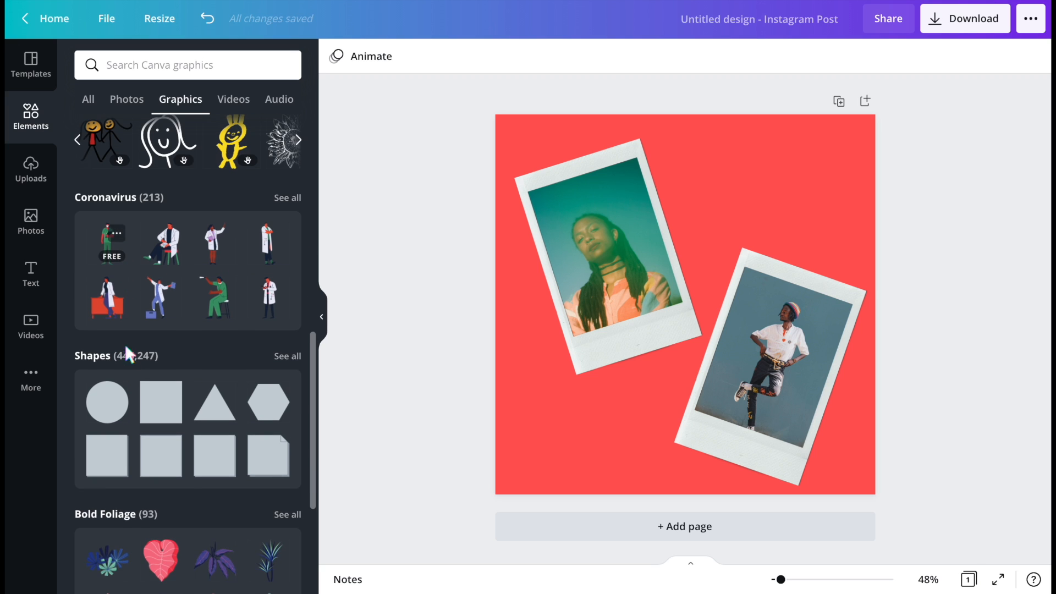
pyautogui.click(288, 199)
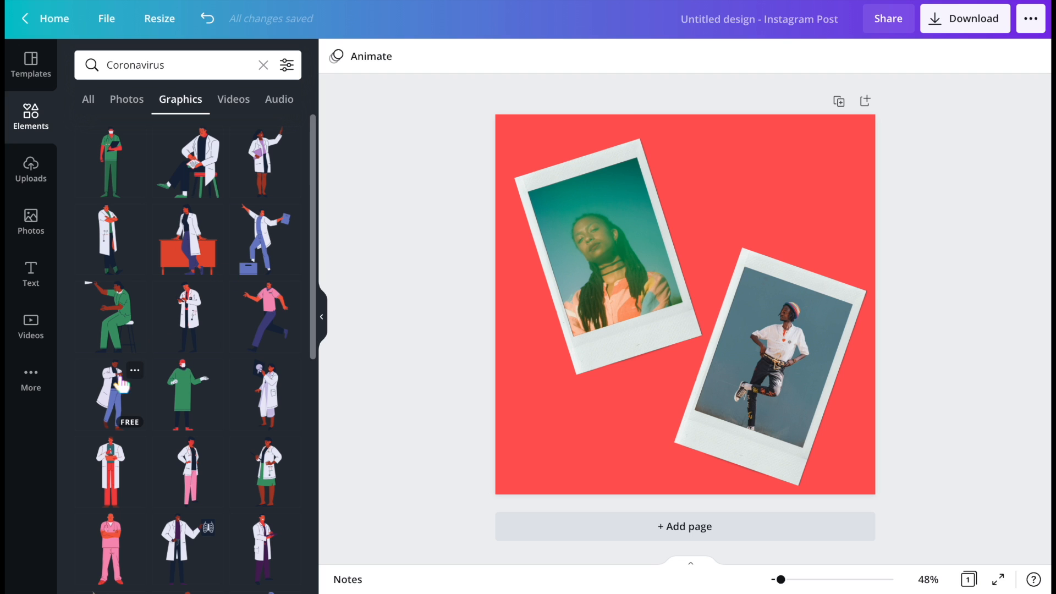
# - Add the health worker in green scrubs graphic, enlarge it, and place it at the page's lower left
pyautogui.click(111, 162)
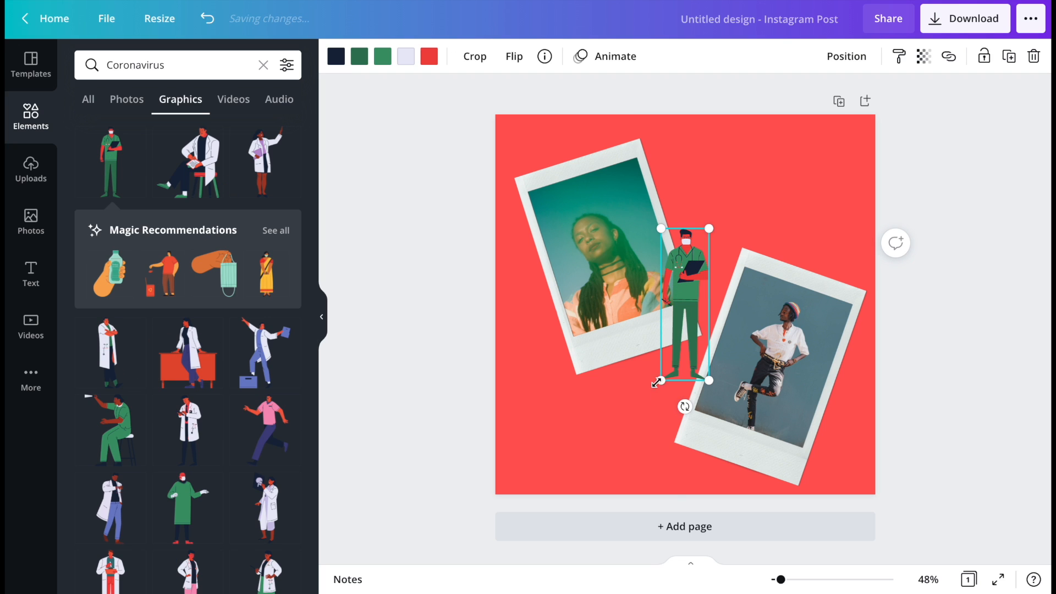
pyautogui.moveTo(658, 383); pyautogui.dragTo(598, 449)
pyautogui.moveTo(680, 351); pyautogui.dragTo(562, 357)
# - Recolour the health worker graphic's red accent to light pink
pyautogui.click(429, 56)
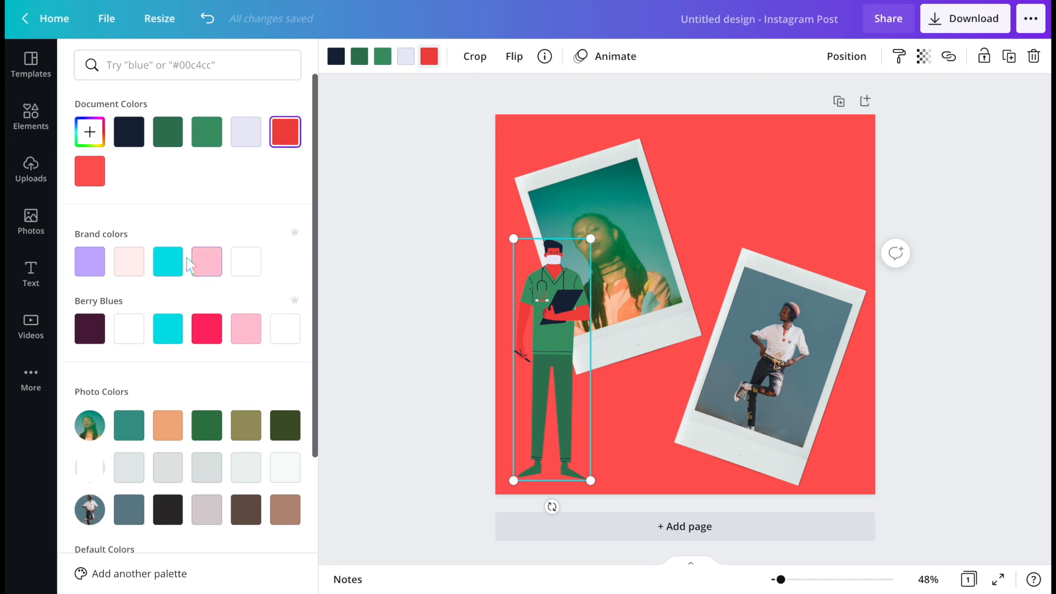
pyautogui.click(206, 262)
pyautogui.press('Escape')
# - Search elements for 'wow' and place the white WOW!!! sticker at the page's upper right
pyautogui.scroll(-2, 185, 462)
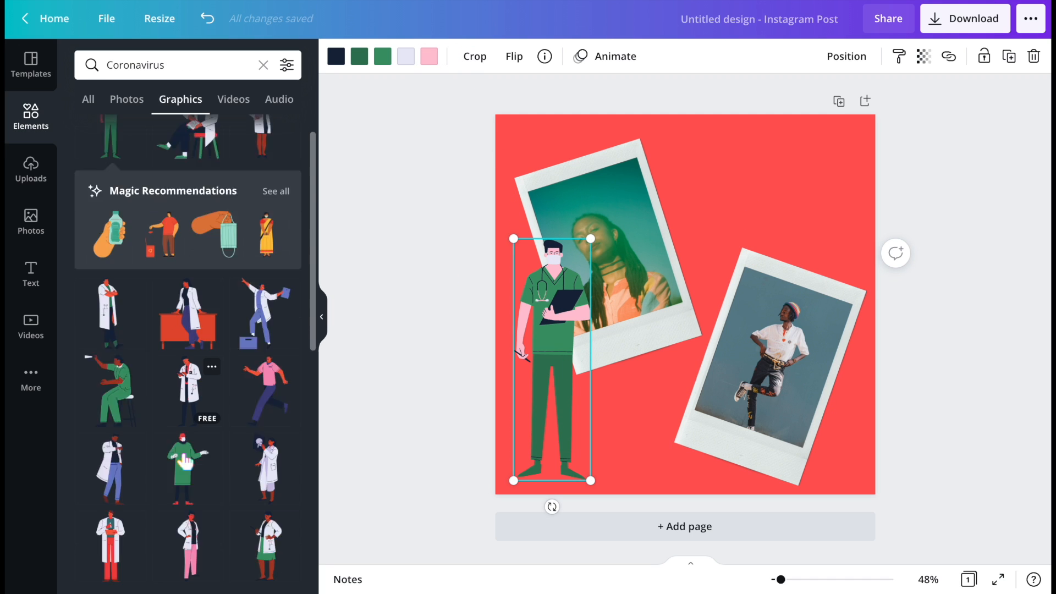
pyautogui.scroll(-10, 185, 462)
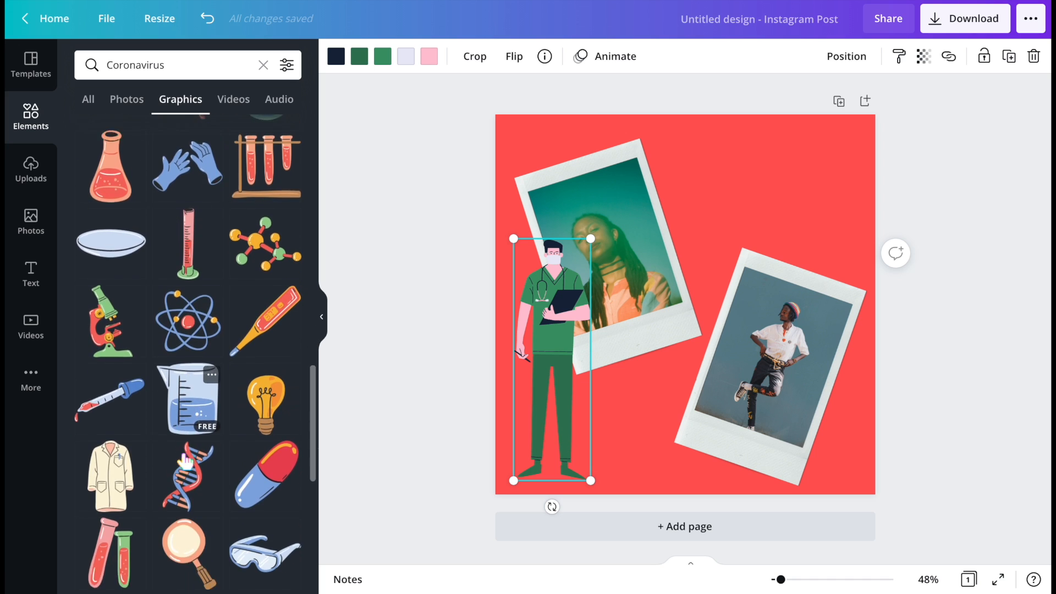
pyautogui.scroll(-8, 186, 464)
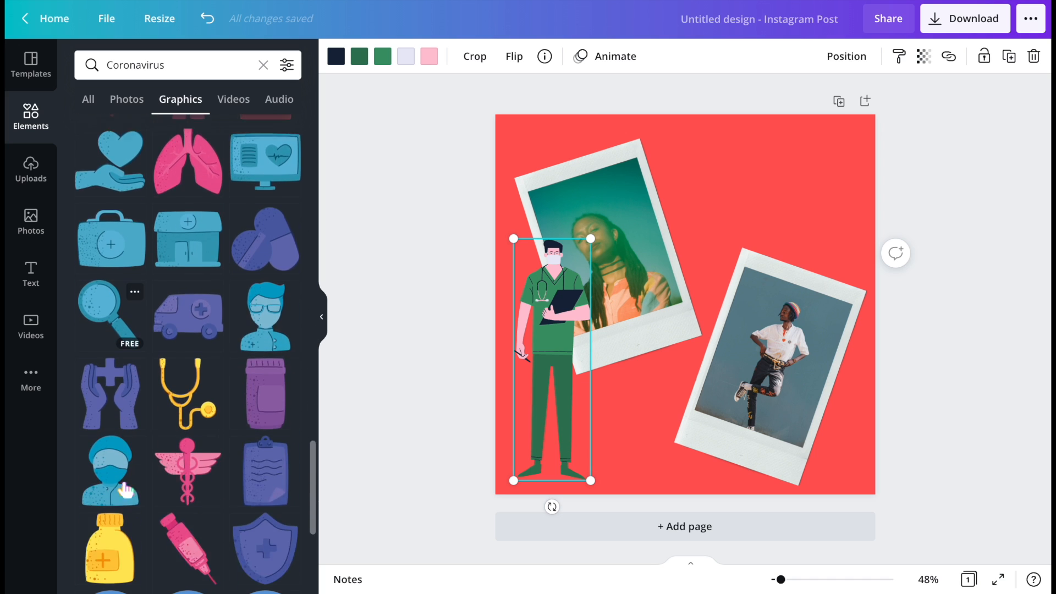
pyautogui.scroll(-5, 126, 489)
pyautogui.click(264, 65)
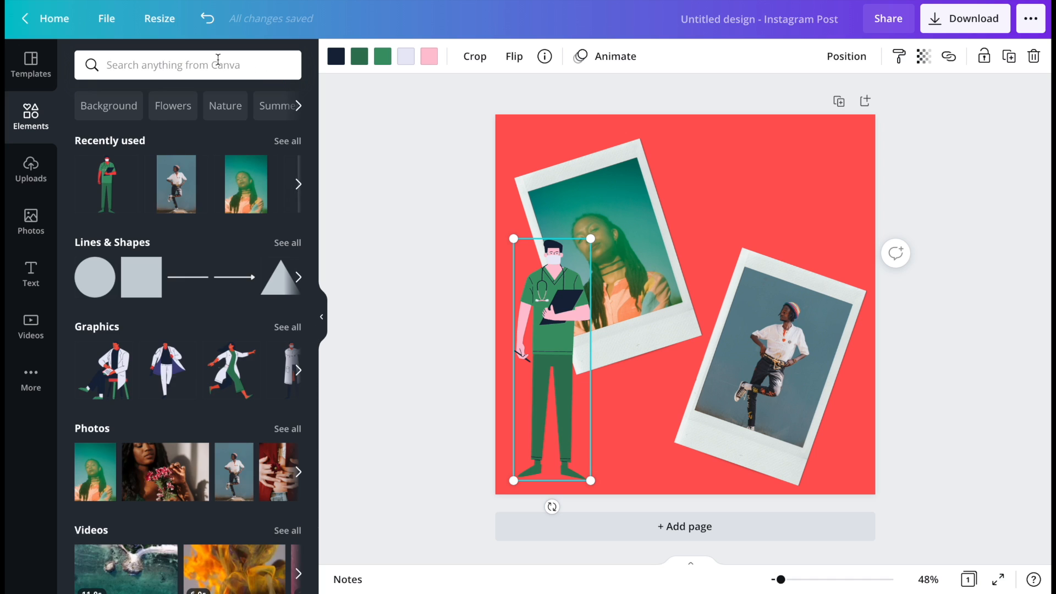
pyautogui.write('wow')
pyautogui.press('Return')
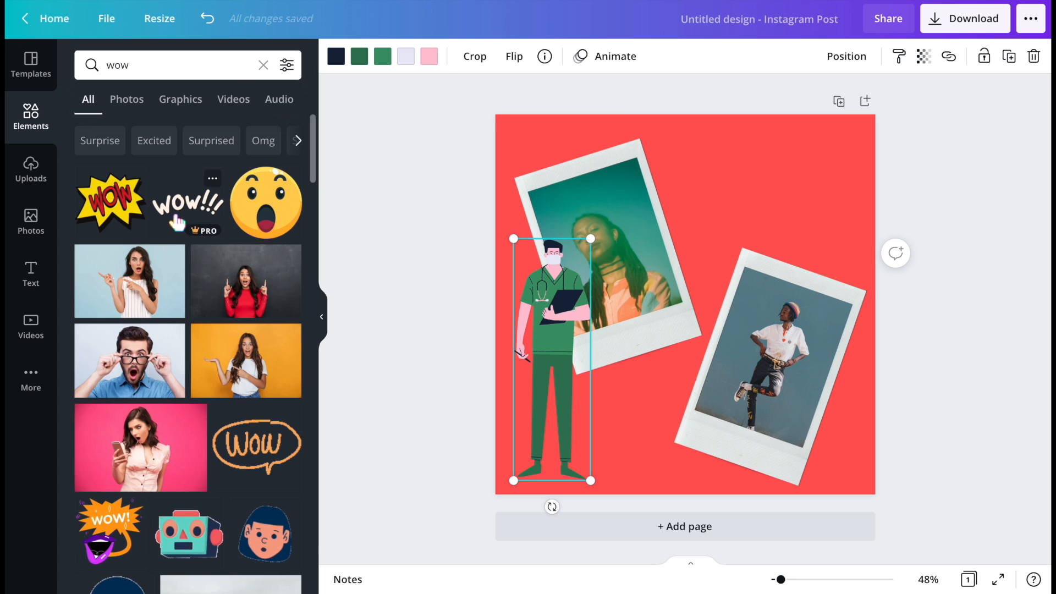
pyautogui.click(187, 203)
pyautogui.moveTo(687, 278); pyautogui.dragTo(781, 178)
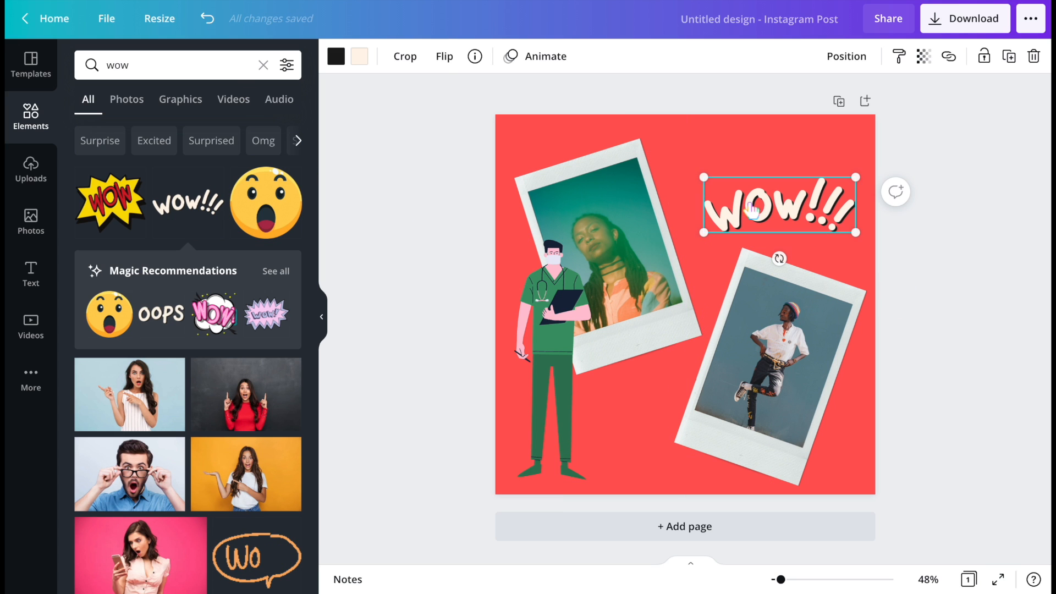
# - Open the photo library and filter the photos to free items only
pyautogui.click(264, 66)
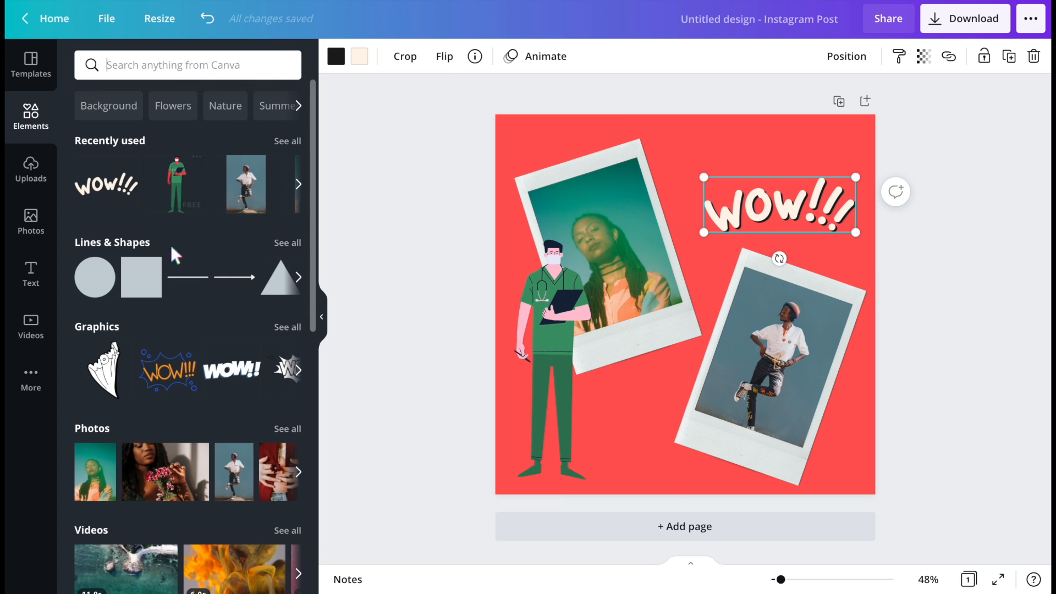
pyautogui.scroll(-4, 197, 312)
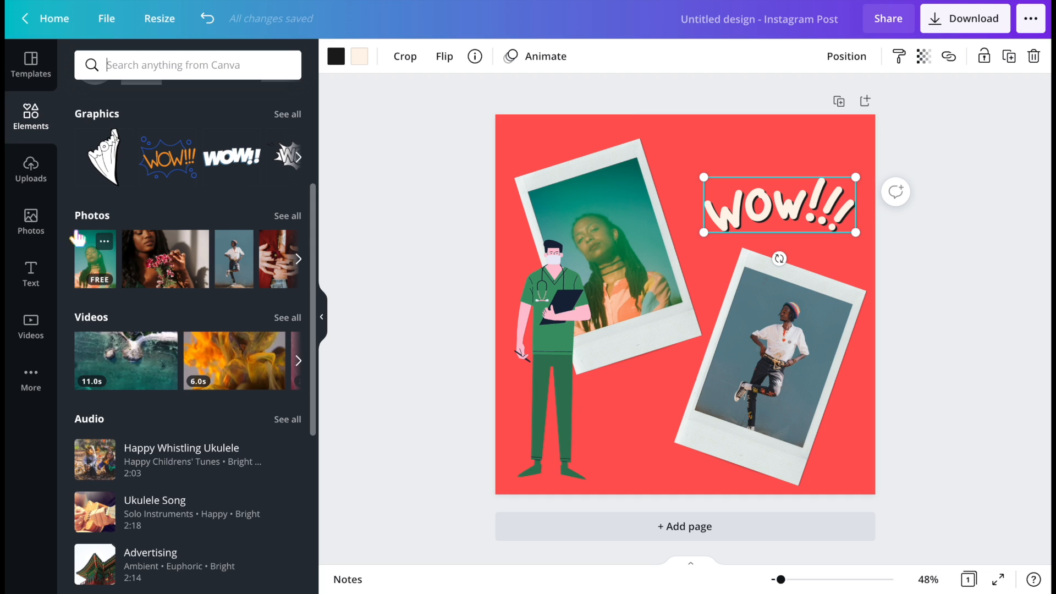
pyautogui.click(31, 221)
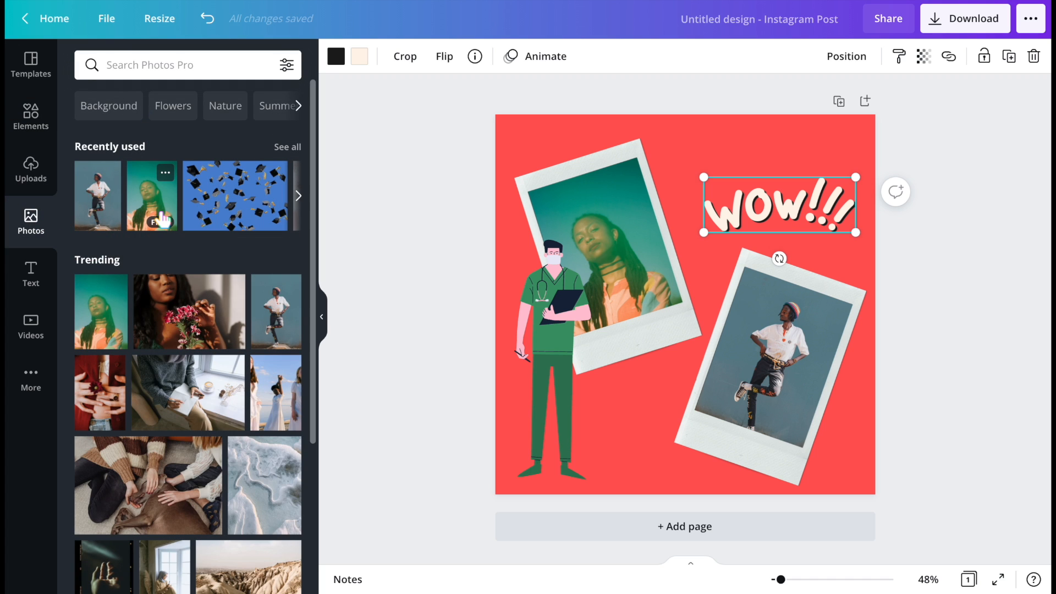
pyautogui.click(30, 119)
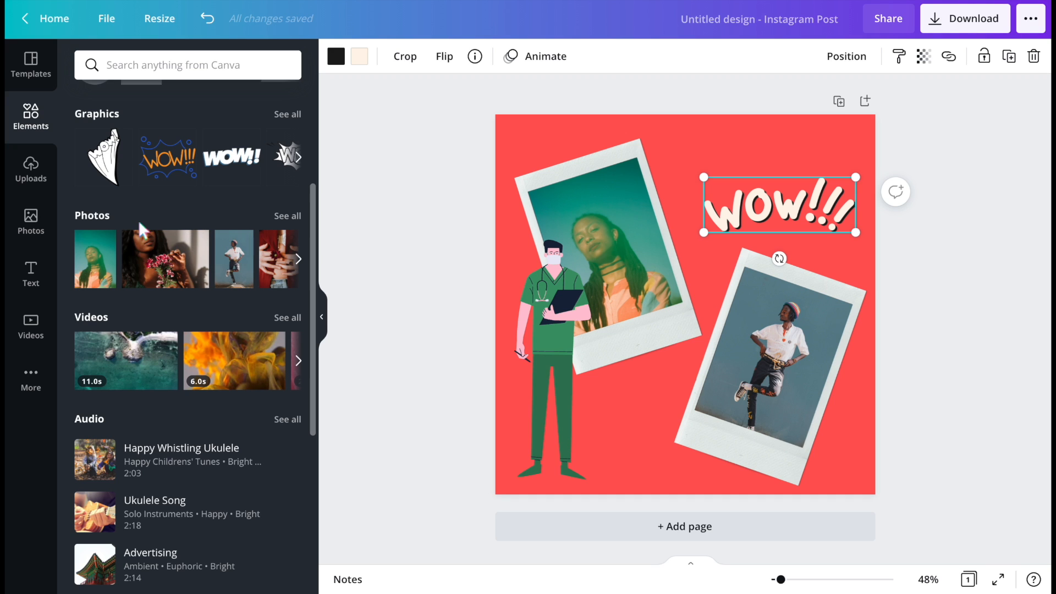
pyautogui.click(31, 220)
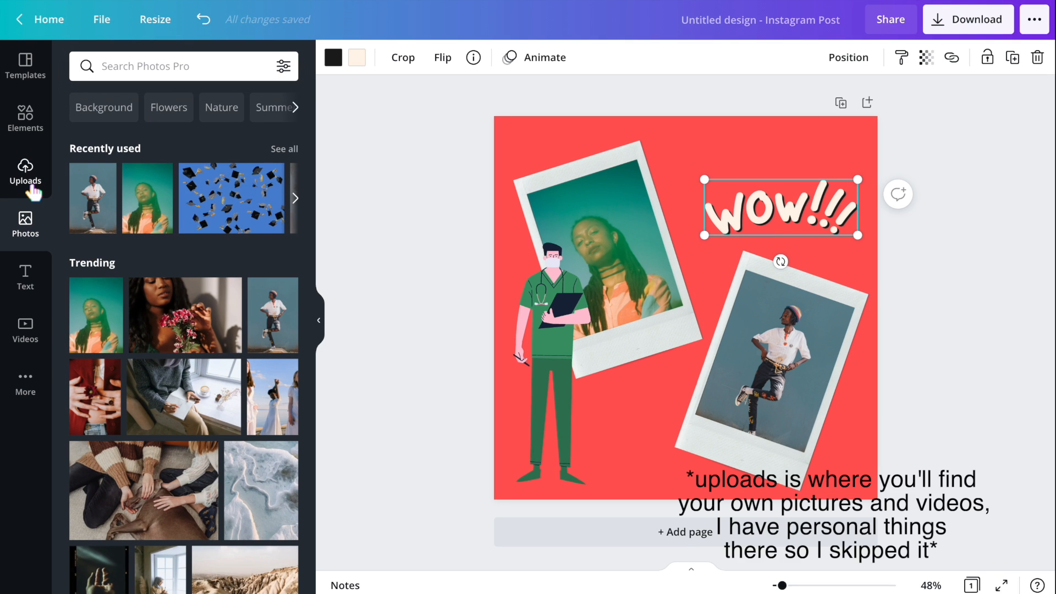
pyautogui.click(296, 201)
pyautogui.click(284, 65)
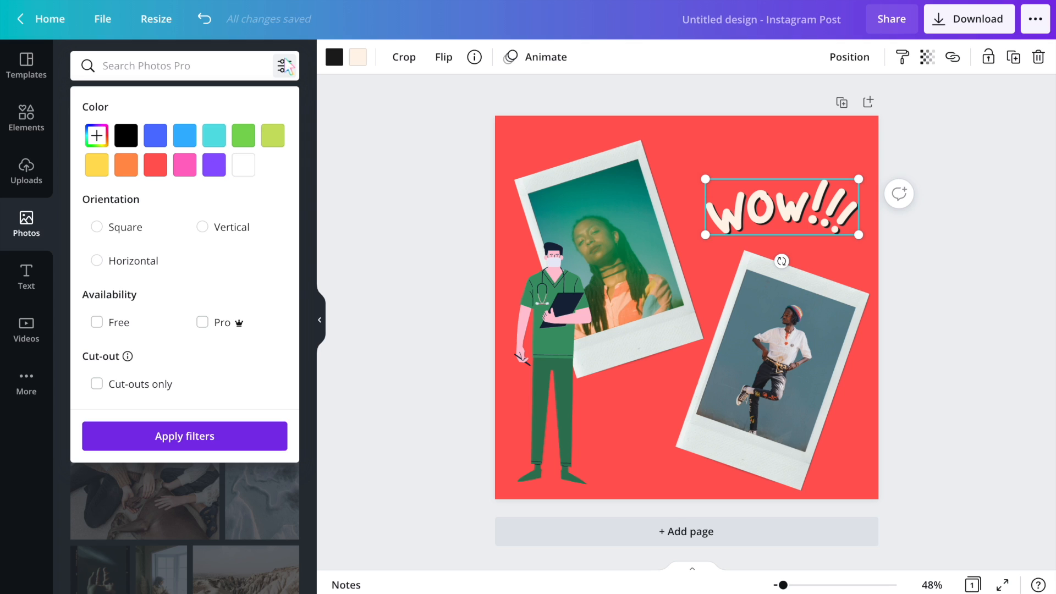
pyautogui.click(108, 329)
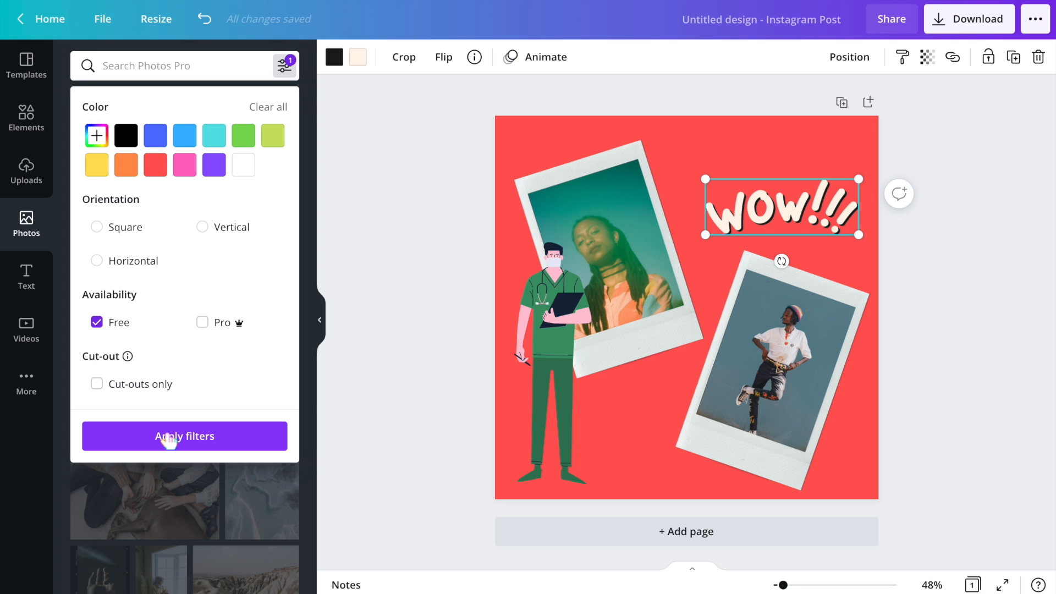
pyautogui.click(289, 72)
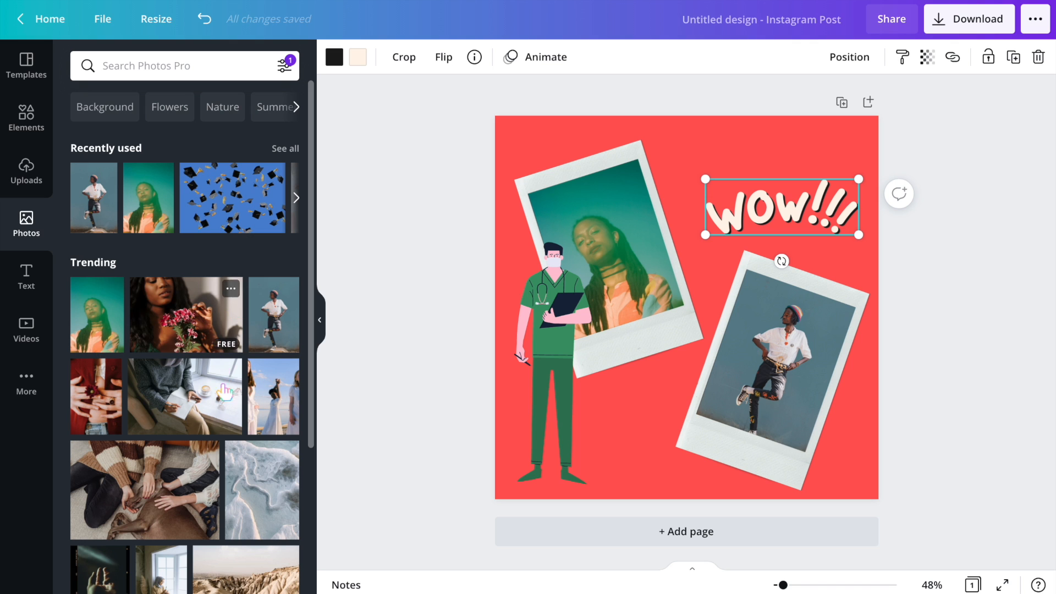
# - Add a second page and place the photo of a woman on a laptop video call near its top
pyautogui.scroll(-5, 225, 399)
pyautogui.scroll(-6, 235, 491)
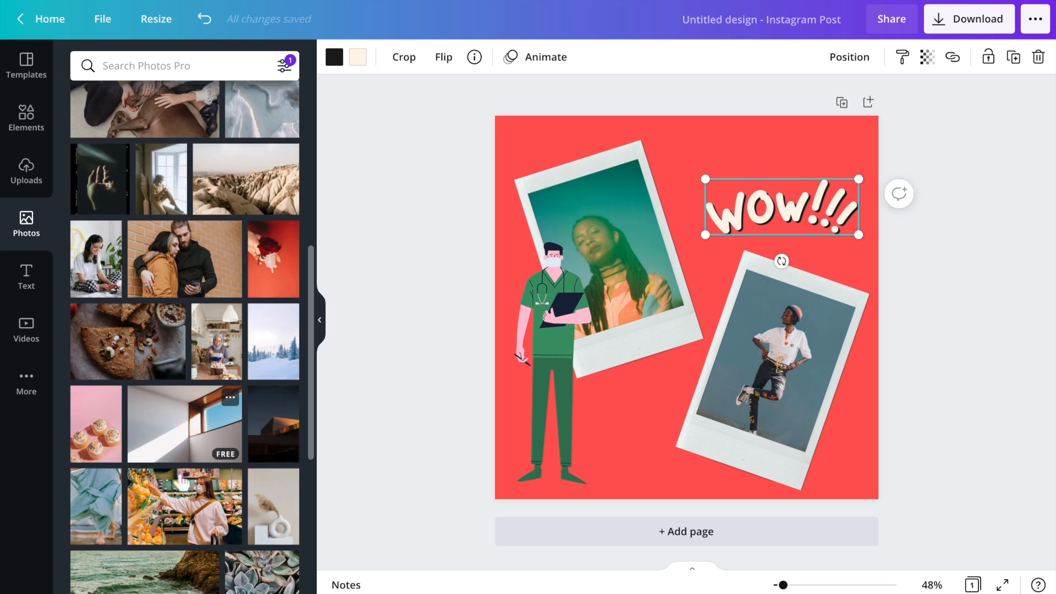
pyautogui.scroll(-8, 152, 463)
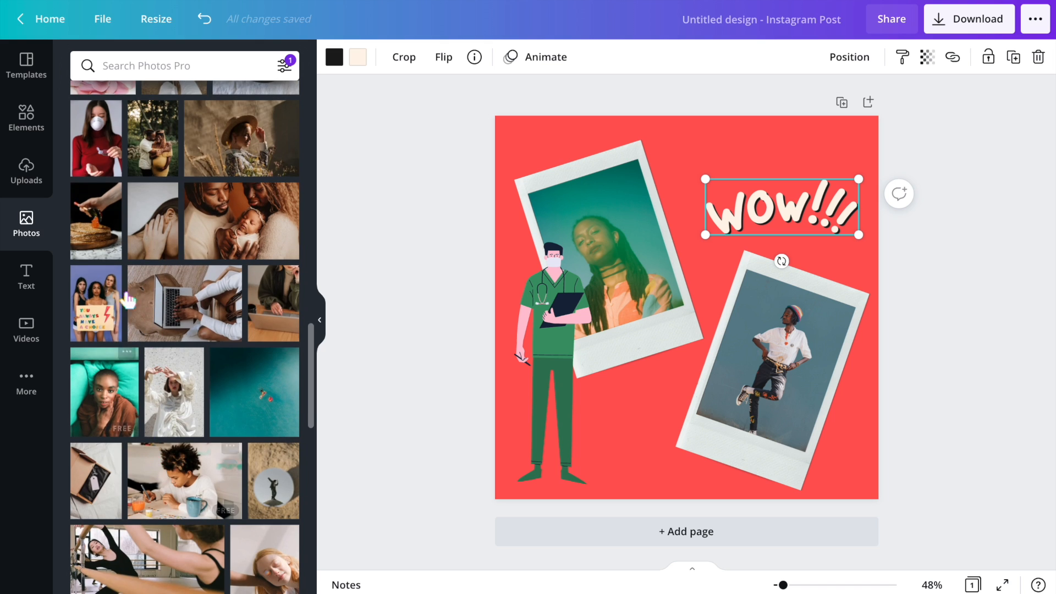
pyautogui.scroll(-6, 165, 495)
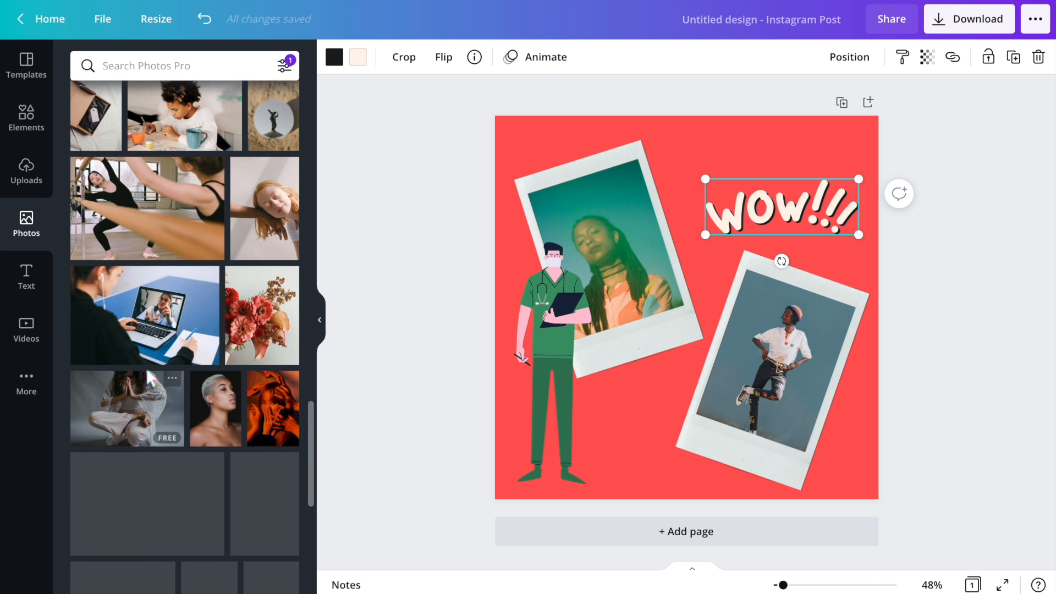
pyautogui.click(706, 539)
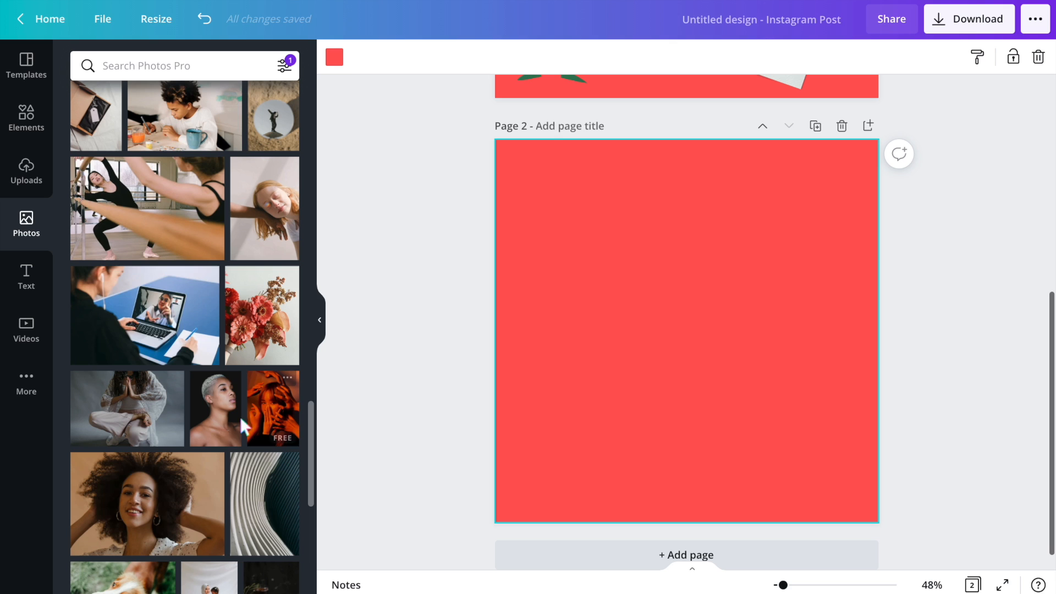
pyautogui.moveTo(131, 309); pyautogui.dragTo(592, 316)
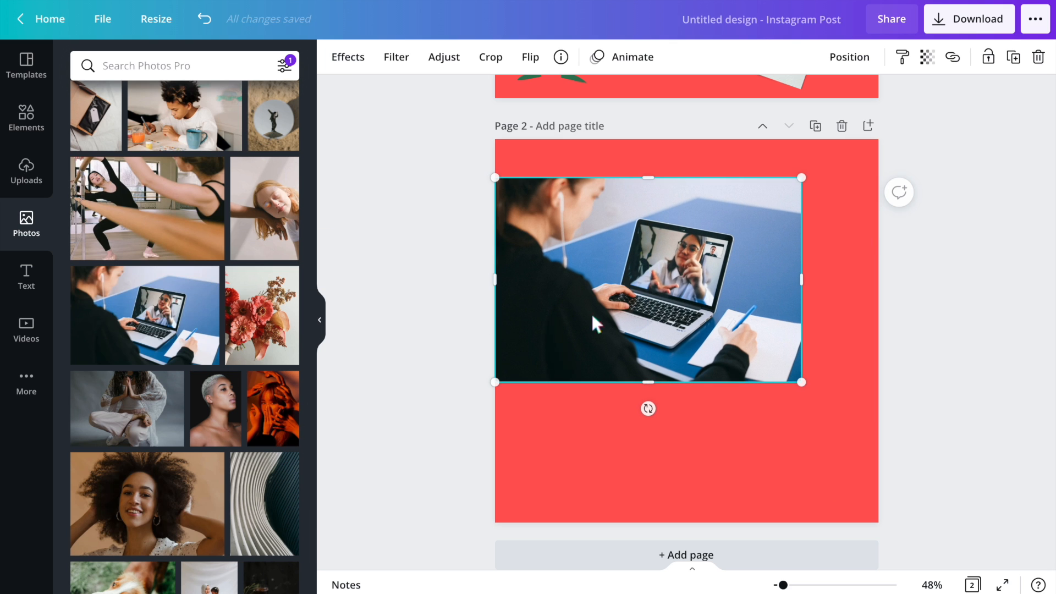
# - Add the handwritten 'Happy New Year 2021' photo to the right side of the second page
pyautogui.scroll(-3, 139, 431)
pyautogui.scroll(-8, 139, 431)
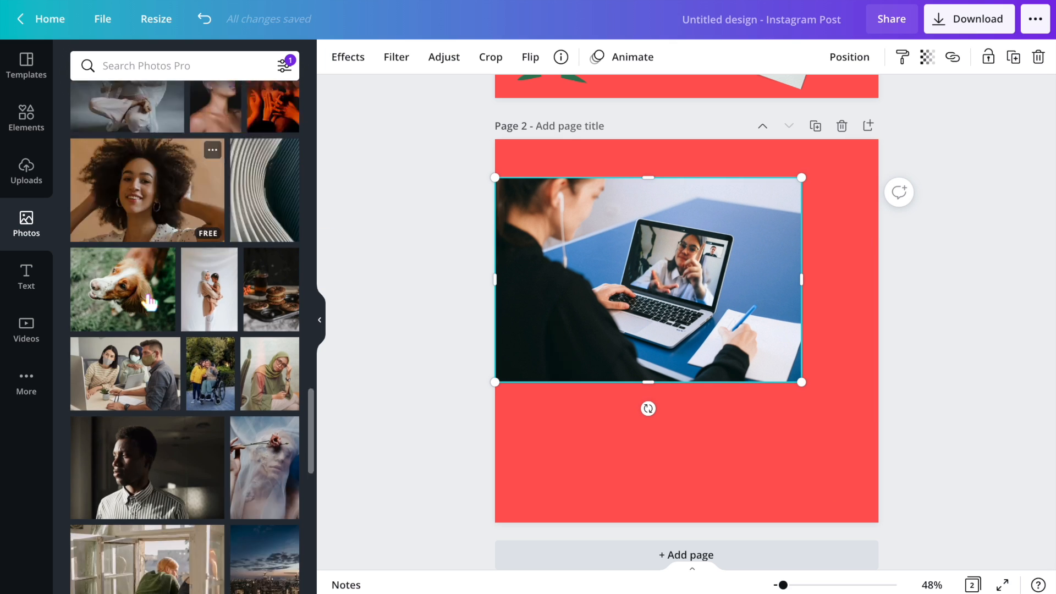
pyautogui.moveTo(284, 388); pyautogui.dragTo(789, 402)
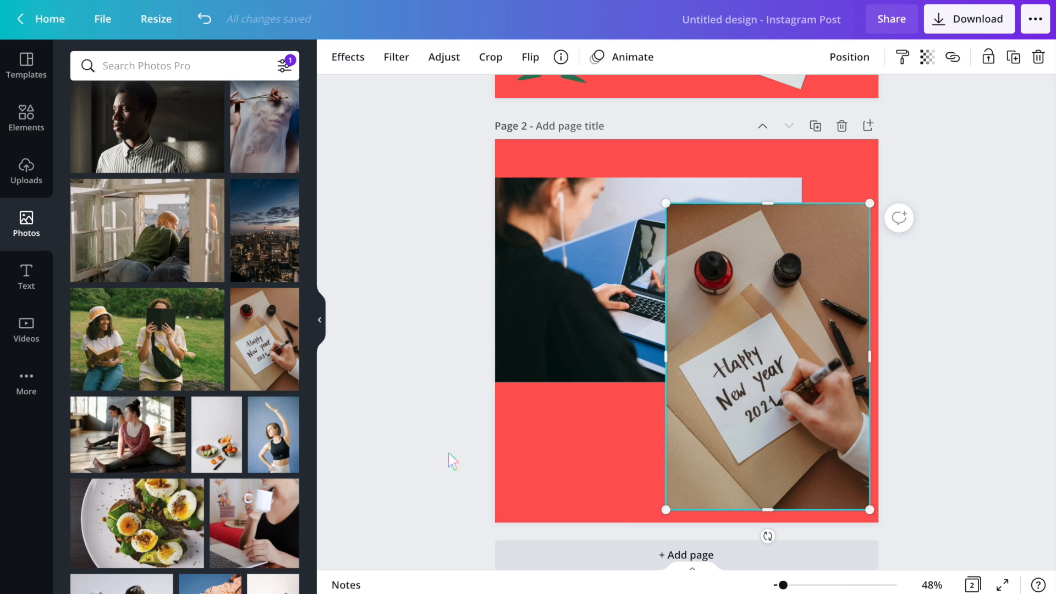
# - Search photos for 'twitch logo' and place the FORTNITE logo on the second page
pyautogui.click(180, 70)
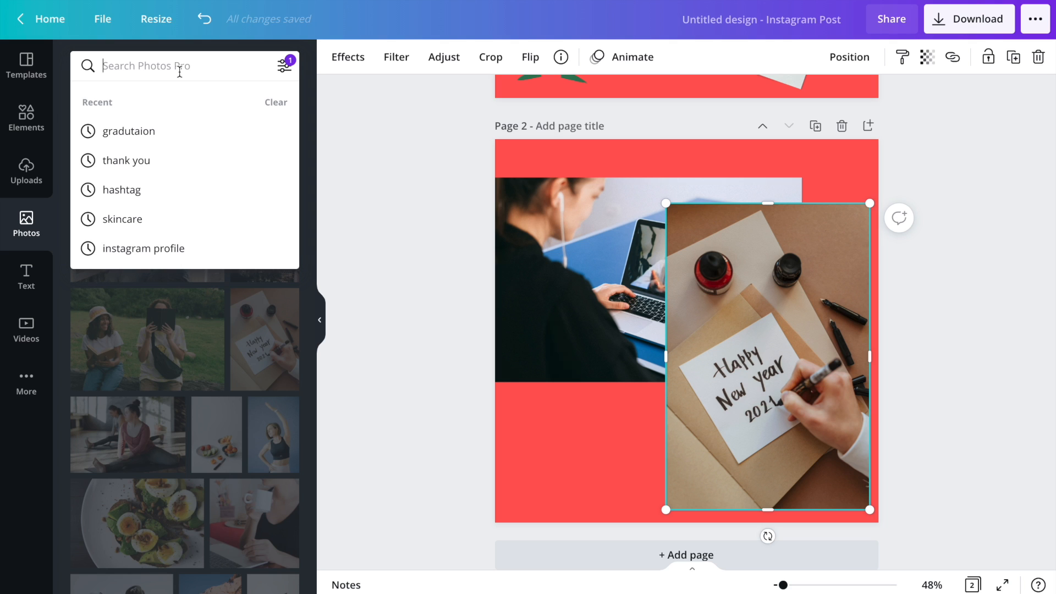
pyautogui.write('twitch')
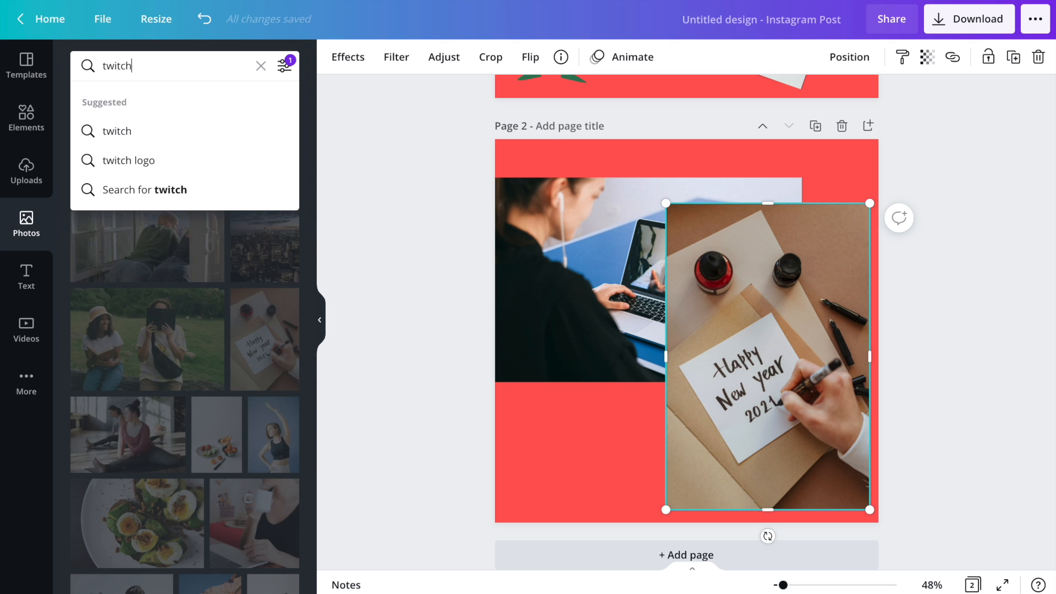
pyautogui.press('Return')
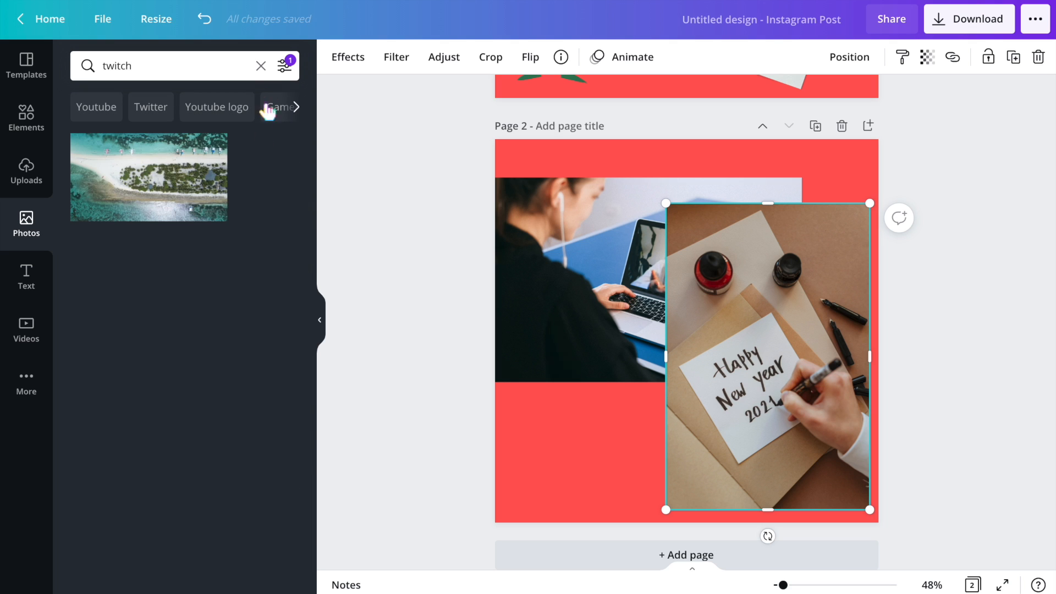
pyautogui.click(197, 72)
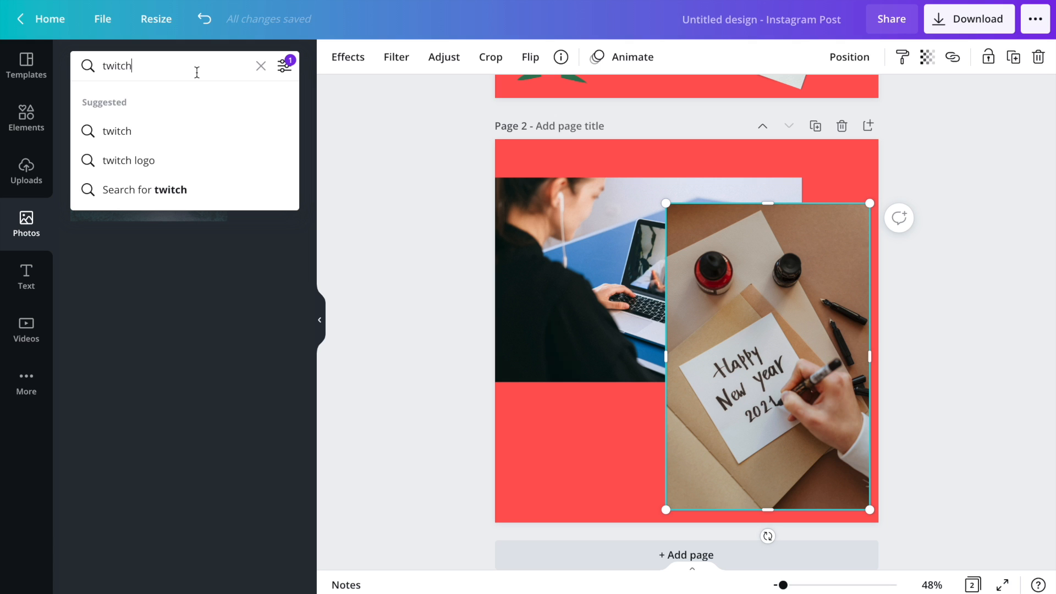
pyautogui.click(144, 162)
pyautogui.click(181, 214)
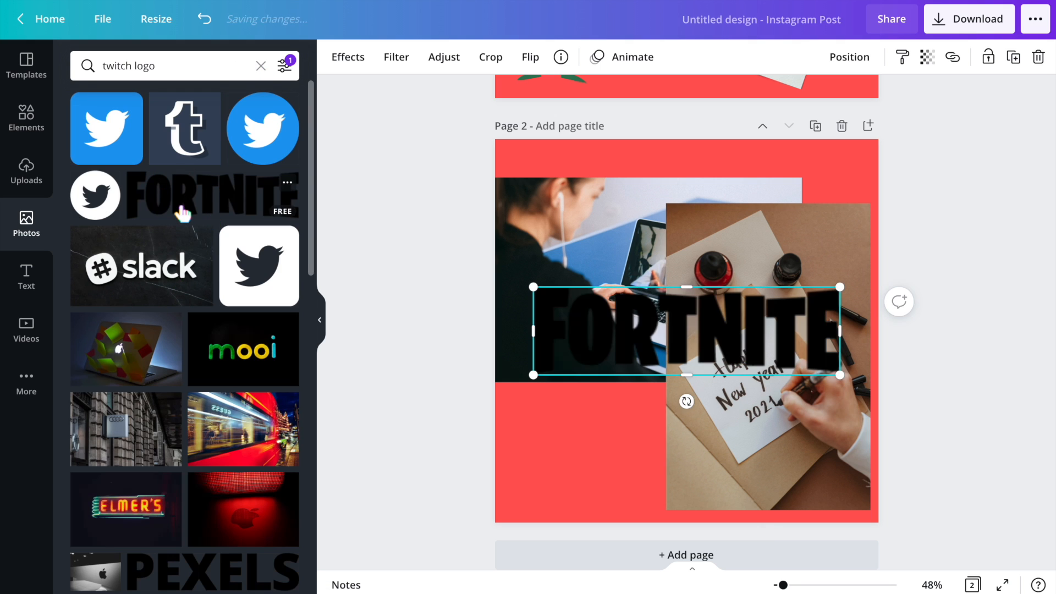
pyautogui.moveTo(638, 325); pyautogui.dragTo(626, 446)
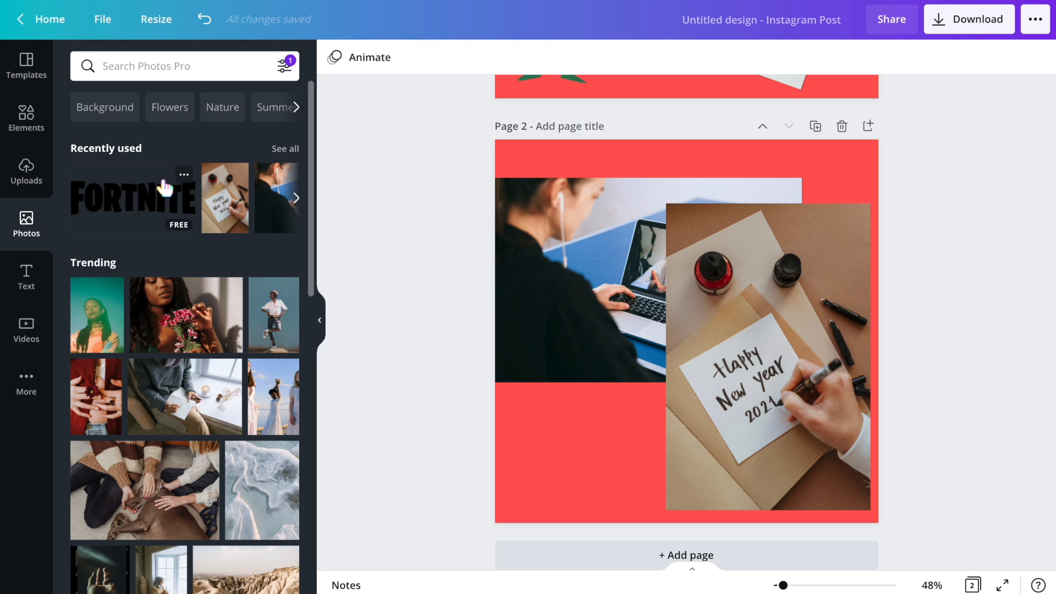
# - Add the 'welcome little one!' text combination to the lower left of the second page
pyautogui.click(27, 278)
pyautogui.scroll(-5, 172, 396)
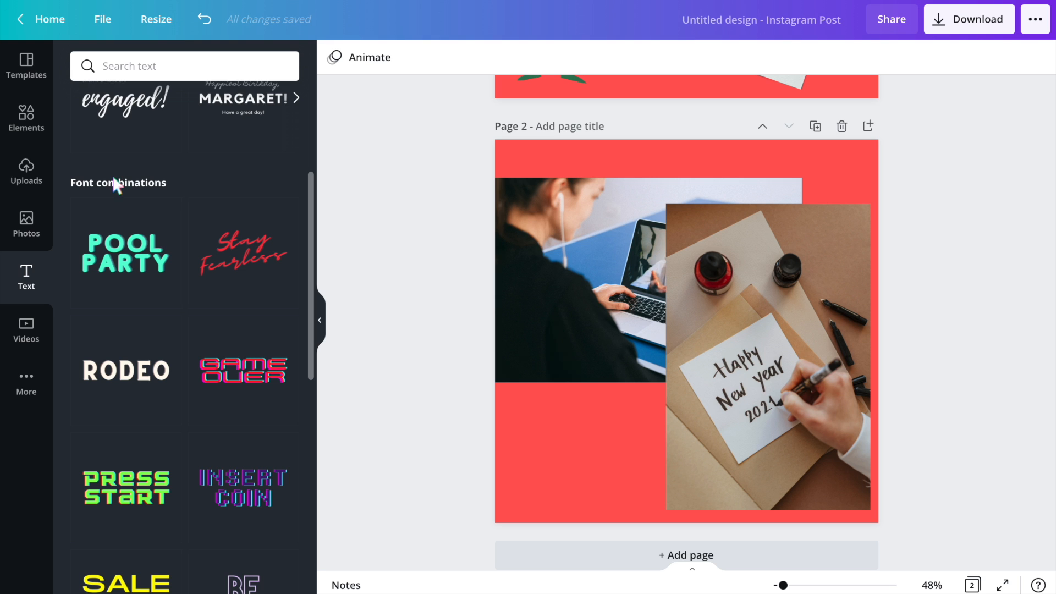
pyautogui.scroll(-6, 132, 387)
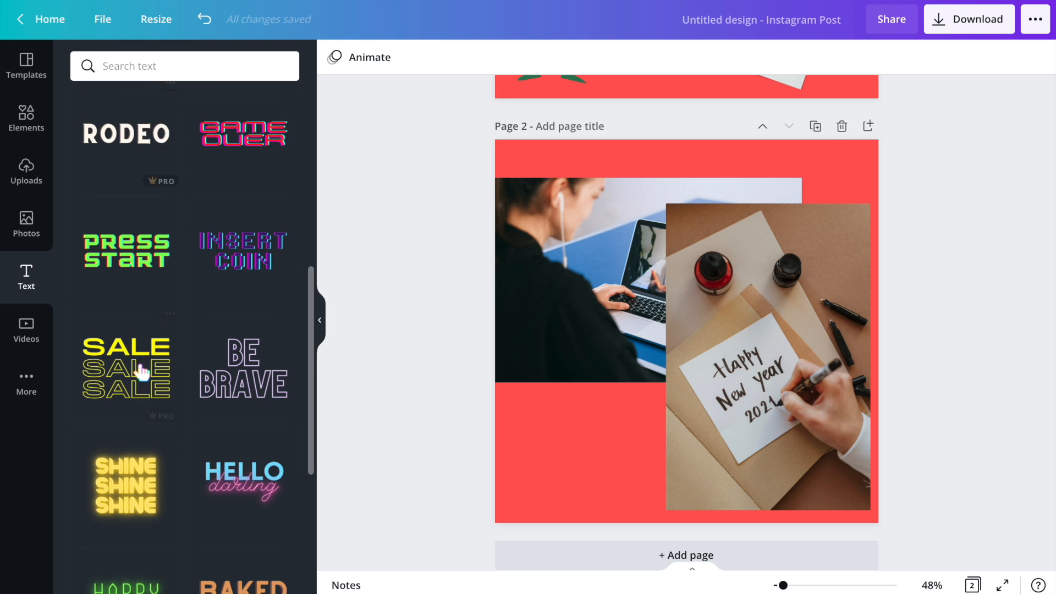
pyautogui.scroll(-7, 142, 373)
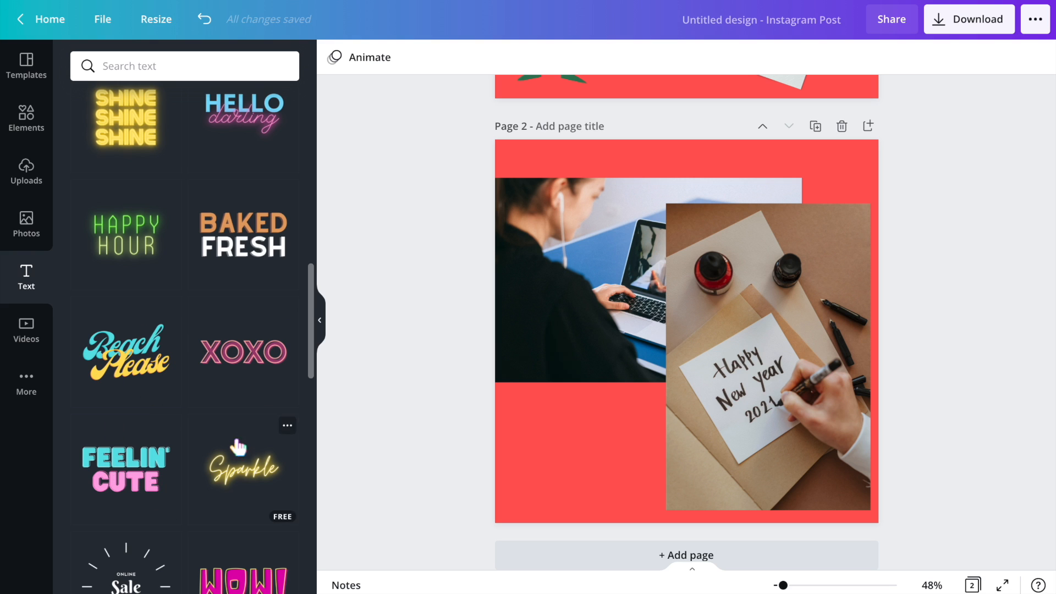
pyautogui.scroll(-4, 236, 440)
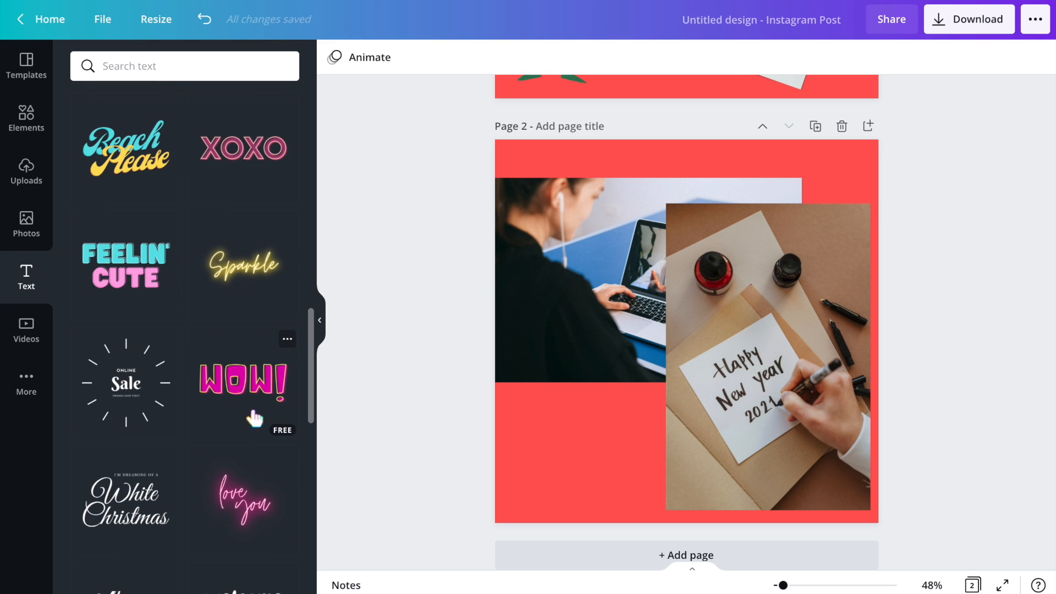
pyautogui.scroll(-5, 138, 528)
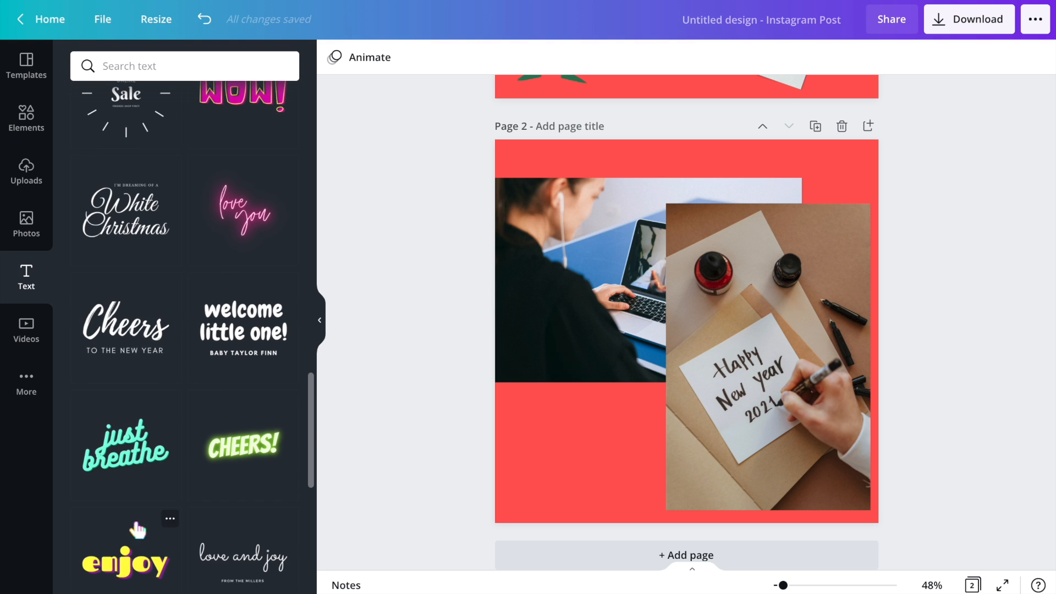
pyautogui.click(244, 339)
pyautogui.moveTo(673, 330); pyautogui.dragTo(621, 427)
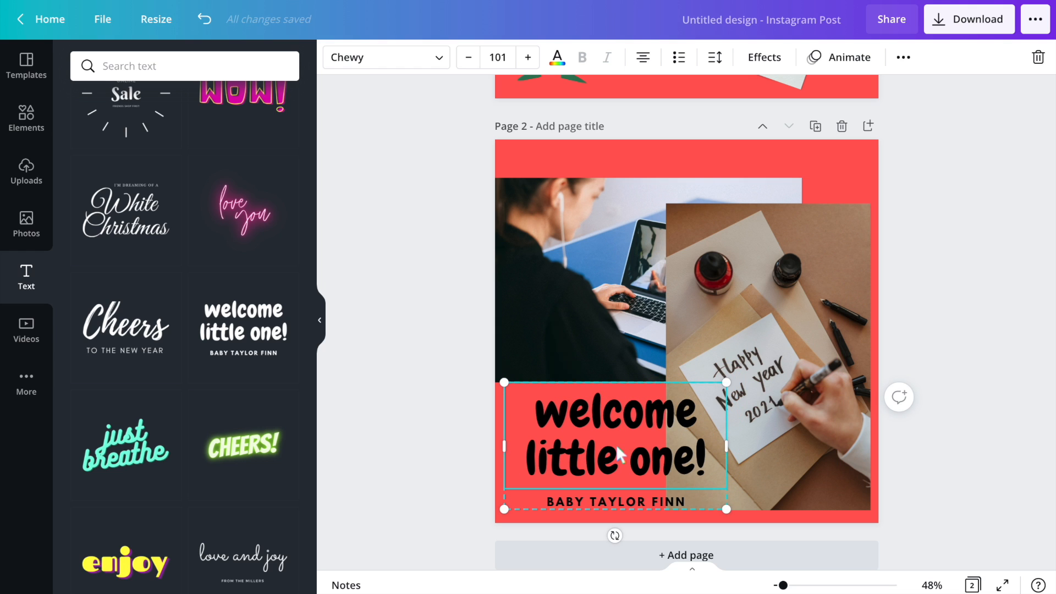
# - Replace the combination's heading with 'Sale Sale Sale'
pyautogui.doubleClick(620, 454)
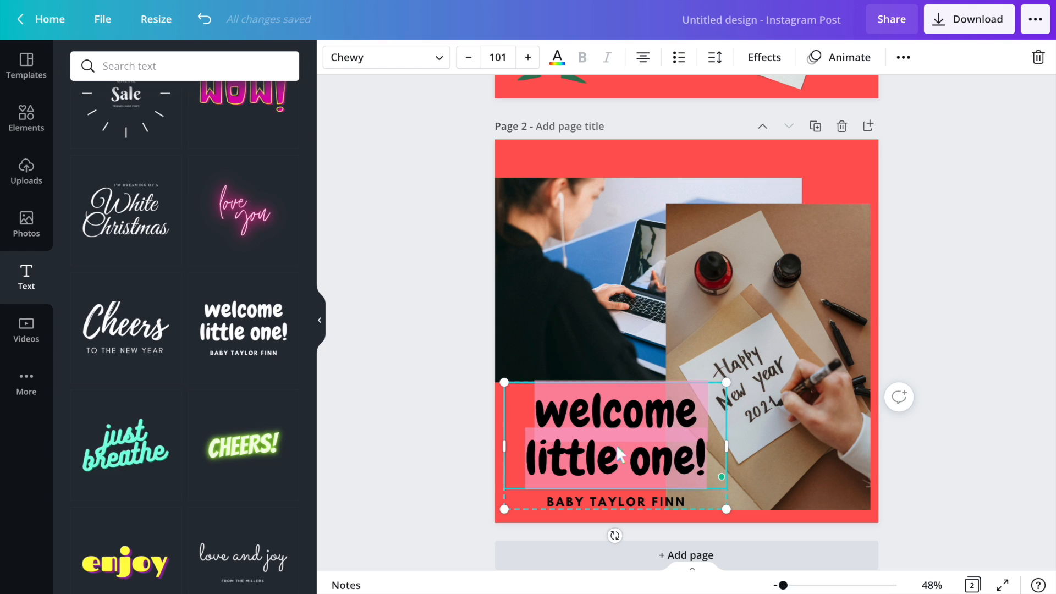
pyautogui.write('Sale SAle Sa')
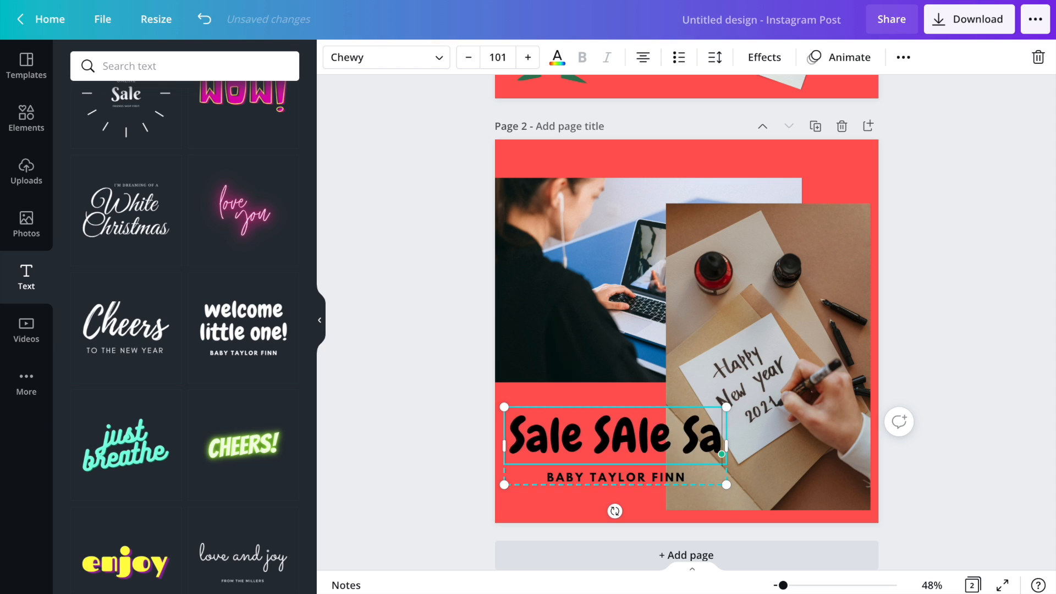
pyautogui.write('le')
pyautogui.press('BackSpace')
pyautogui.write('a')
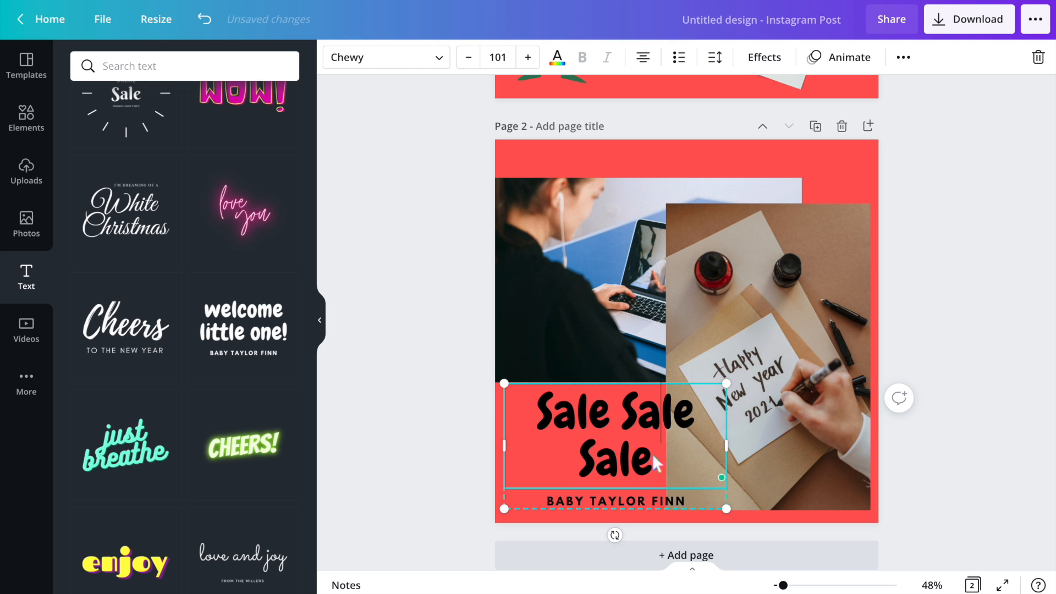
# - Change the subtitle to 'BATHING SUITS!' and move the text combination up over the photos near the page centre
pyautogui.doubleClick(618, 497)
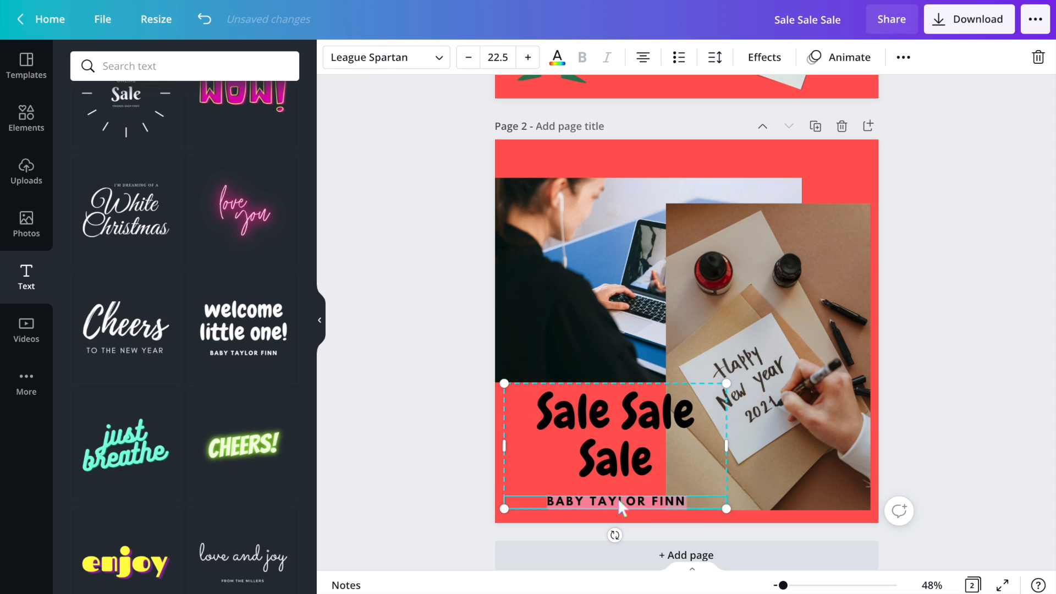
pyautogui.write('BATHO')
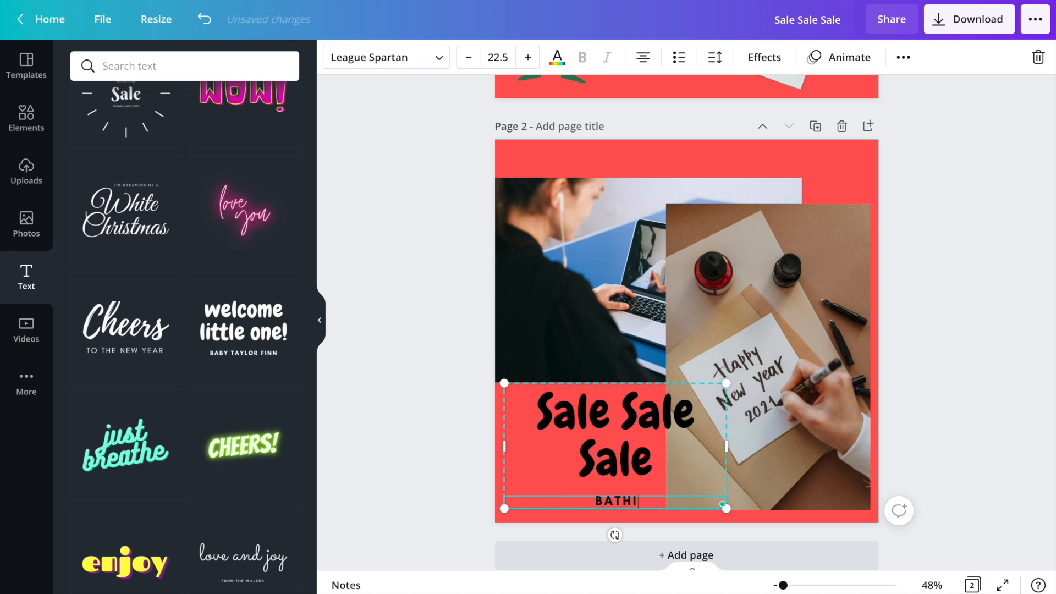
pyautogui.write('NG SUITS!')
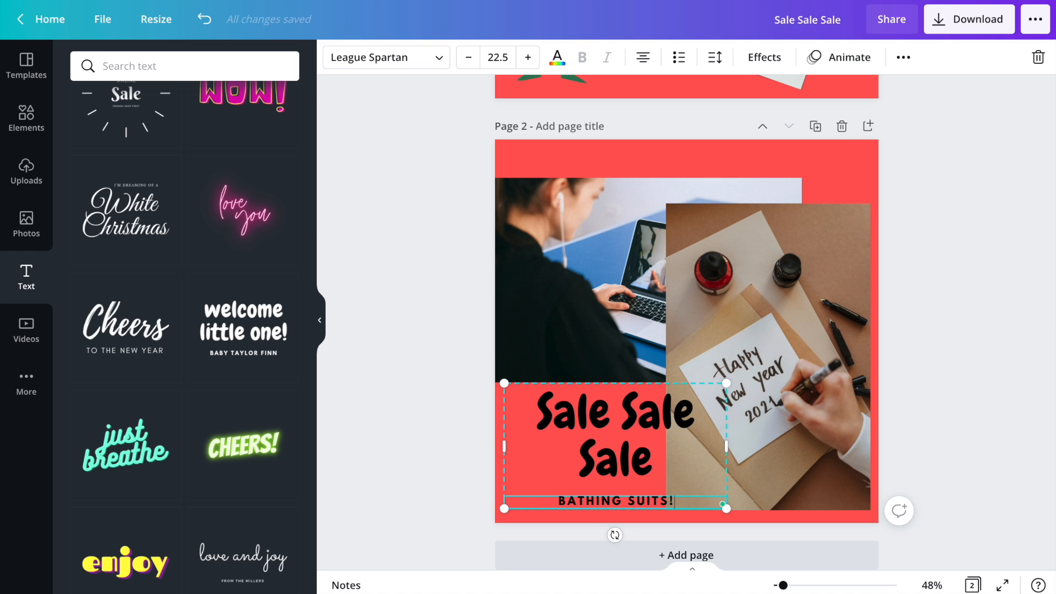
pyautogui.moveTo(651, 443); pyautogui.dragTo(733, 262)
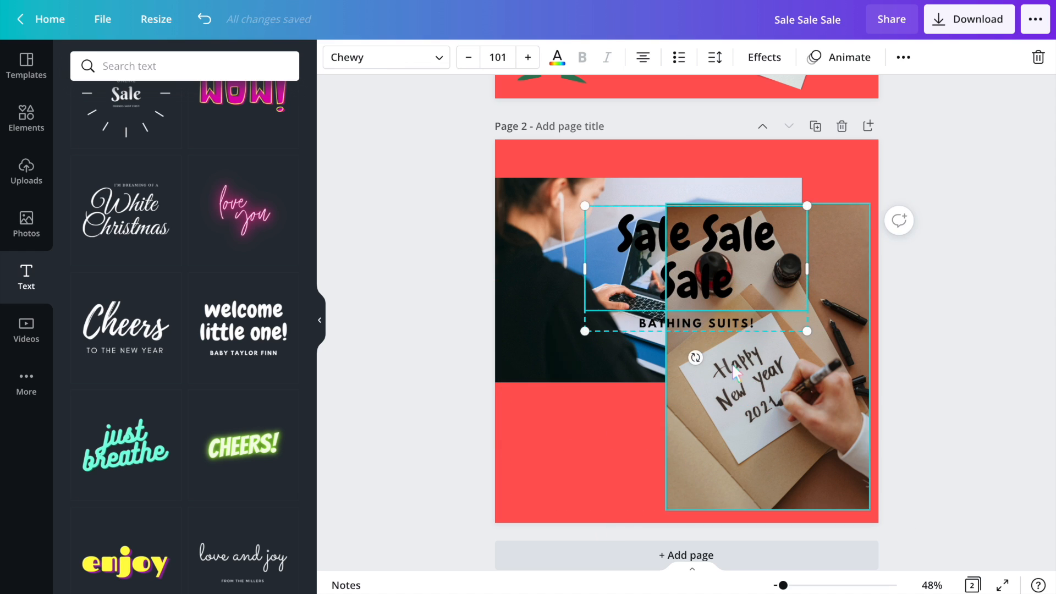
pyautogui.click(775, 391)
# - Add the name-and-'Acting Director' text combination to the lower left of the second page
pyautogui.scroll(-5, 171, 448)
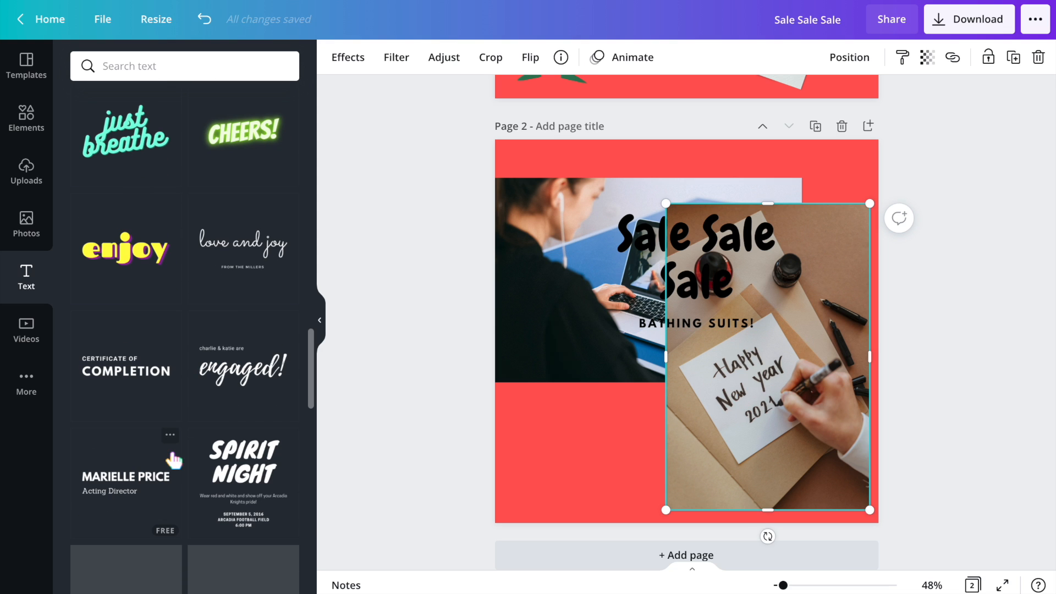
pyautogui.scroll(-4, 180, 270)
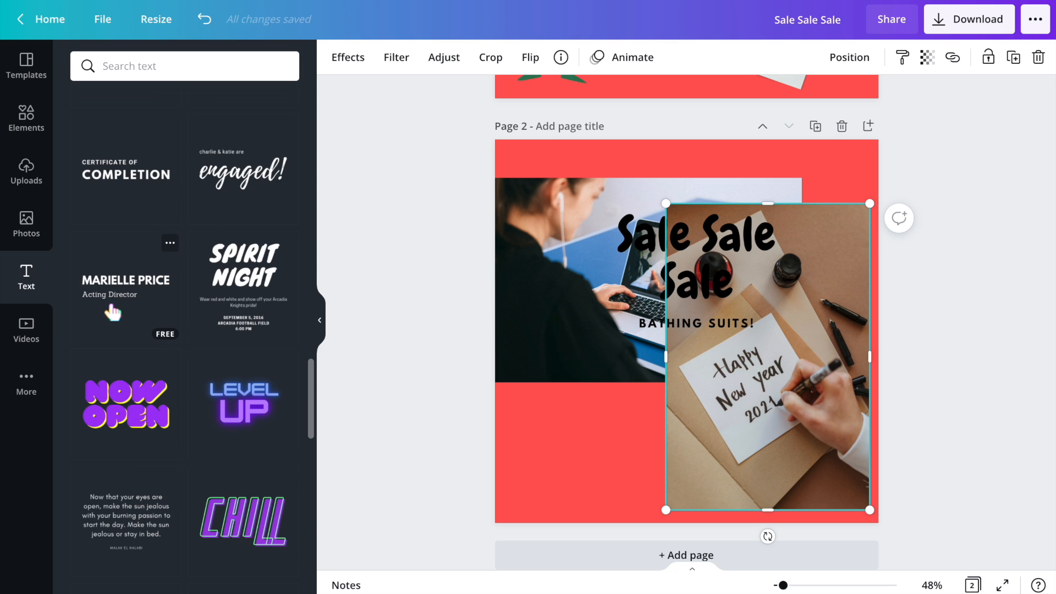
pyautogui.click(139, 283)
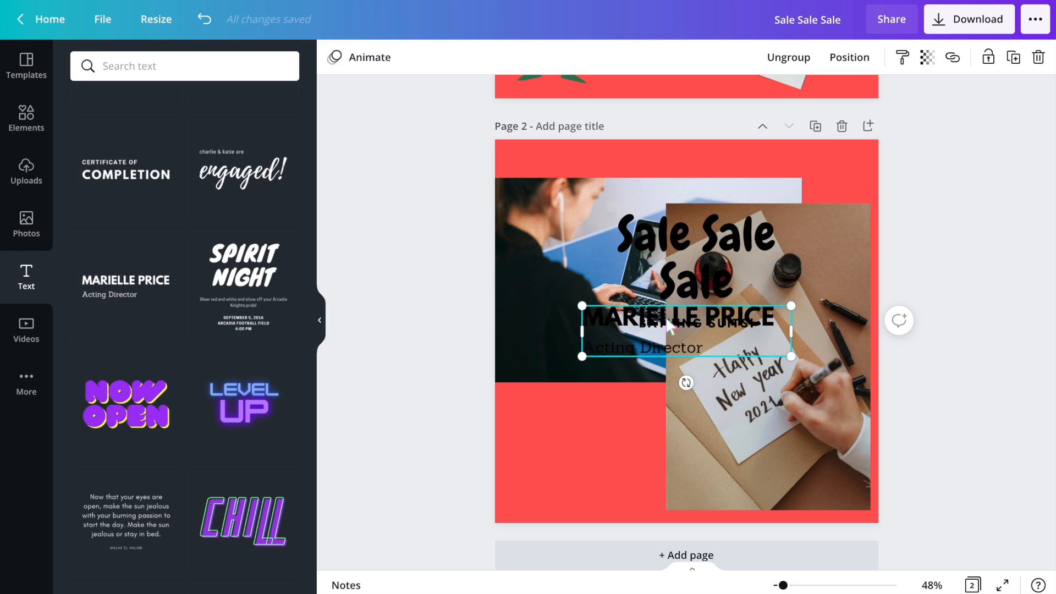
pyautogui.moveTo(660, 309); pyautogui.dragTo(599, 458)
# - Delete the 'Sale Sale Sale' heading
pyautogui.click(687, 291)
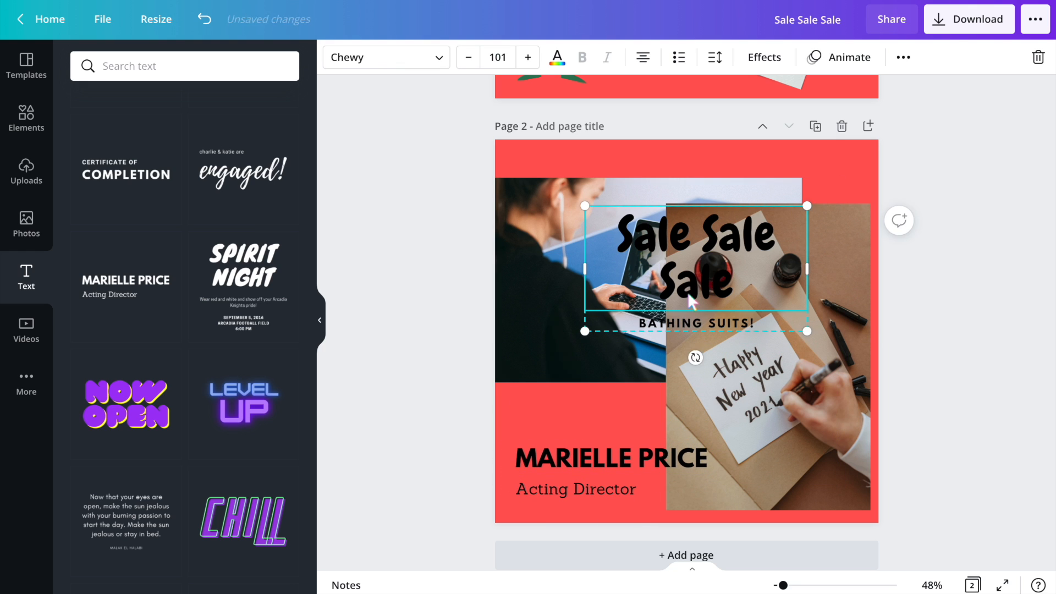
pyautogui.press('Delete')
# - Browse the remaining text combinations in the text library
pyautogui.scroll(-4, 165, 410)
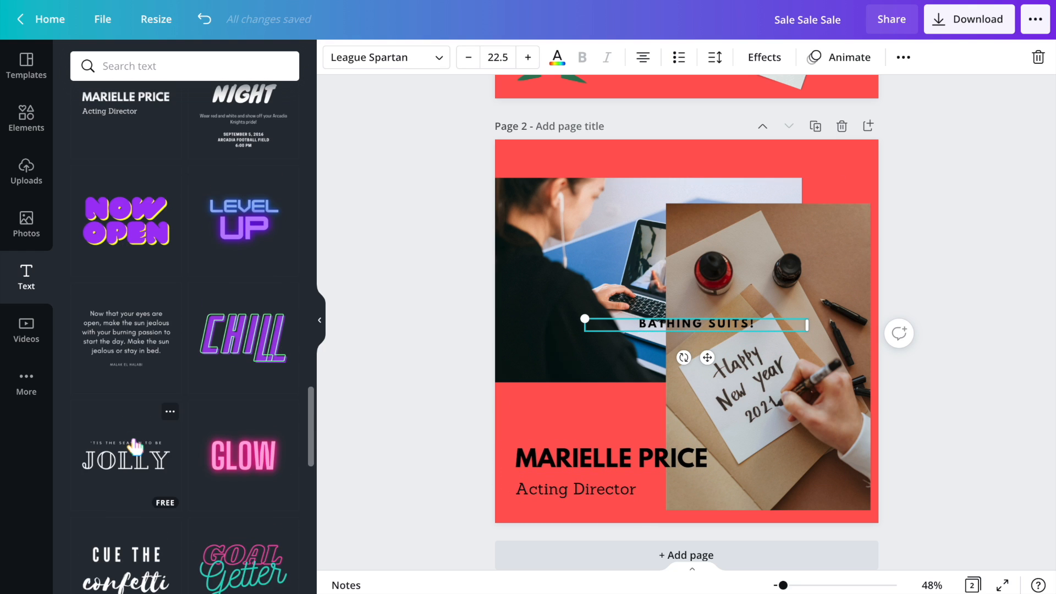
pyautogui.scroll(-2, 200, 290)
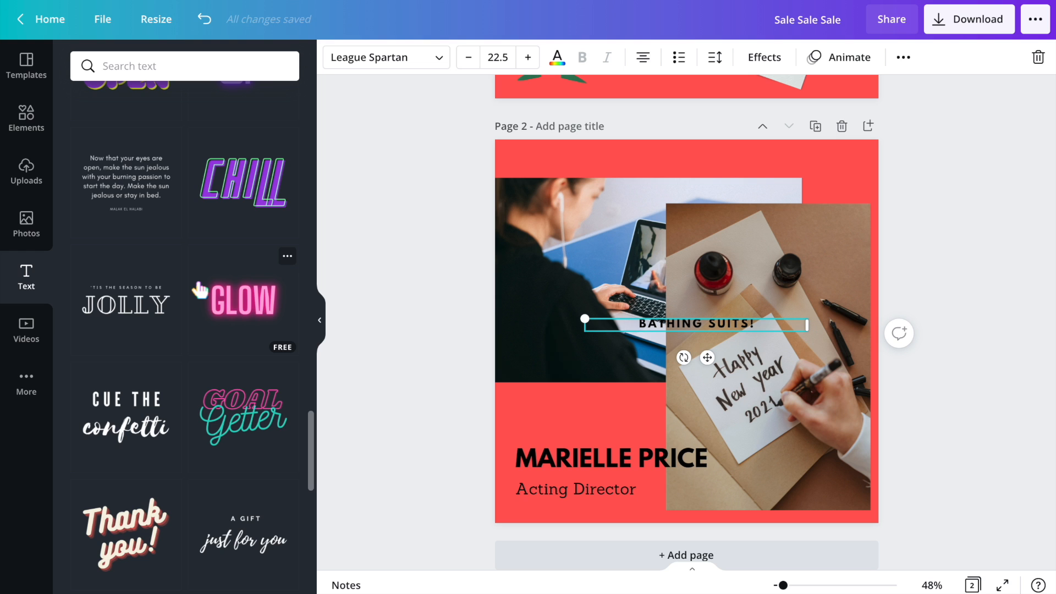
pyautogui.scroll(-4, 200, 290)
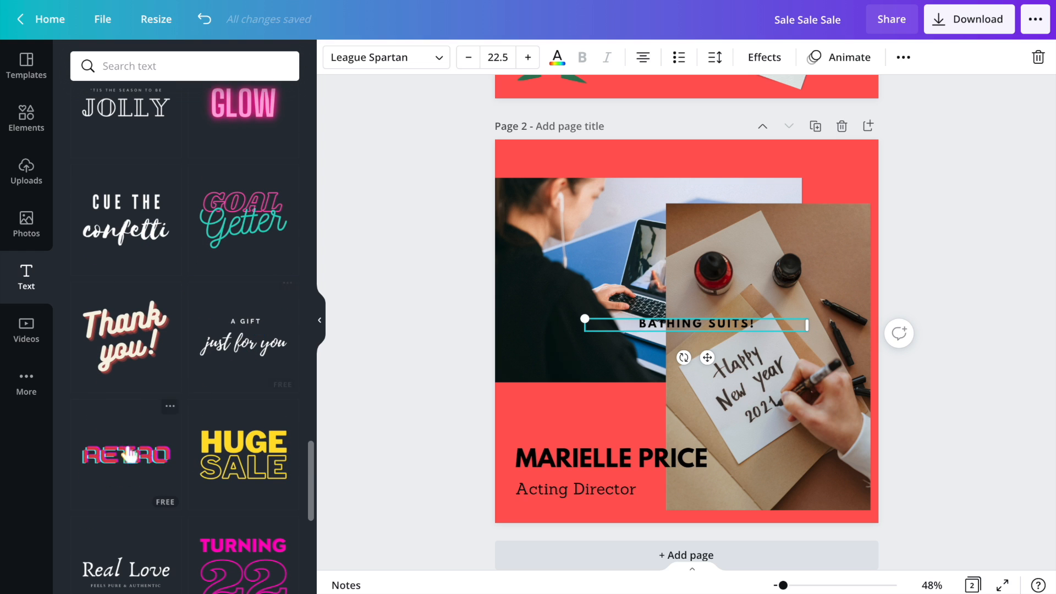
pyautogui.scroll(-4, 129, 471)
pyautogui.scroll(-5, 119, 442)
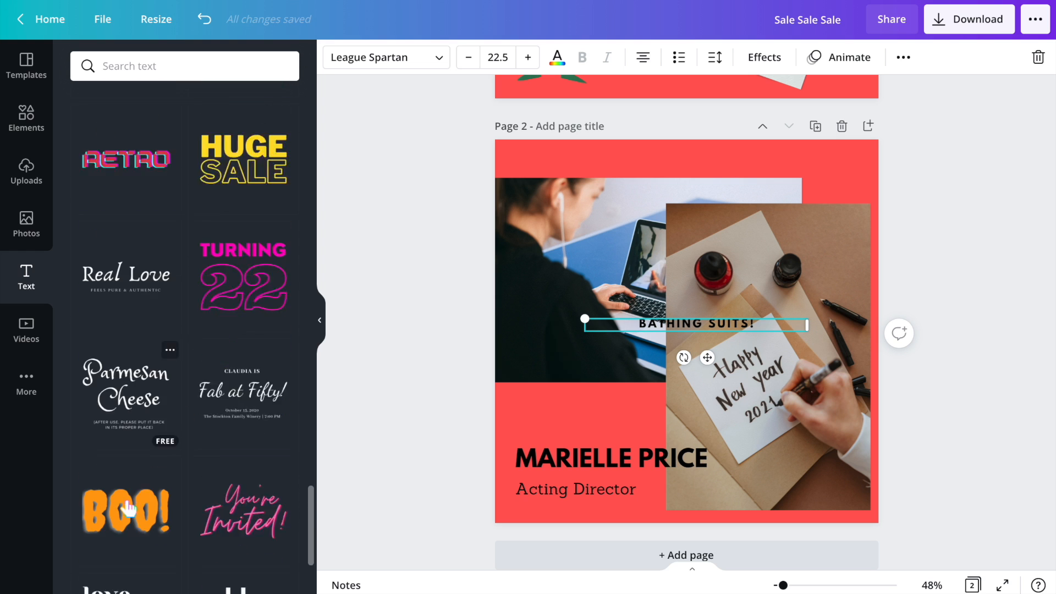
pyautogui.scroll(-4, 225, 495)
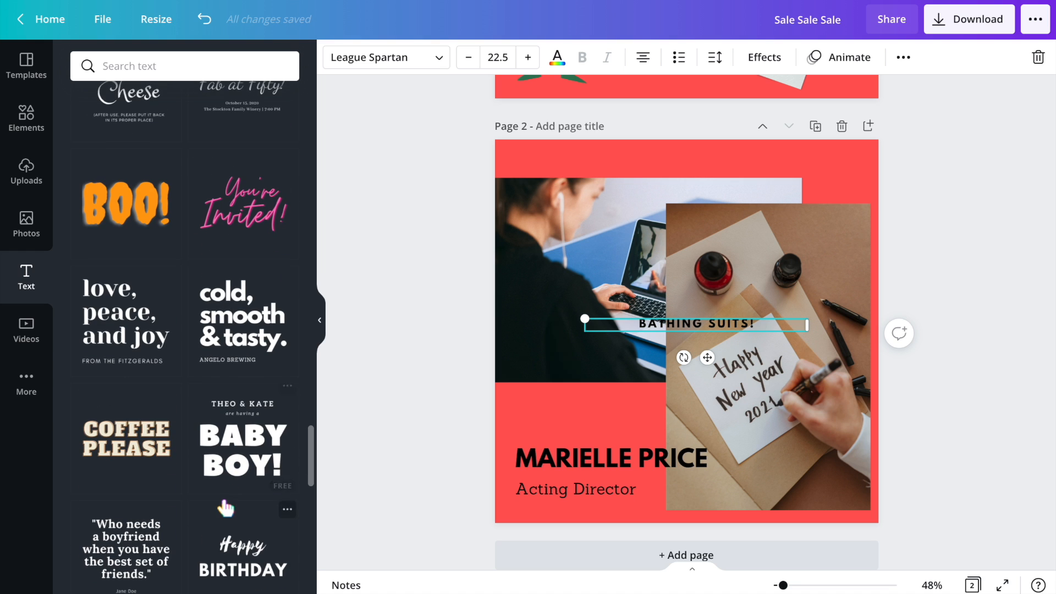
pyautogui.scroll(-6, 256, 542)
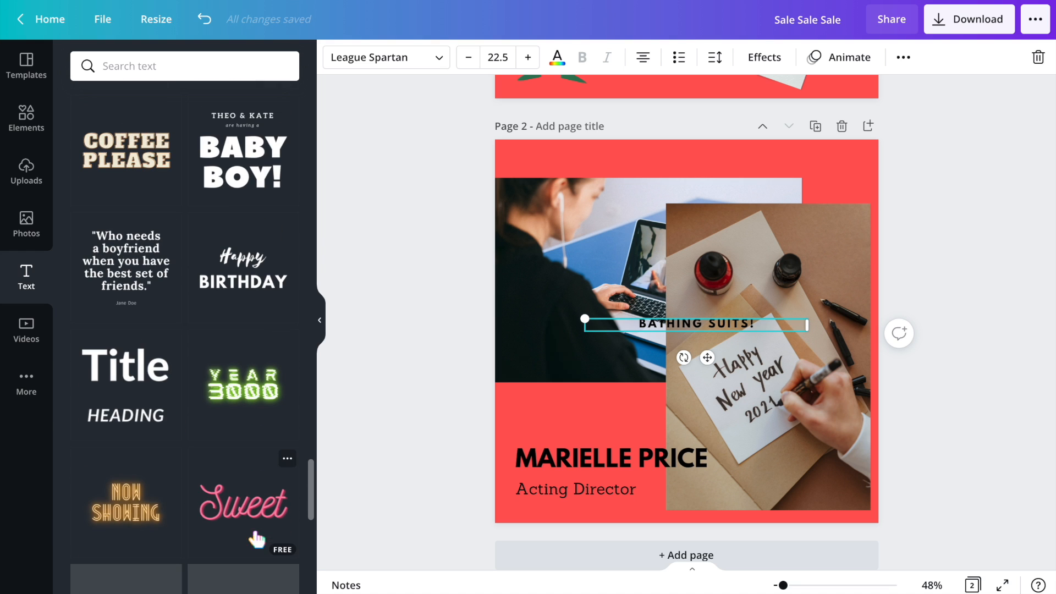
pyautogui.scroll(-6, 244, 383)
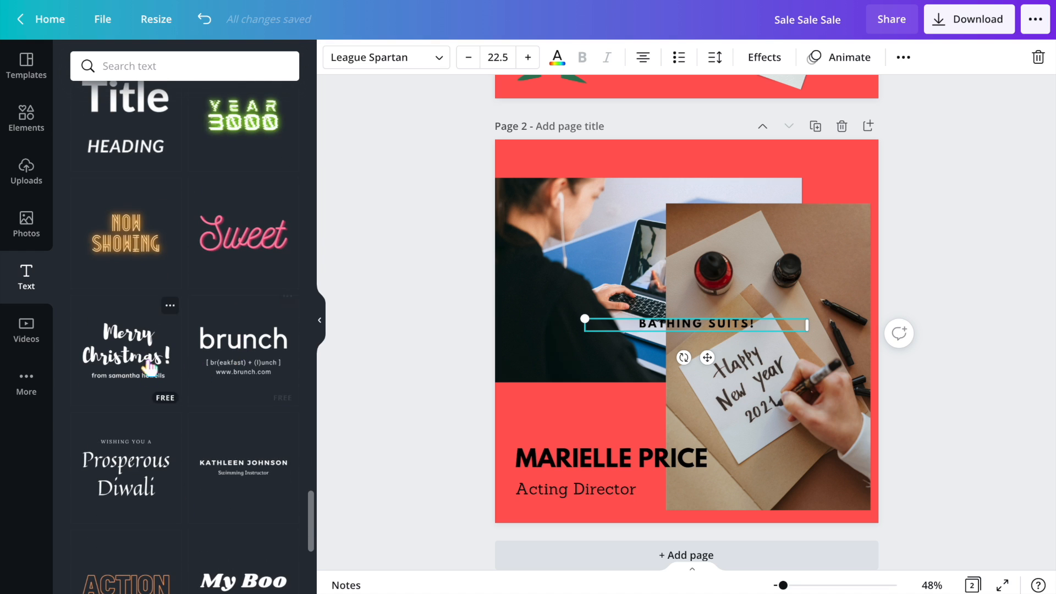
pyautogui.scroll(-6, 245, 471)
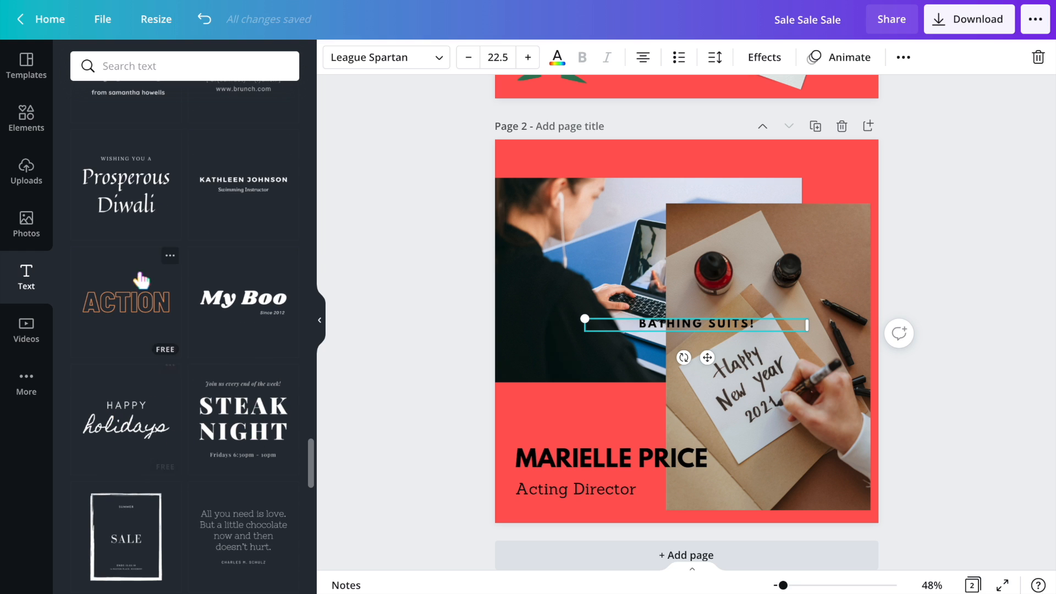
pyautogui.scroll(-6, 231, 534)
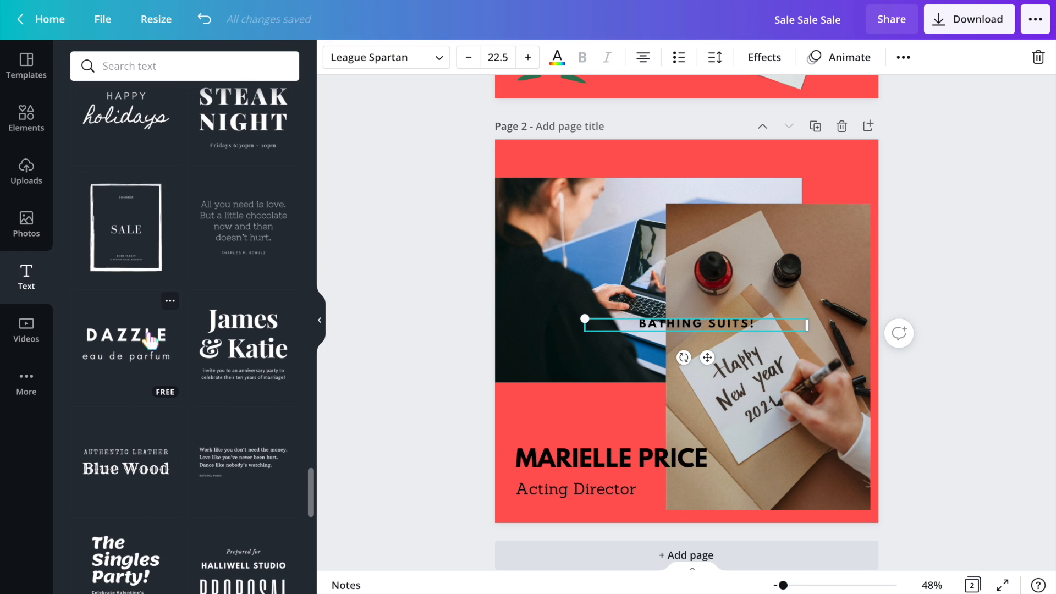
pyautogui.scroll(-5, 217, 467)
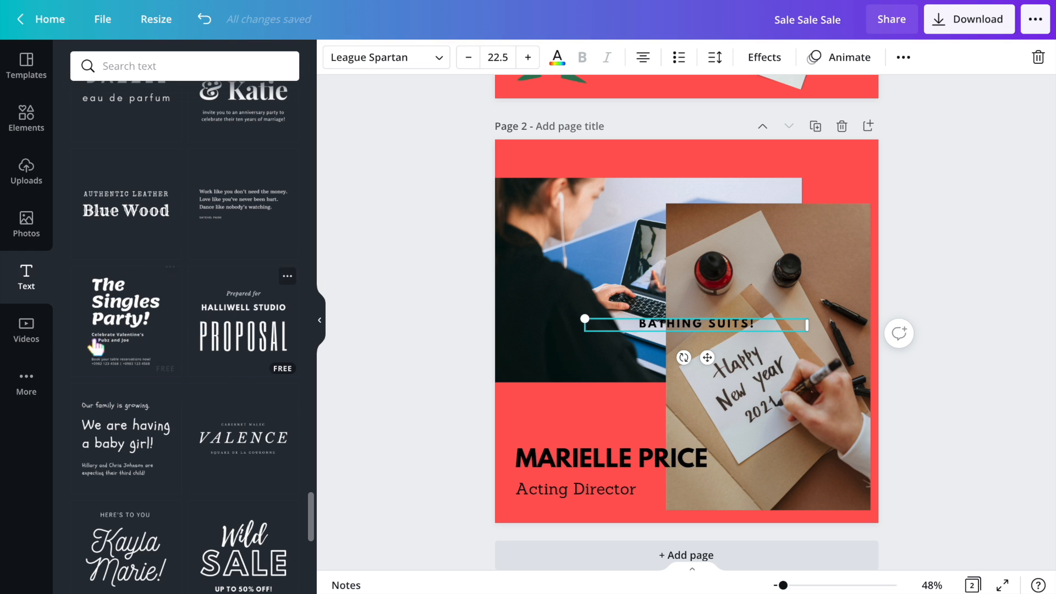
# - Open the video library and select the laptop photo on the second page
pyautogui.click(30, 323)
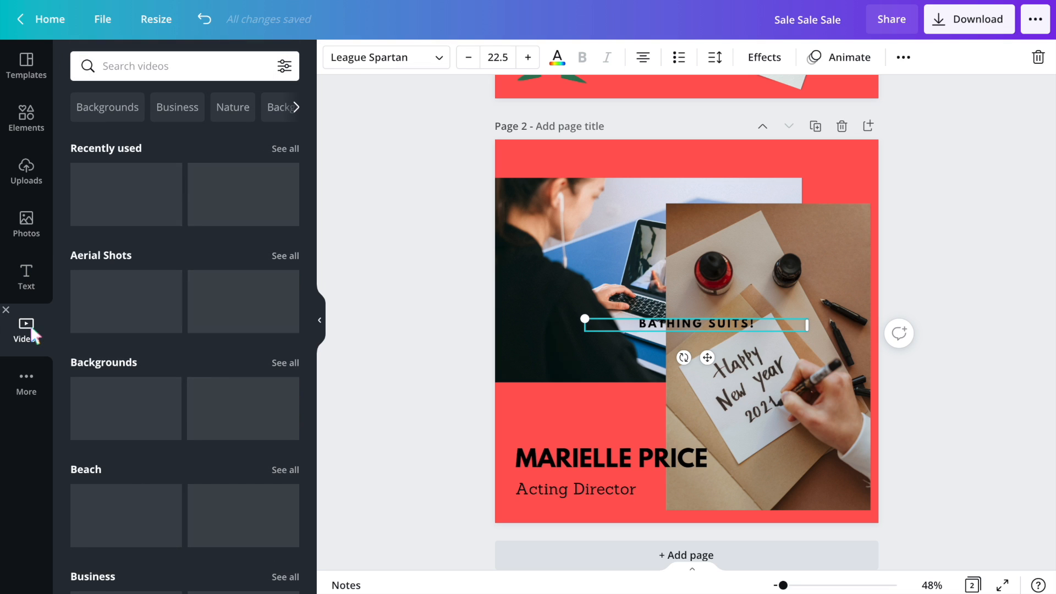
pyautogui.click(578, 255)
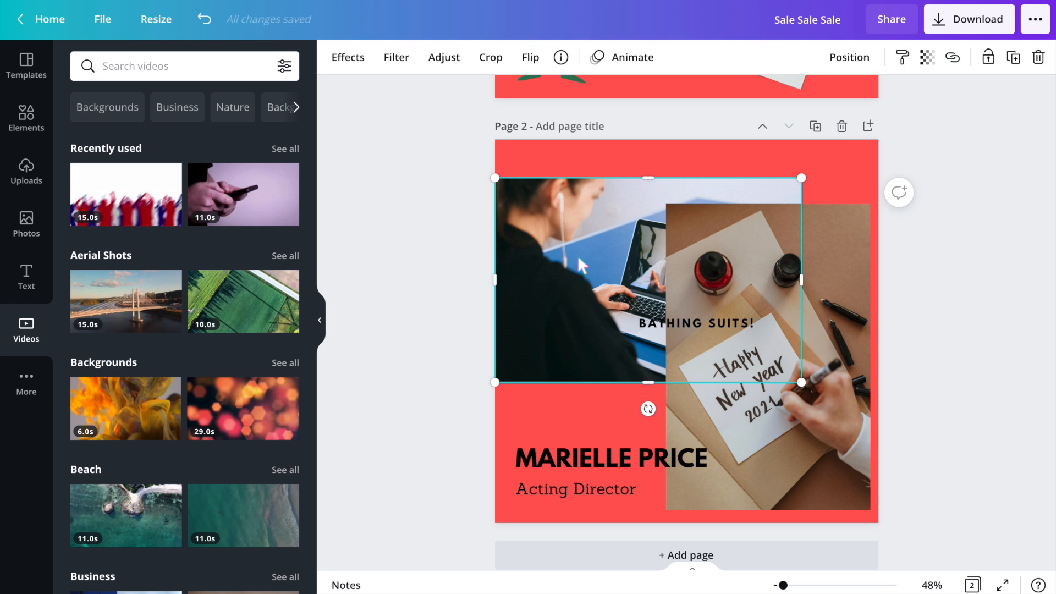
# - Delete the laptop photo, 'Bathing Suits!' text, notebook photo, name and title from the second page
pyautogui.press('Delete')
pyautogui.click(637, 322)
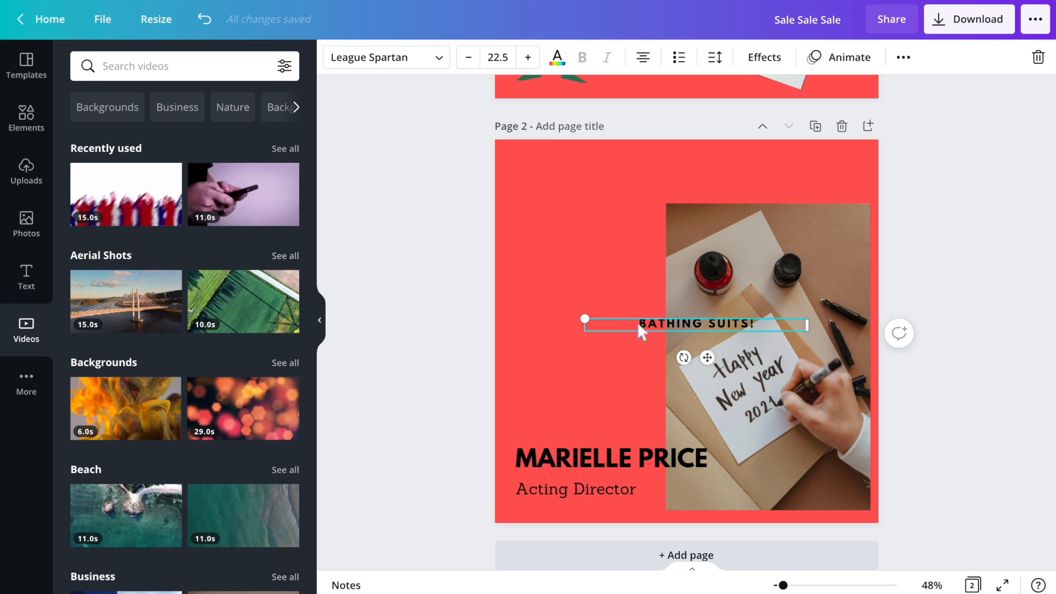
pyautogui.press('Delete')
pyautogui.click(695, 332)
pyautogui.press('Delete')
pyautogui.click(607, 483)
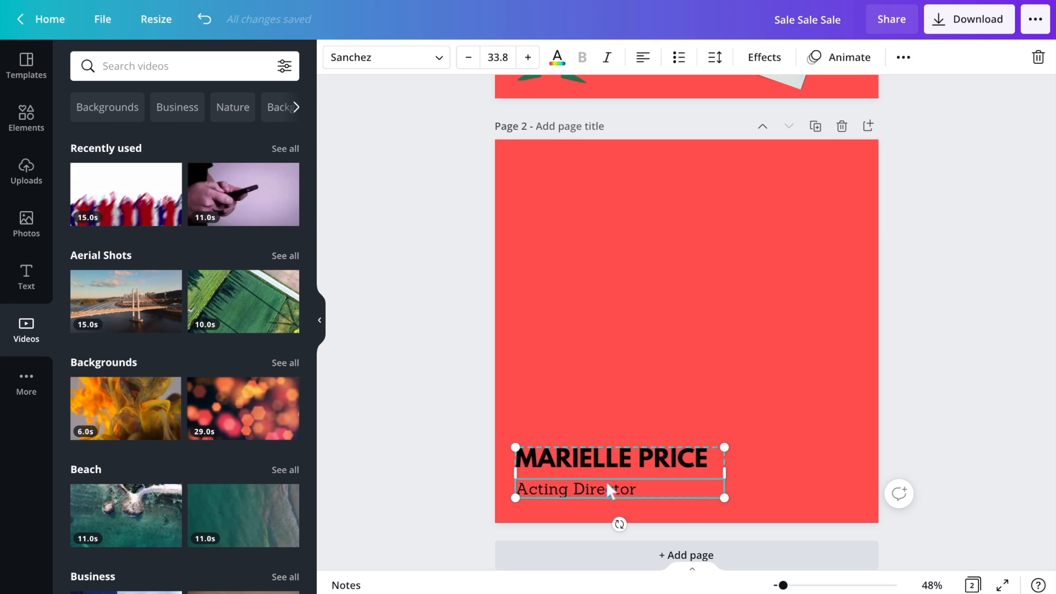
pyautogui.press('Delete')
pyautogui.click(609, 459)
pyautogui.press('Delete')
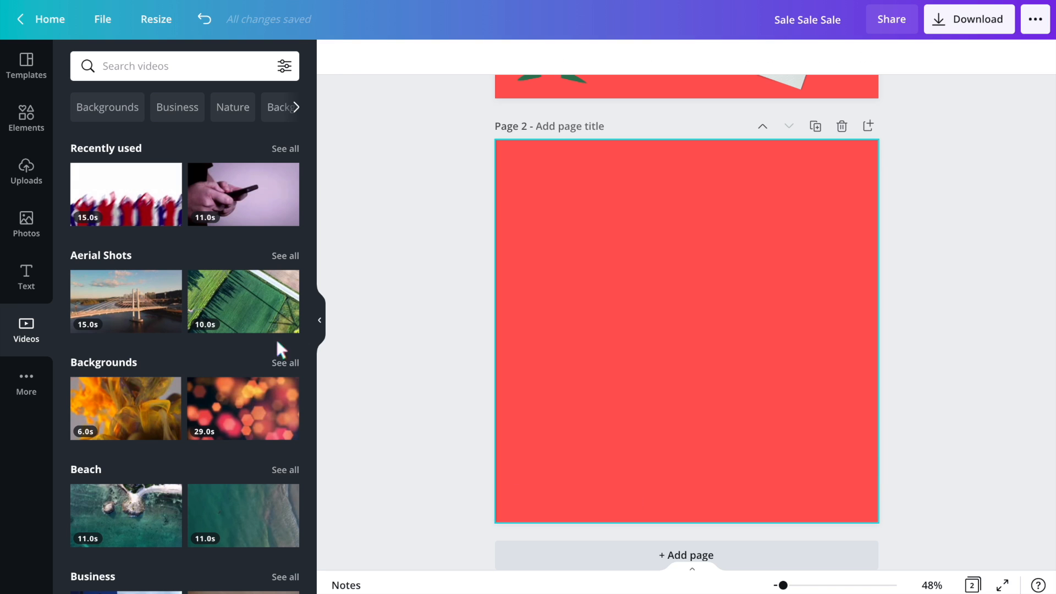
# - Browse the video library categories and view all recently used videos
pyautogui.scroll(-10, 113, 321)
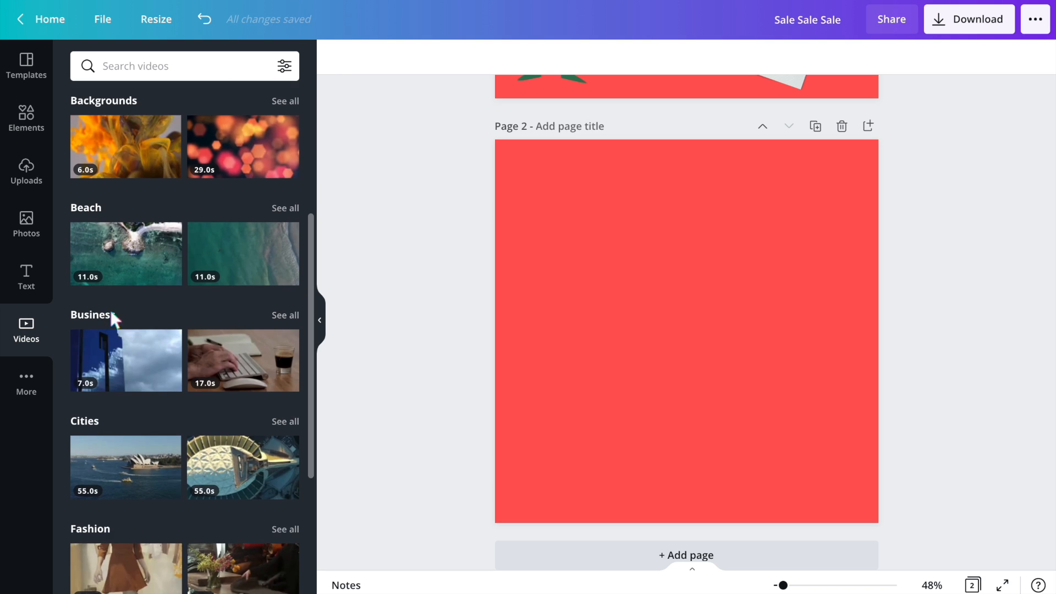
pyautogui.scroll(-5, 207, 352)
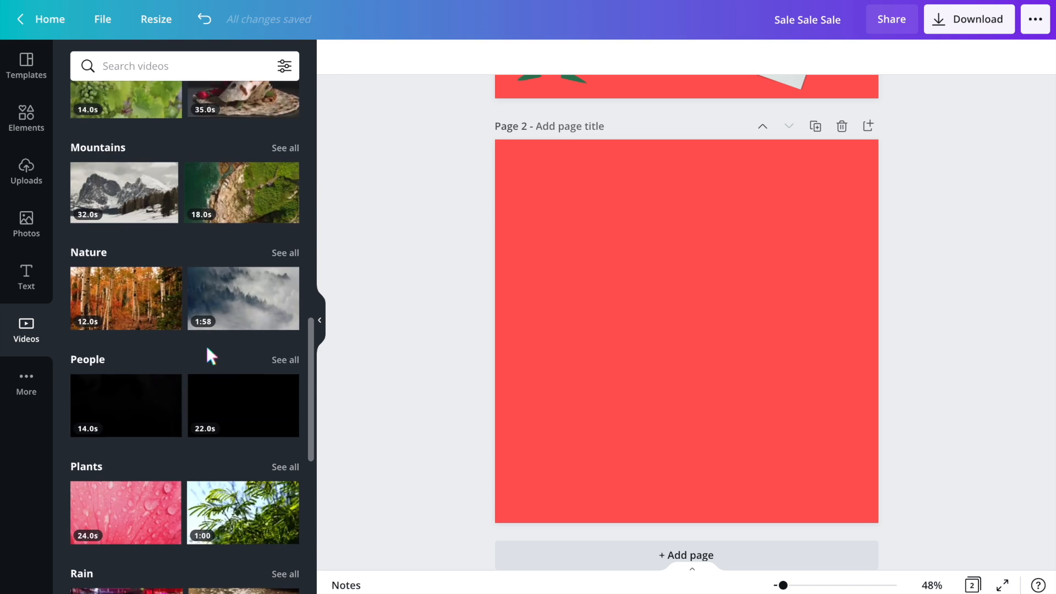
pyautogui.scroll(15, 208, 352)
pyautogui.scroll(-1, 151, 328)
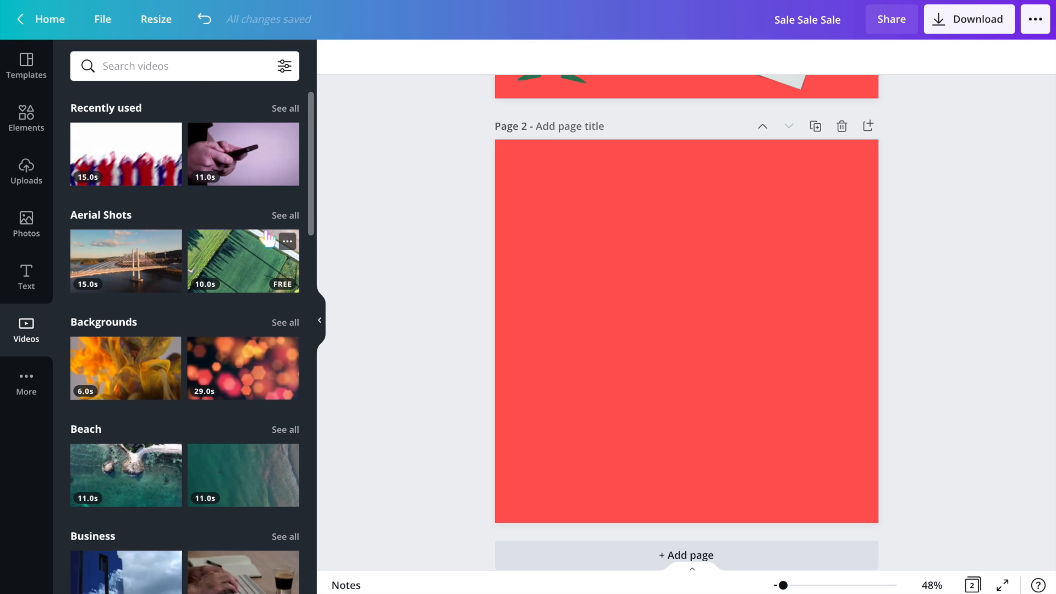
pyautogui.click(284, 109)
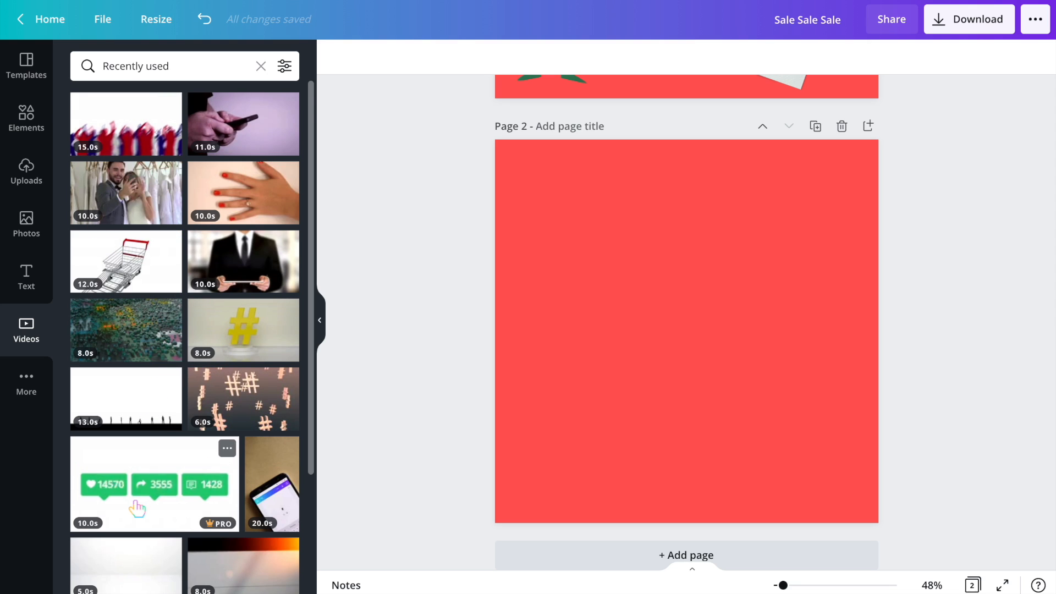
pyautogui.scroll(-2, 137, 509)
pyautogui.scroll(2, 135, 317)
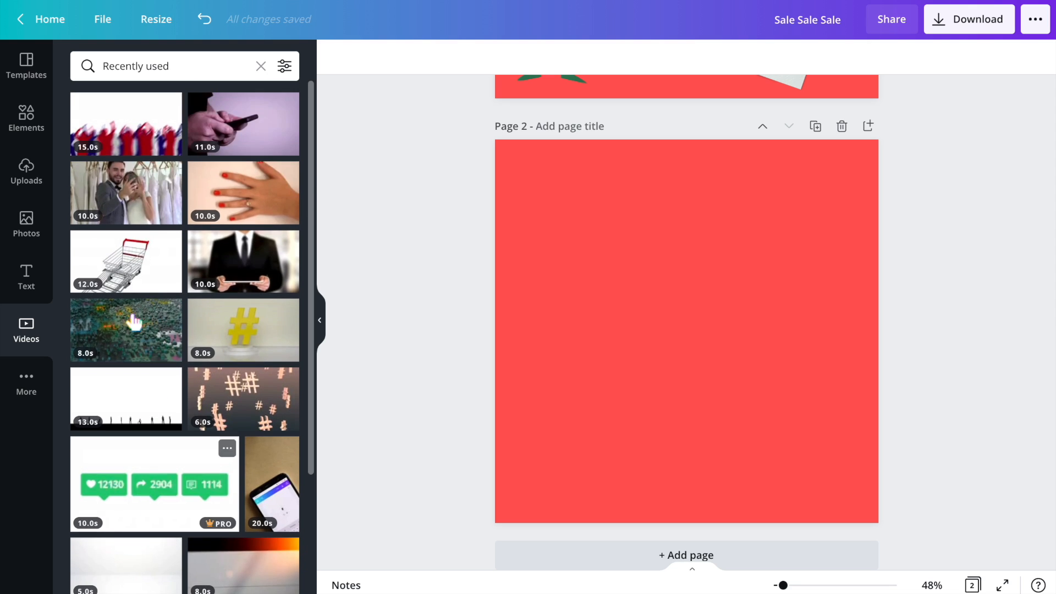
pyautogui.click(262, 66)
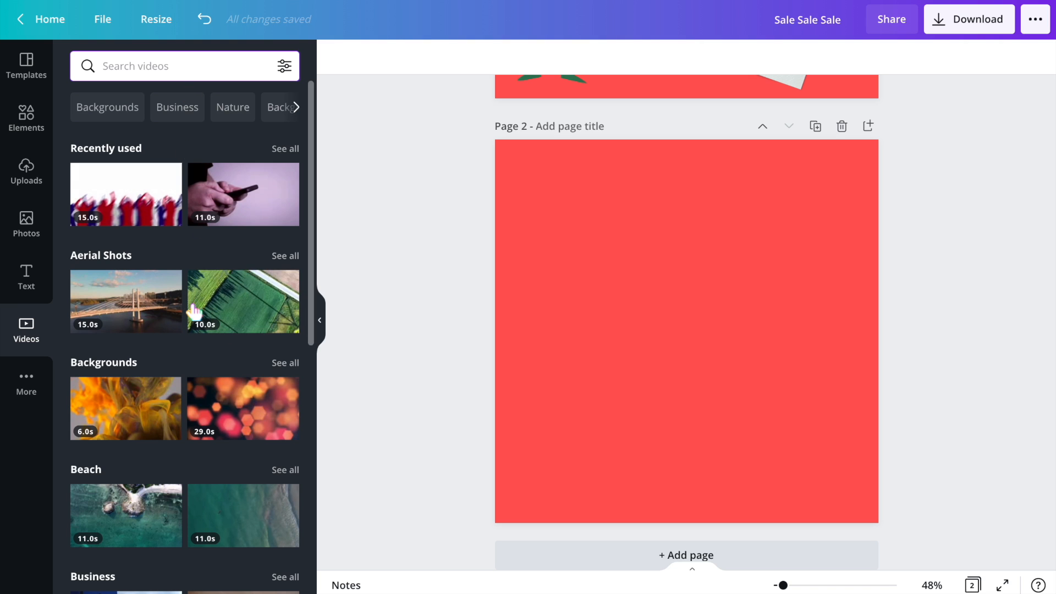
# - Search the video library for dancing
pyautogui.scroll(-7, 193, 308)
pyautogui.scroll(-1, 194, 308)
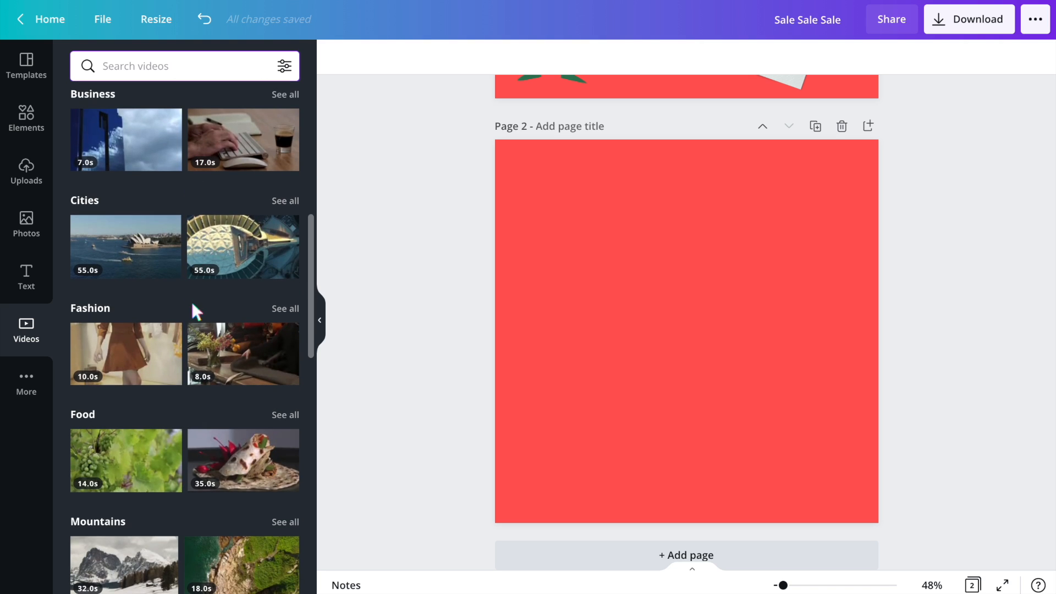
pyautogui.scroll(-4, 153, 413)
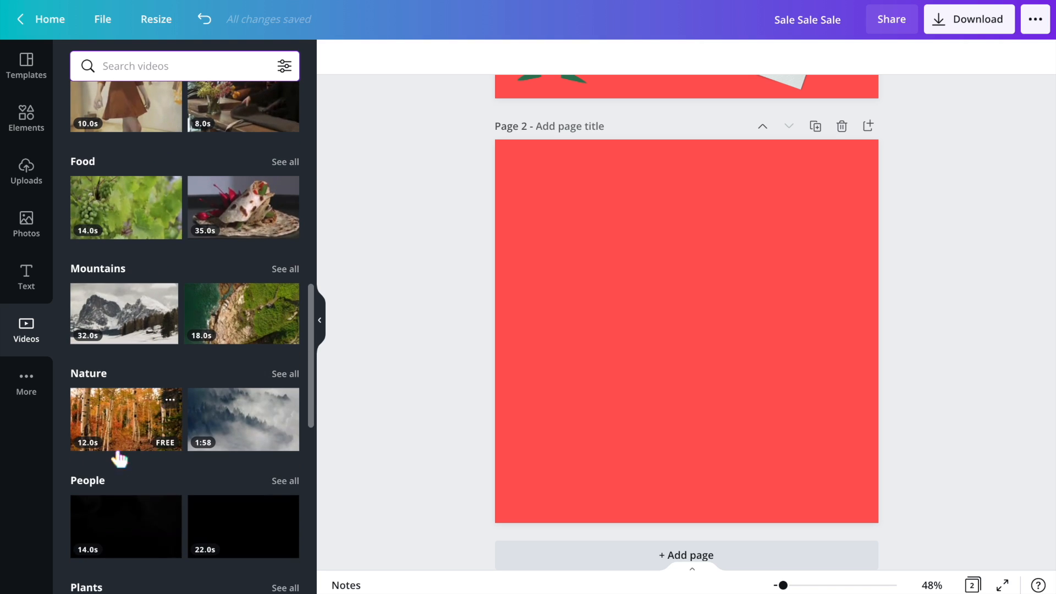
pyautogui.scroll(-2, 125, 461)
pyautogui.moveTo(141, 431)
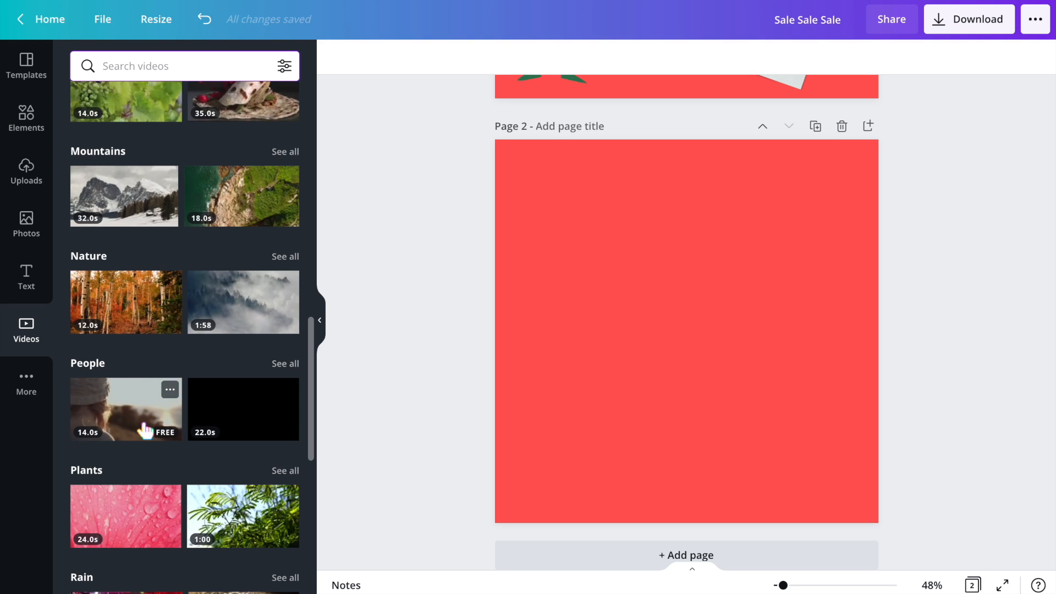
pyautogui.scroll(-3, 144, 430)
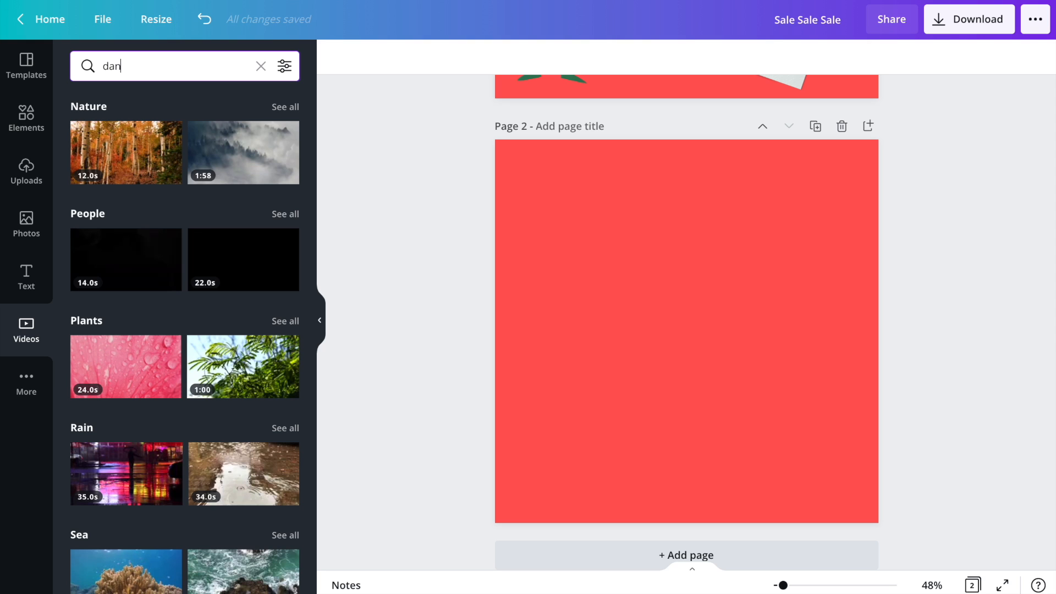
pyautogui.press('Return')
pyautogui.scroll(-1, 236, 264)
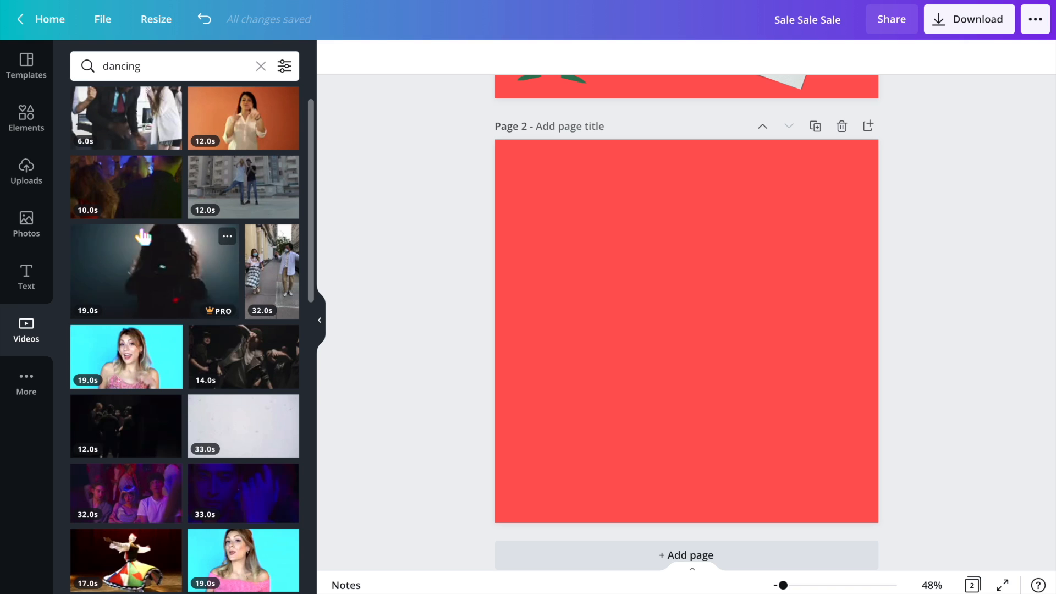
# - Filter the dancing results to free videos and add the couple dancing video to the second page
pyautogui.click(285, 67)
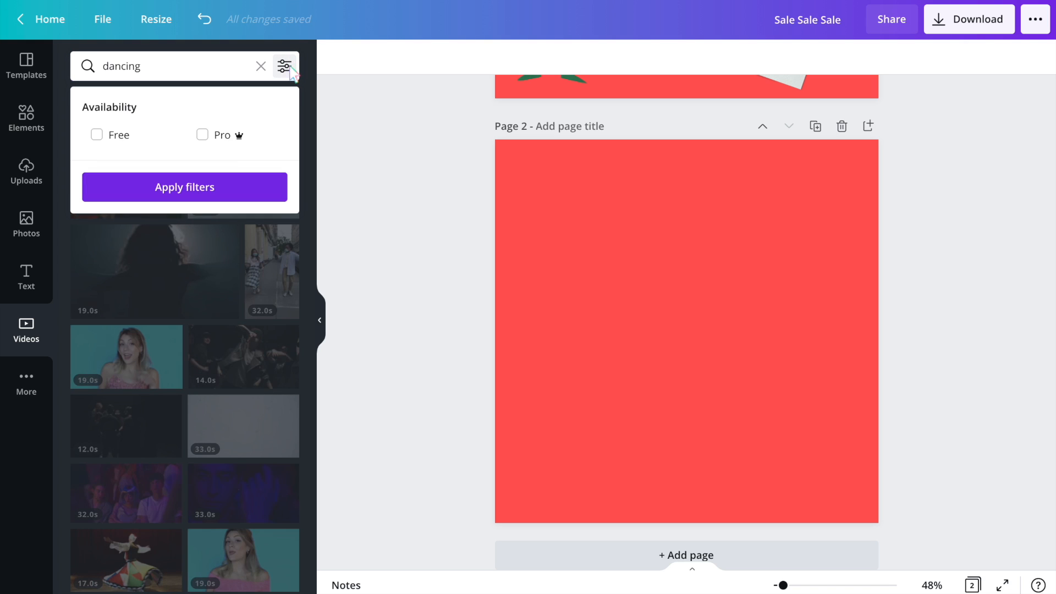
pyautogui.click(132, 142)
pyautogui.click(136, 189)
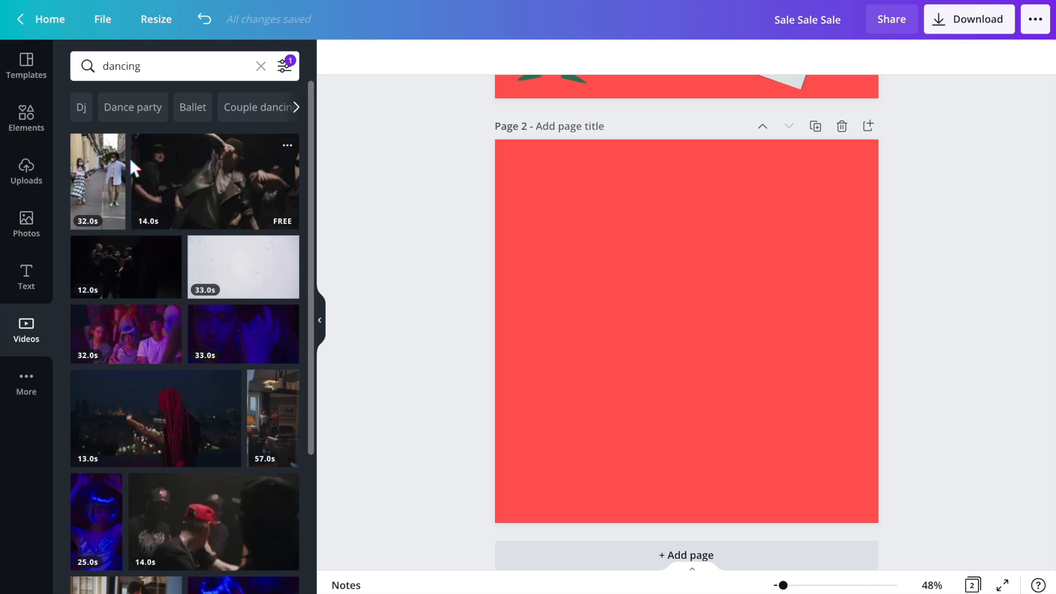
pyautogui.click(91, 202)
pyautogui.moveTo(694, 330); pyautogui.dragTo(764, 319)
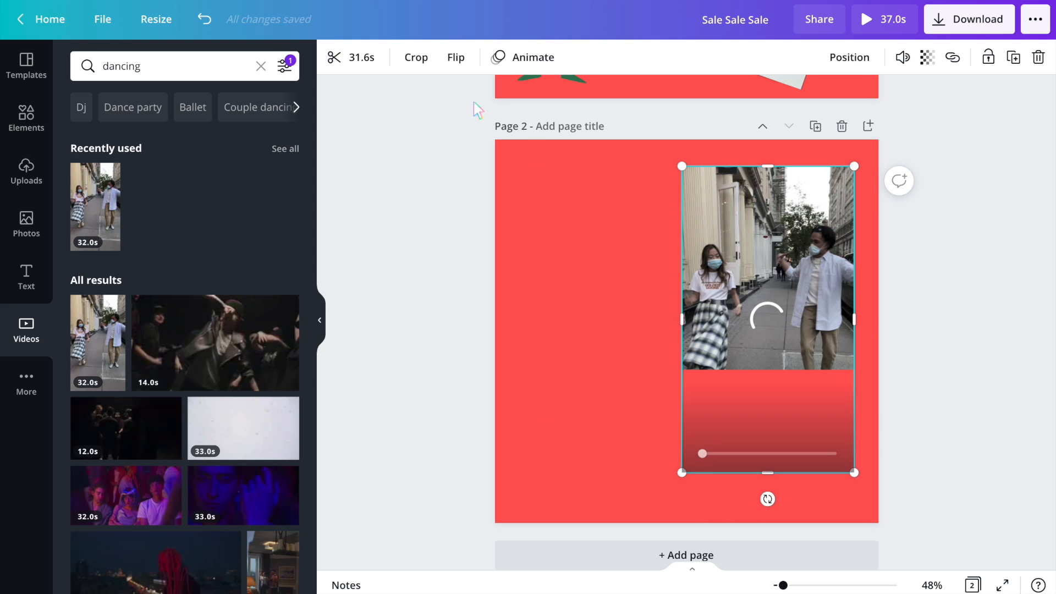
# - Crop the dancing video to its upper half and nudge it into place
pyautogui.click(416, 59)
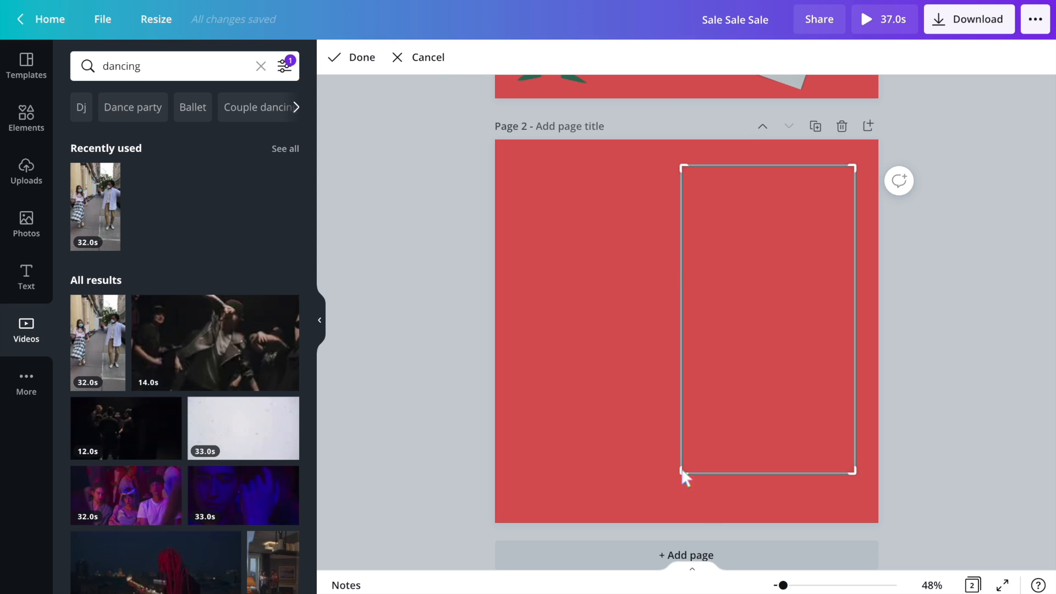
pyautogui.moveTo(682, 470); pyautogui.dragTo(680, 340)
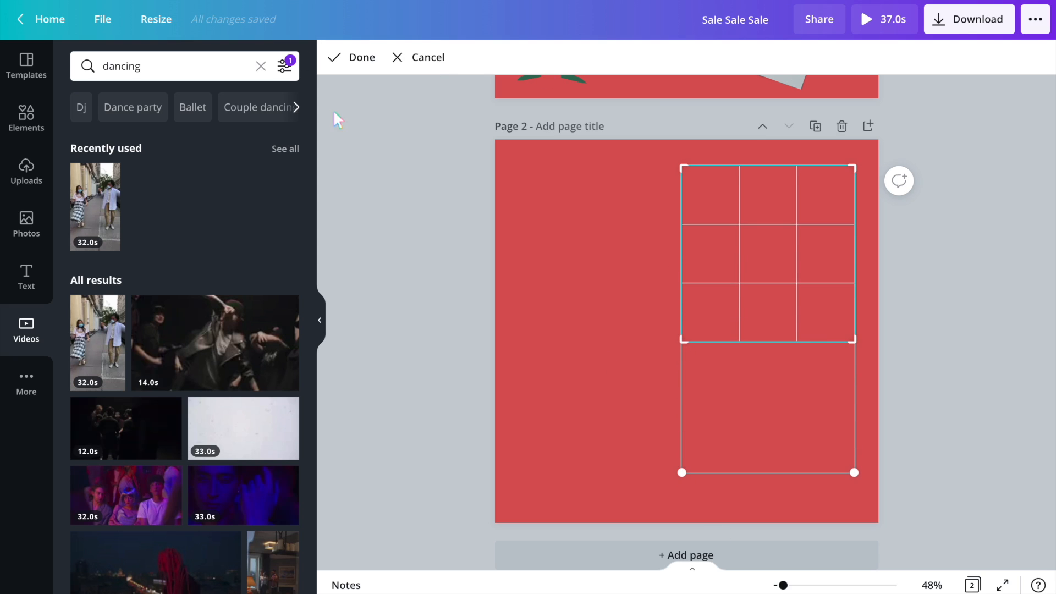
pyautogui.click(355, 59)
pyautogui.moveTo(806, 324)
pyautogui.mouseDown()
pyautogui.moveTo(806, 366)
pyautogui.moveTo(809, 316)
pyautogui.mouseUp()
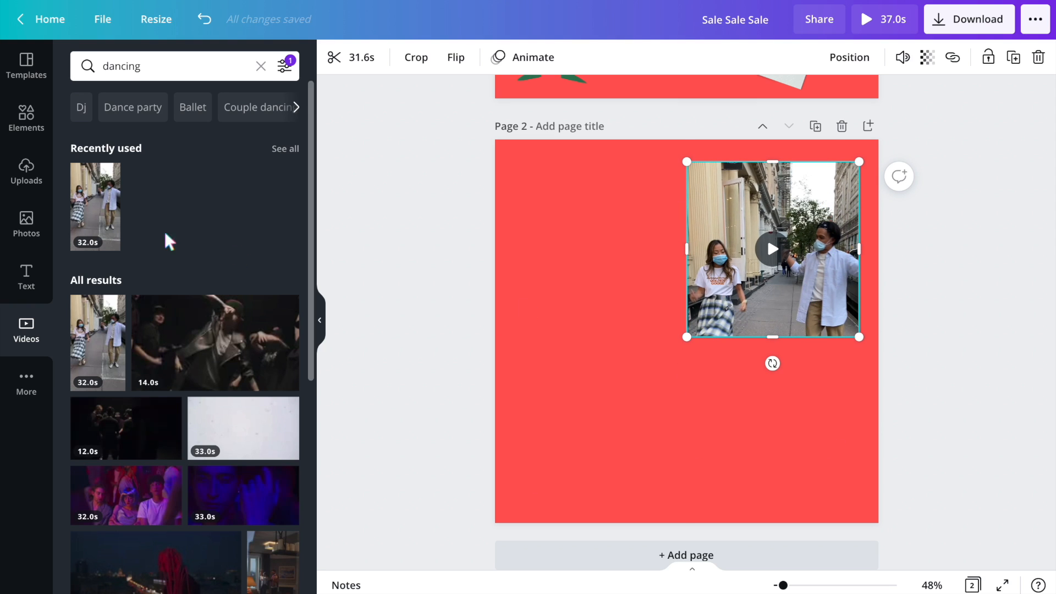
# - Browse the remaining dancing videos and the list of apps and integrations
pyautogui.scroll(-4, 165, 325)
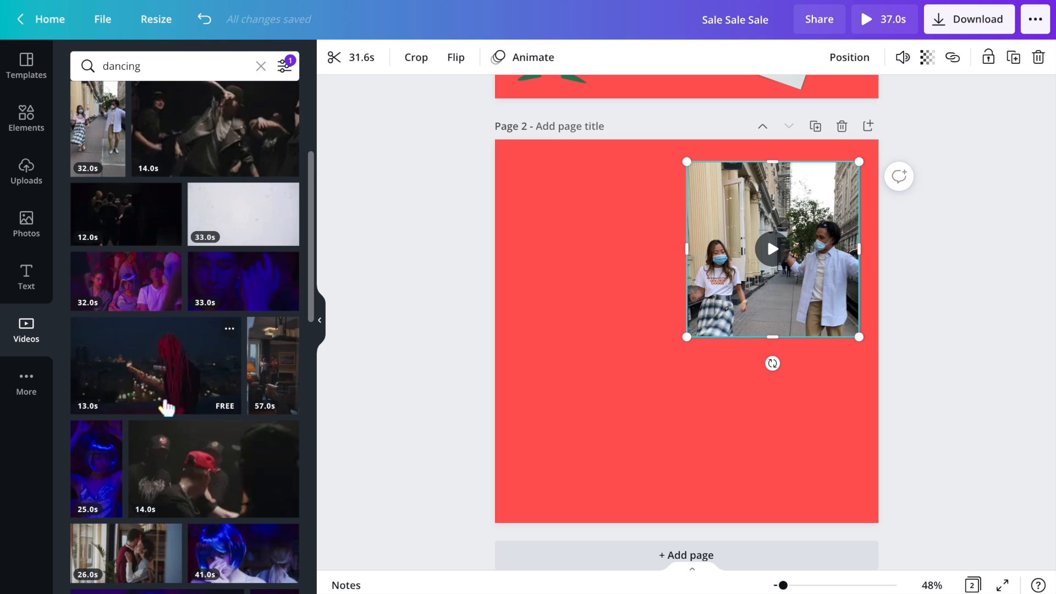
pyautogui.scroll(-10, 165, 407)
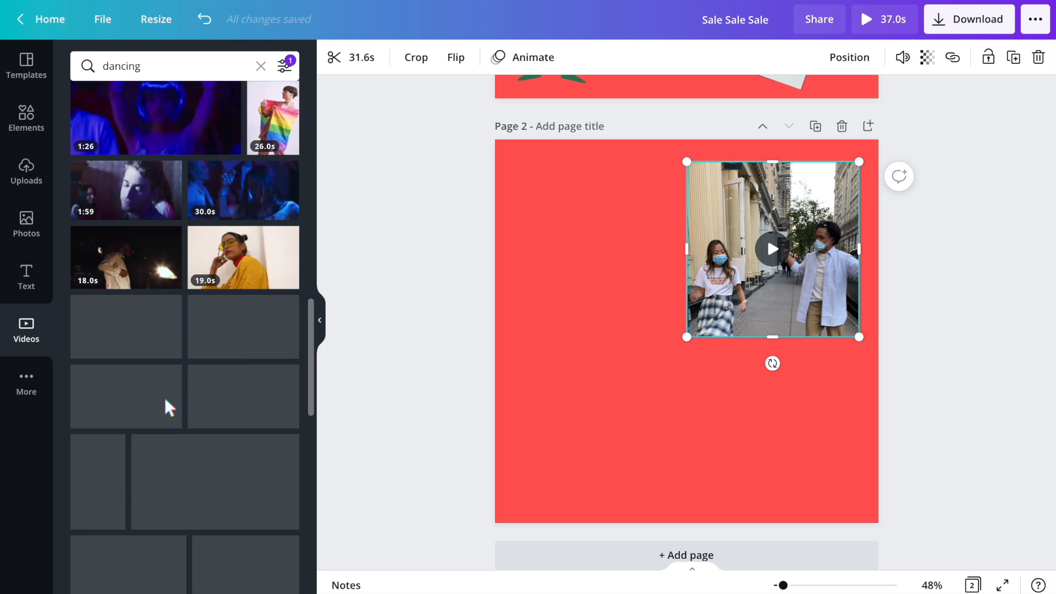
pyautogui.scroll(-3, 166, 406)
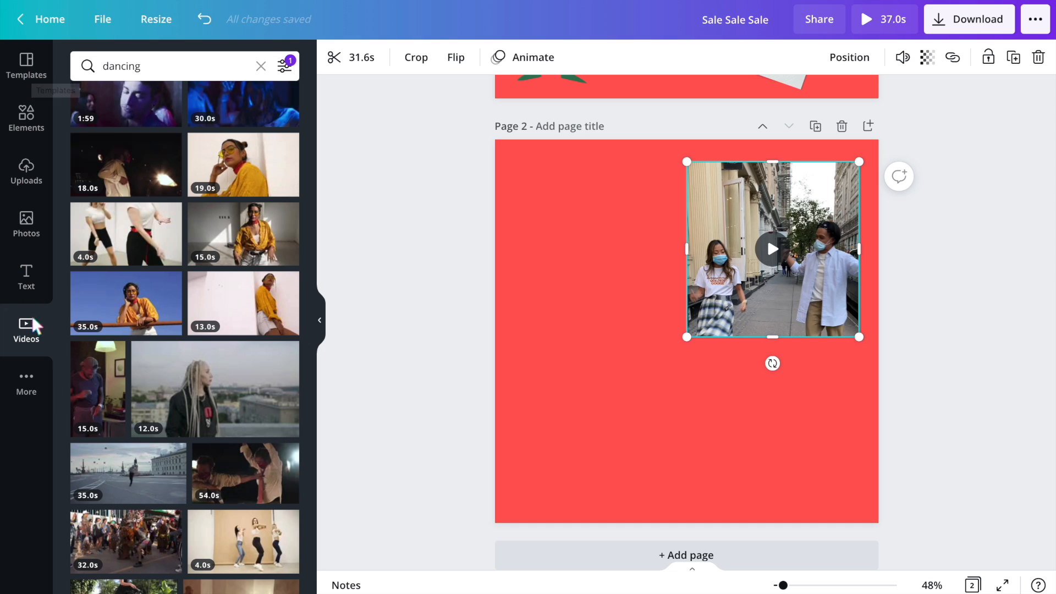
pyautogui.click(26, 370)
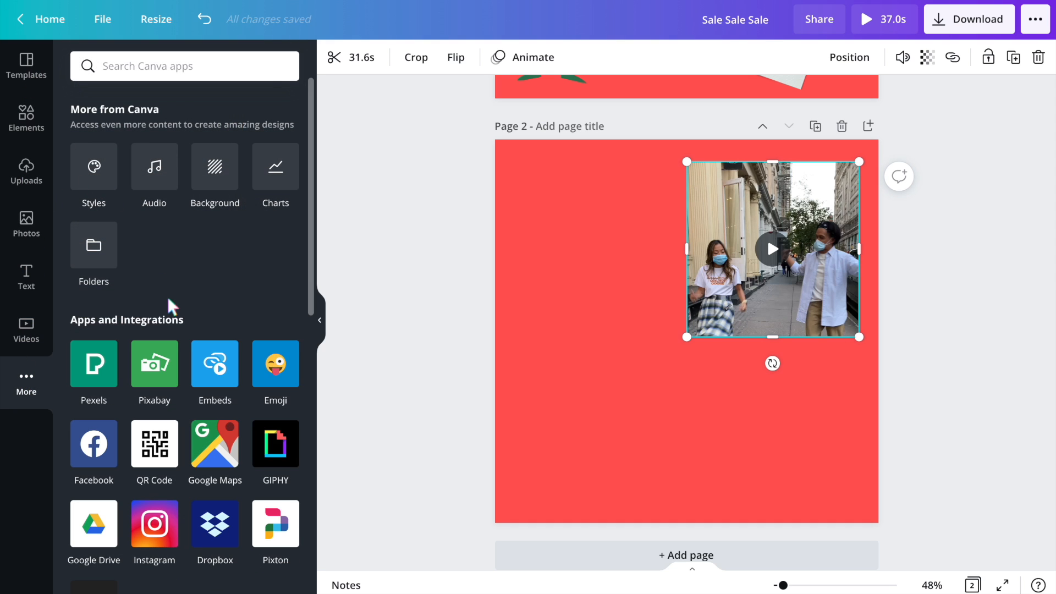
pyautogui.scroll(-4, 171, 305)
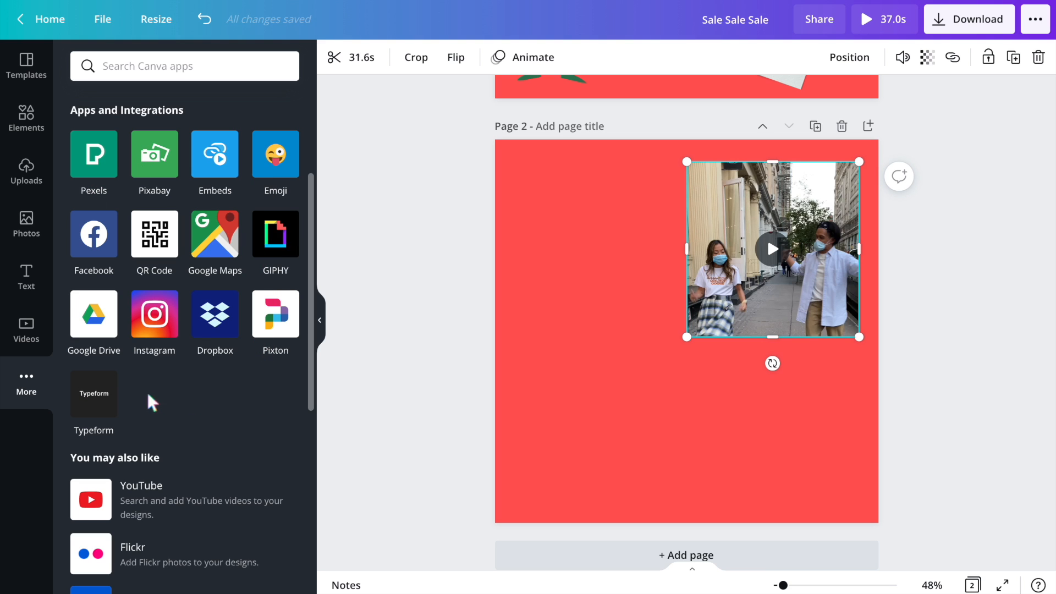
pyautogui.scroll(-4, 245, 385)
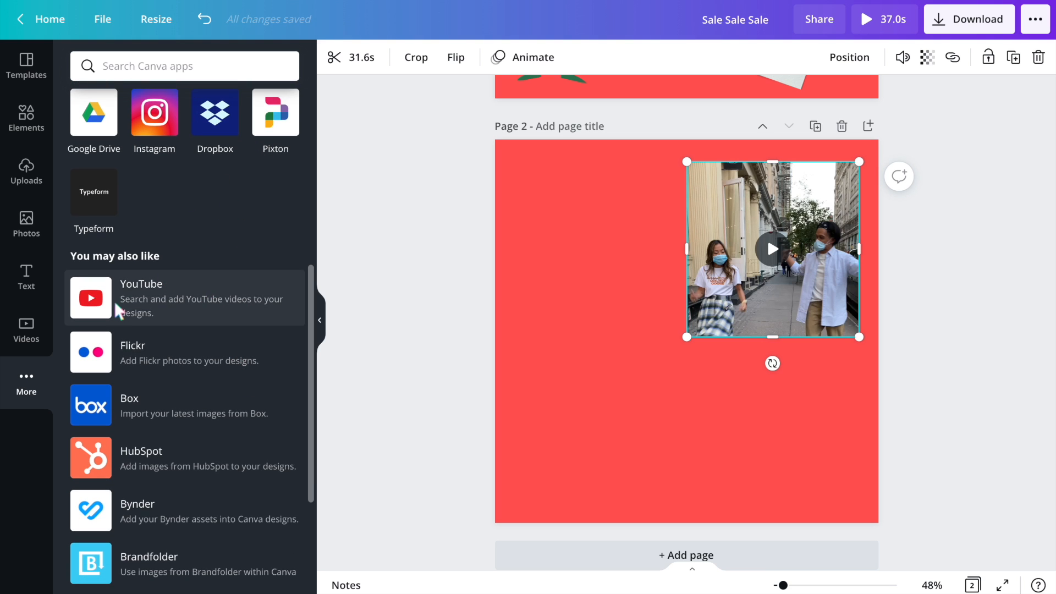
pyautogui.scroll(-1, 207, 266)
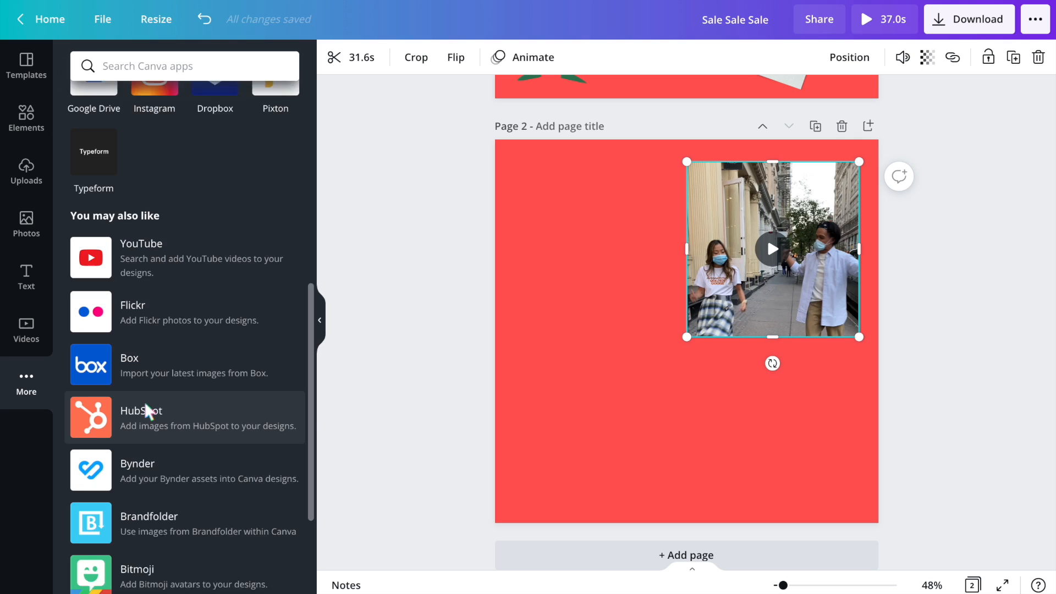
pyautogui.scroll(-1, 146, 405)
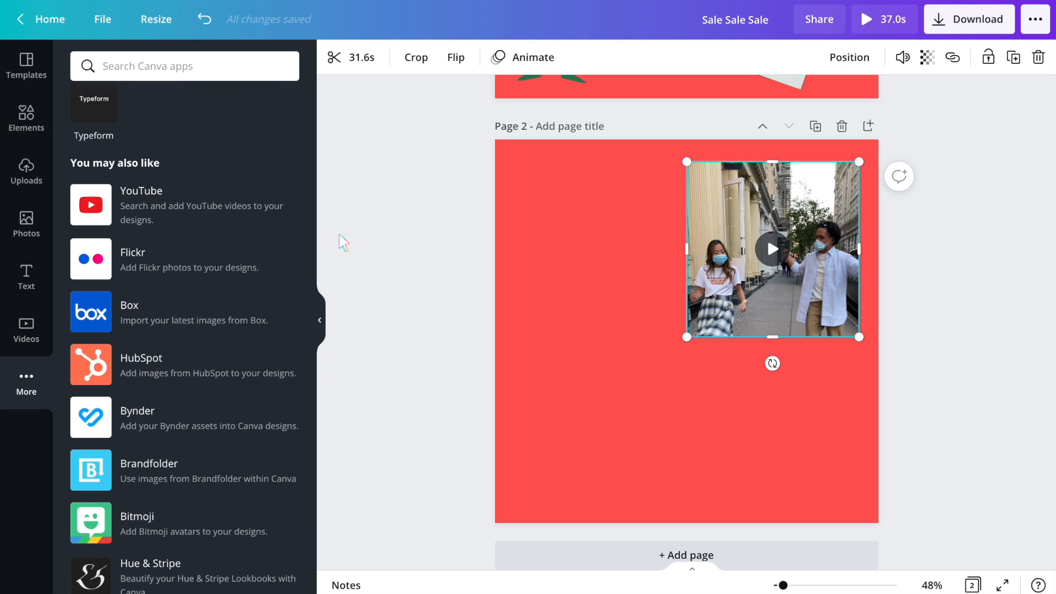
pyautogui.scroll(5, 242, 197)
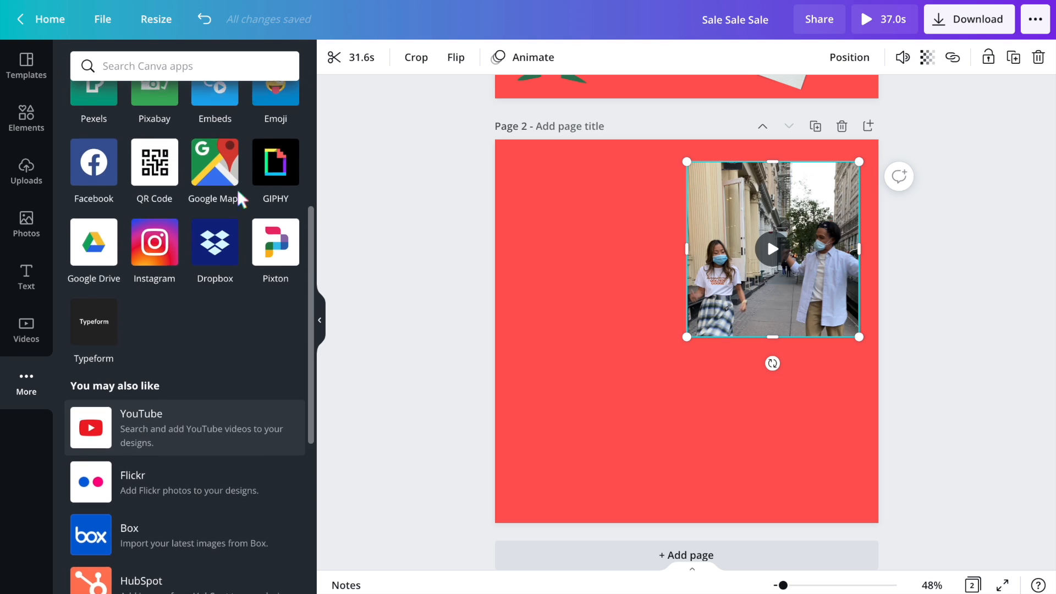
pyautogui.scroll(2, 93, 269)
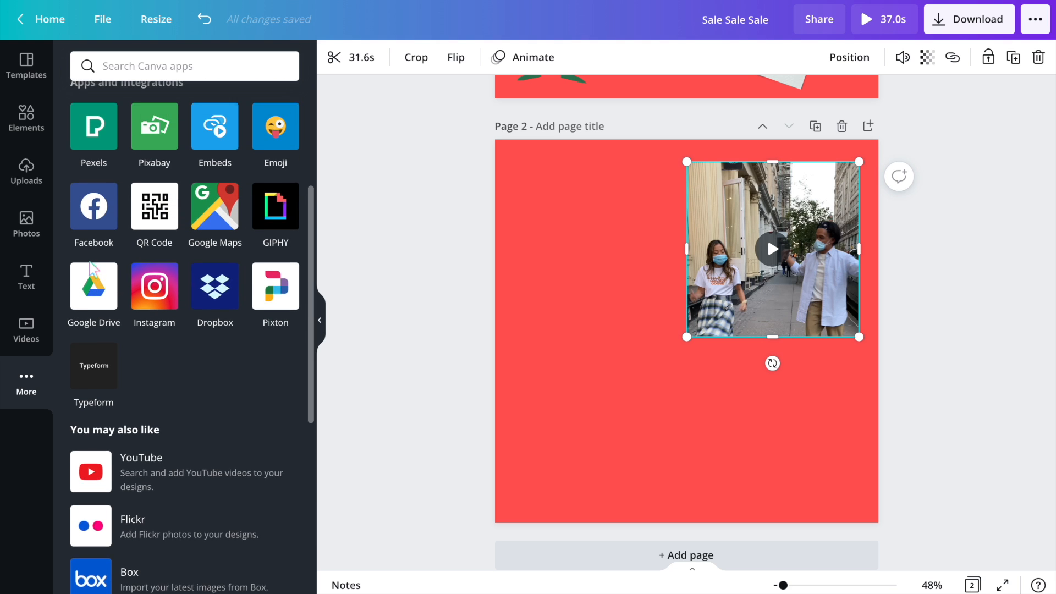
# - Add the thumbs-up GIF from GIPHY to the second page and delete the dancing video
pyautogui.click(275, 253)
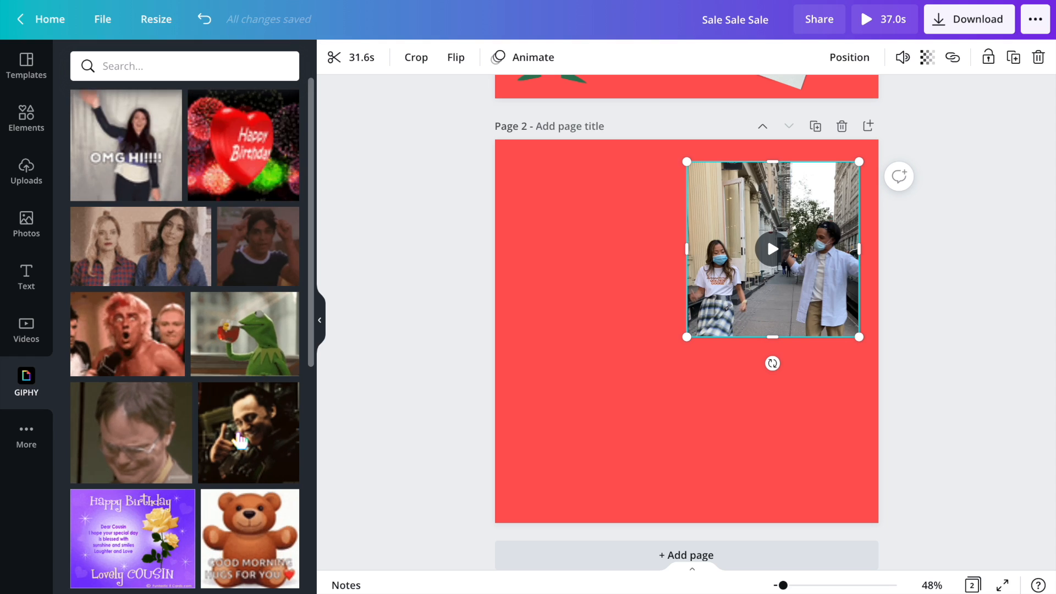
pyautogui.click(226, 472)
pyautogui.moveTo(837, 177); pyautogui.dragTo(708, 308)
pyautogui.moveTo(632, 379); pyautogui.dragTo(694, 289)
pyautogui.click(739, 219)
pyautogui.press('Delete')
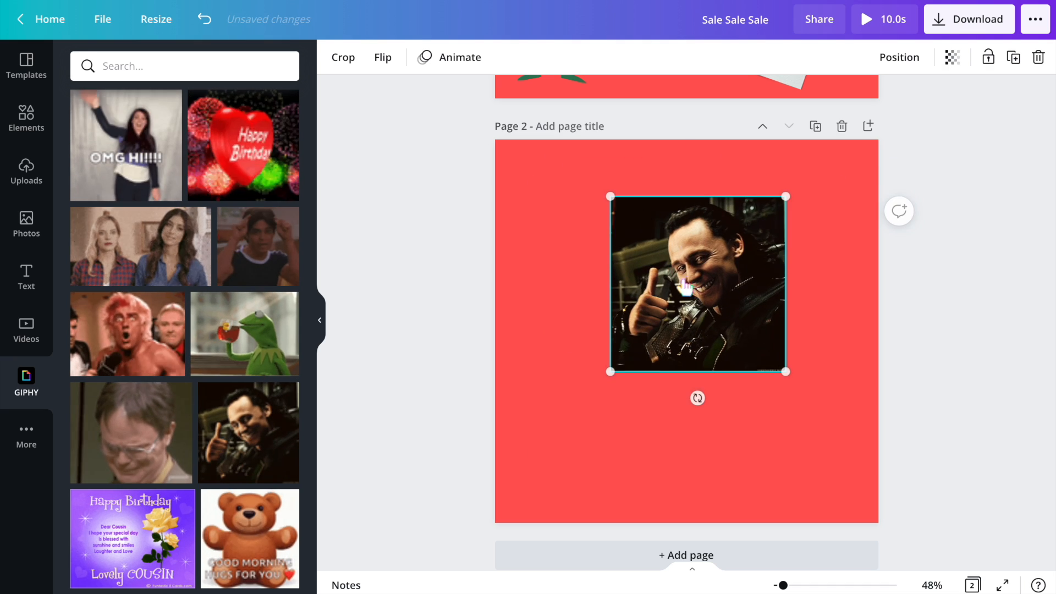
# - Enlarge the thumbs-up GIF, then delete it
pyautogui.moveTo(611, 370); pyautogui.dragTo(568, 440)
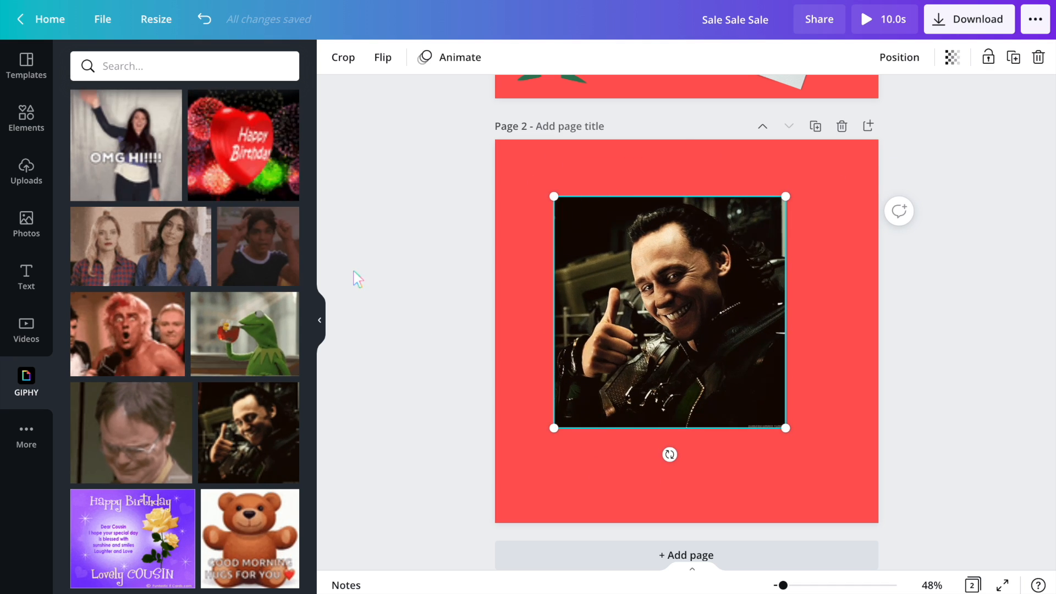
pyautogui.press('Delete')
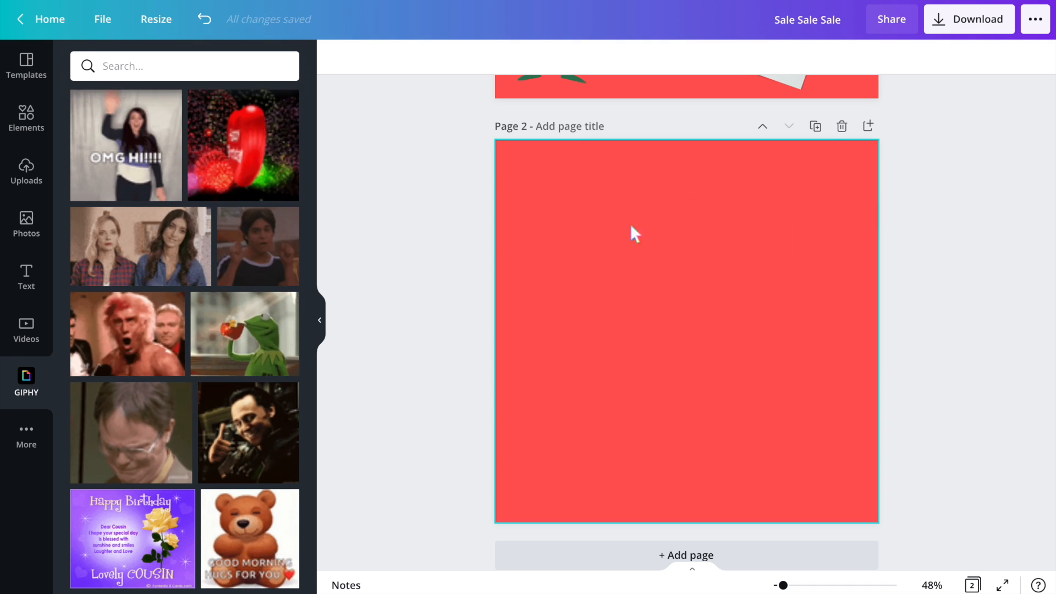
# - Add the Happy Birthday heart GIF to the second page
pyautogui.click(249, 159)
pyautogui.scroll(-1, 692, 348)
pyautogui.scroll(-2, 247, 357)
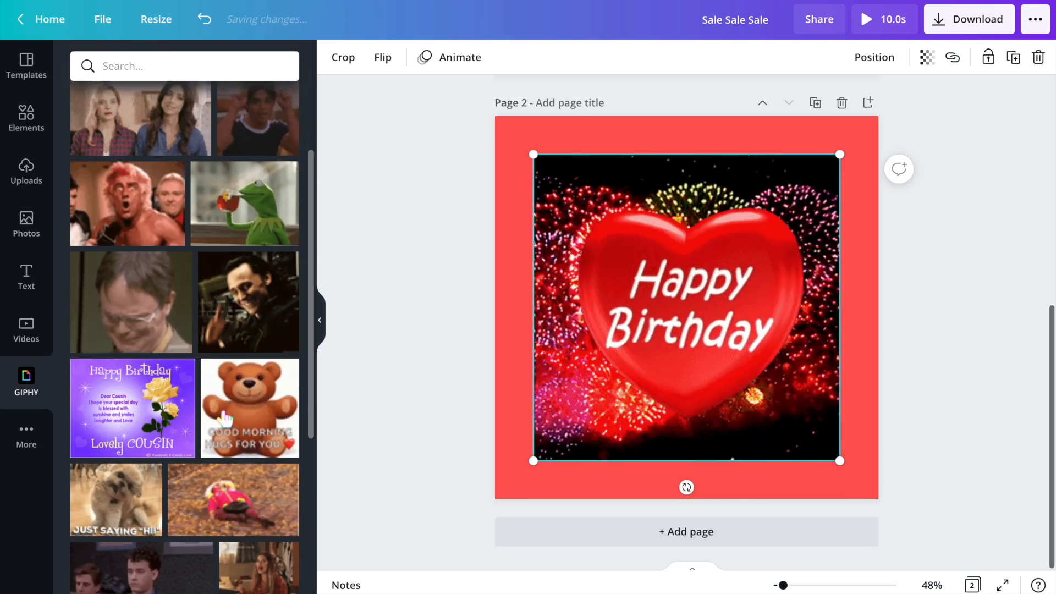
# - Delete the Happy Birthday GIF from the second page
pyautogui.press('Delete')
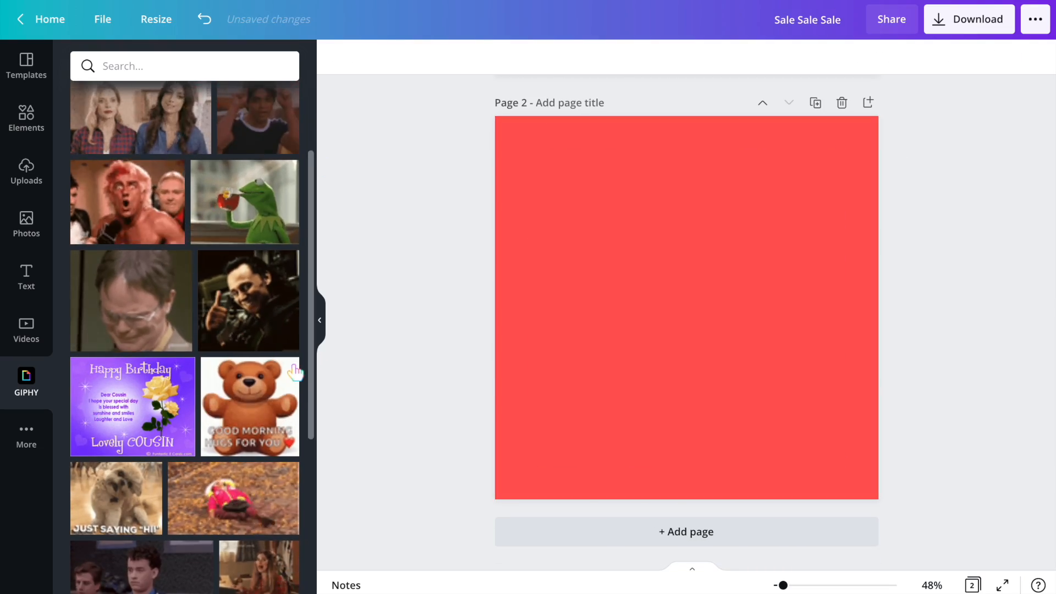
pyautogui.scroll(-3, 293, 357)
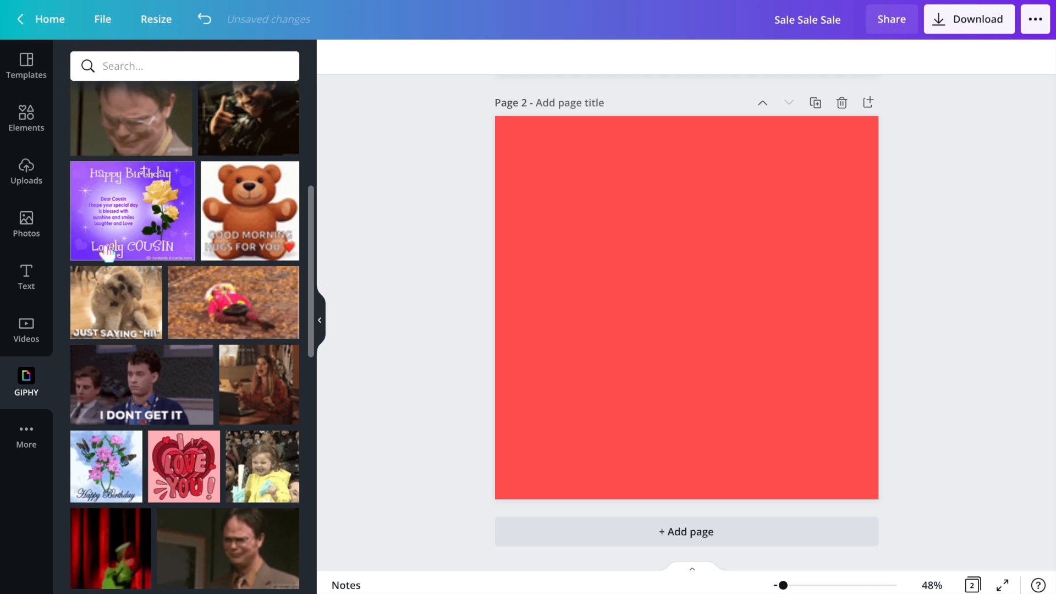
# - Add the Blue Wood text combination, remove its small heading, change the text to "When your package is late" and move it near the page's top
pyautogui.click(26, 276)
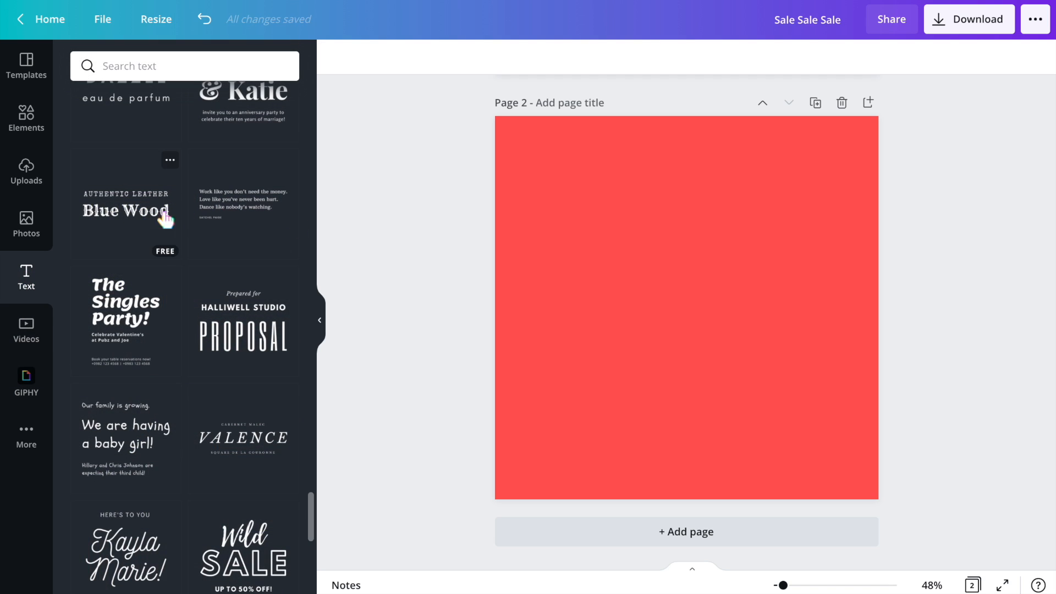
pyautogui.click(165, 218)
pyautogui.click(630, 281)
pyautogui.press('Delete')
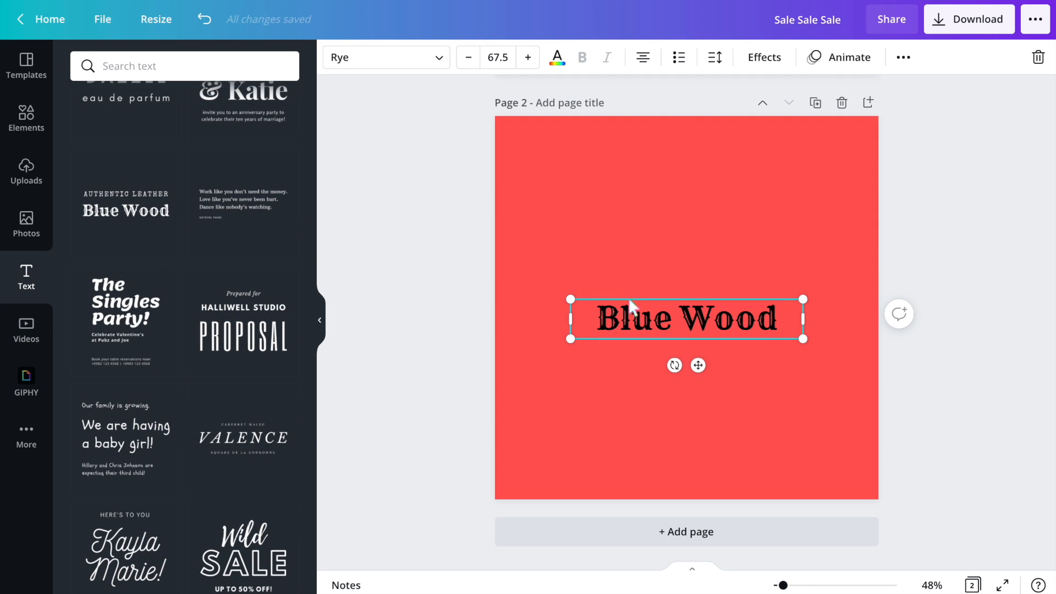
pyautogui.click(631, 315)
pyautogui.write('When')
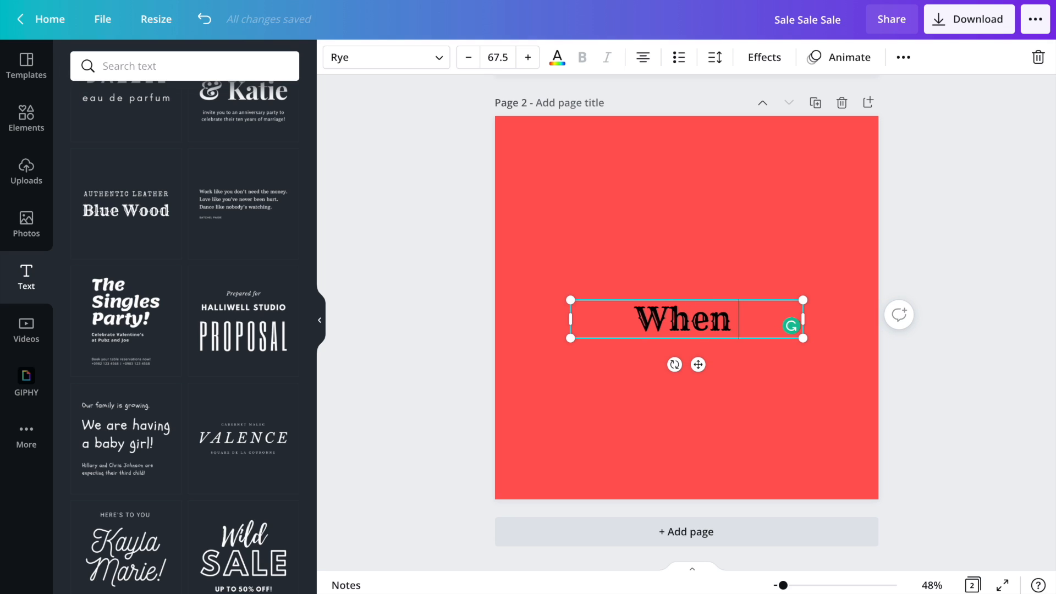
pyautogui.write(' you')
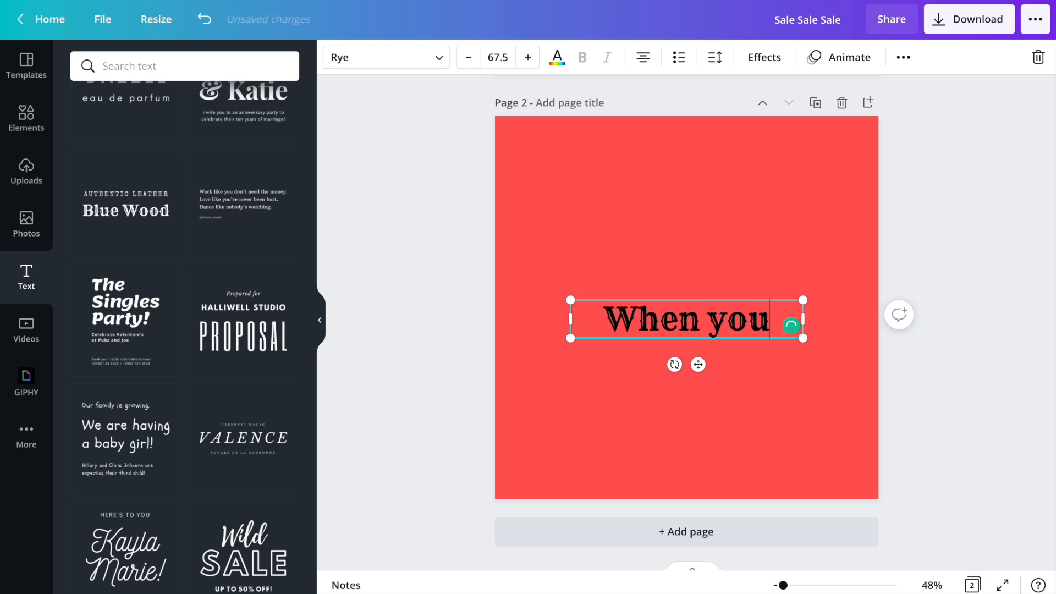
pyautogui.write('r package is late')
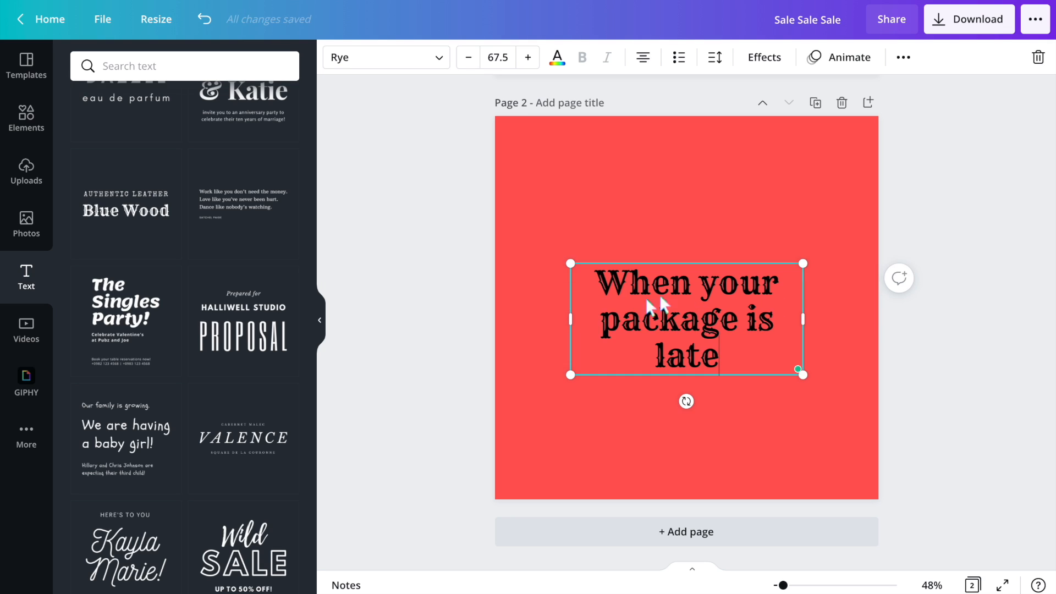
pyautogui.click(809, 330)
pyautogui.moveTo(796, 338); pyautogui.dragTo(704, 187)
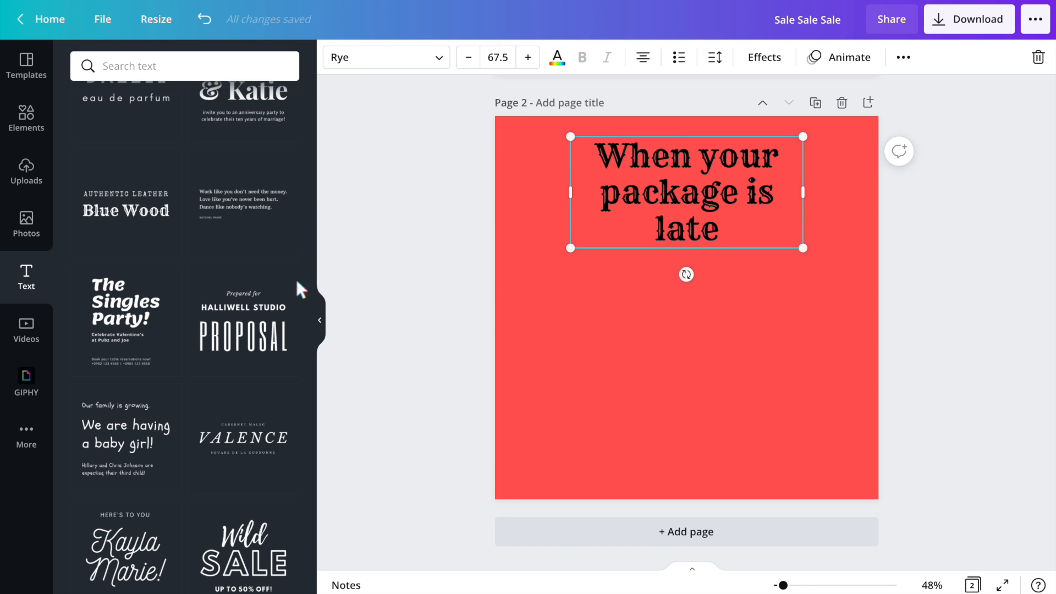
# - Add the crying Dwight GIF below the heading, shrinking it and centring it on the page
pyautogui.click(28, 378)
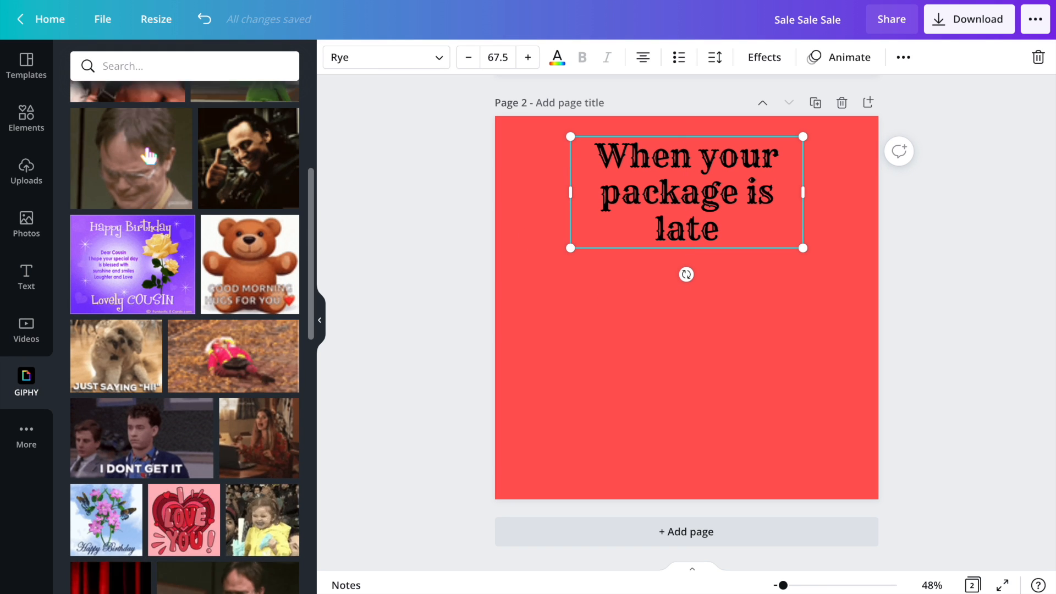
pyautogui.click(153, 200)
pyautogui.moveTo(691, 312); pyautogui.dragTo(691, 353)
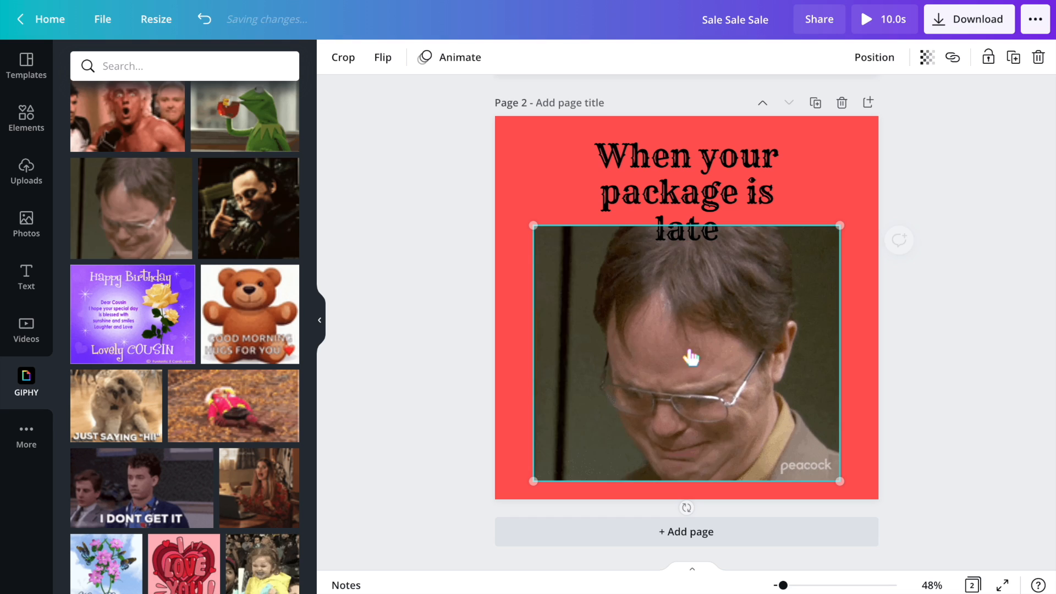
pyautogui.moveTo(840, 226); pyautogui.dragTo(780, 287)
pyautogui.moveTo(669, 344); pyautogui.dragTo(692, 325)
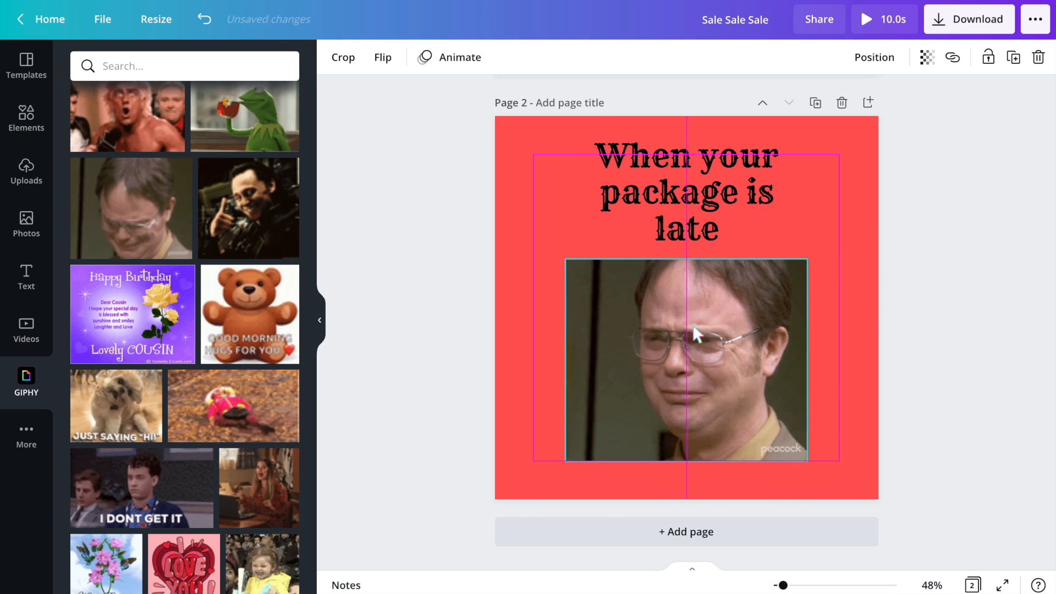
# - Search the GIPHY library for "crying"
pyautogui.scroll(-3, 180, 383)
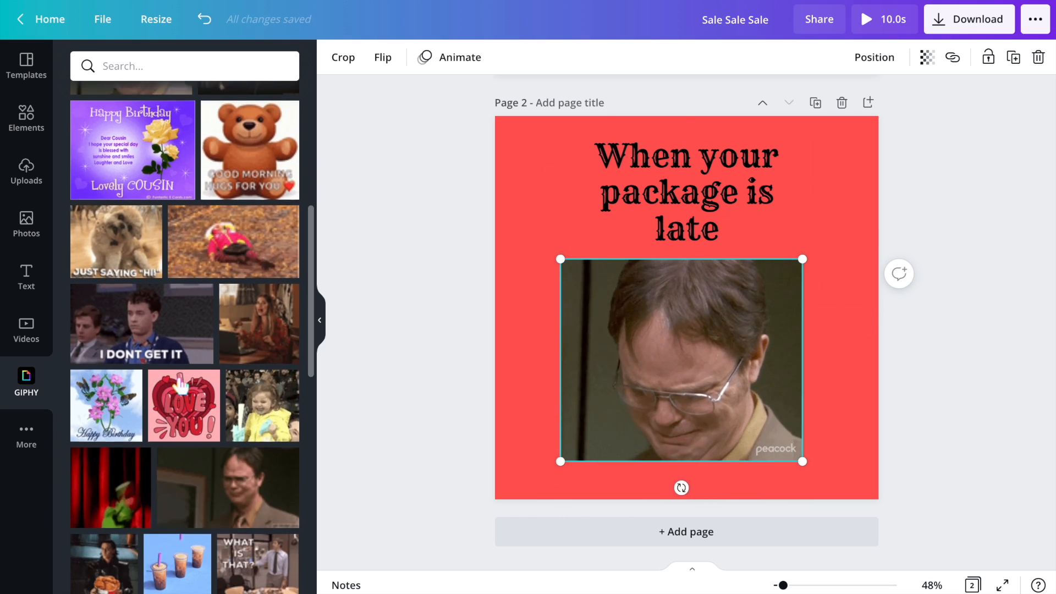
pyautogui.scroll(-2, 188, 330)
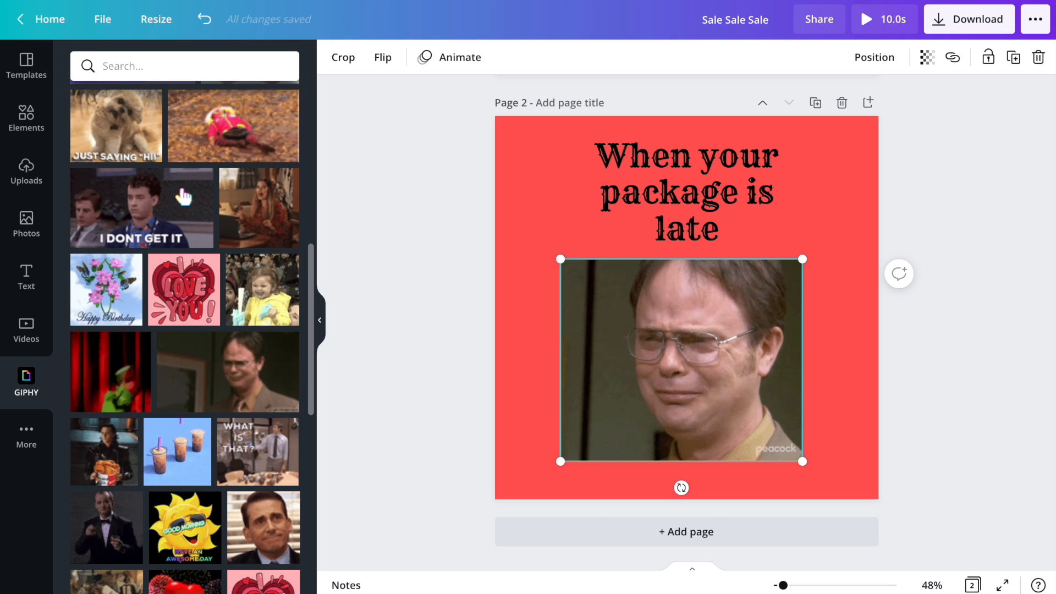
pyautogui.click(194, 71)
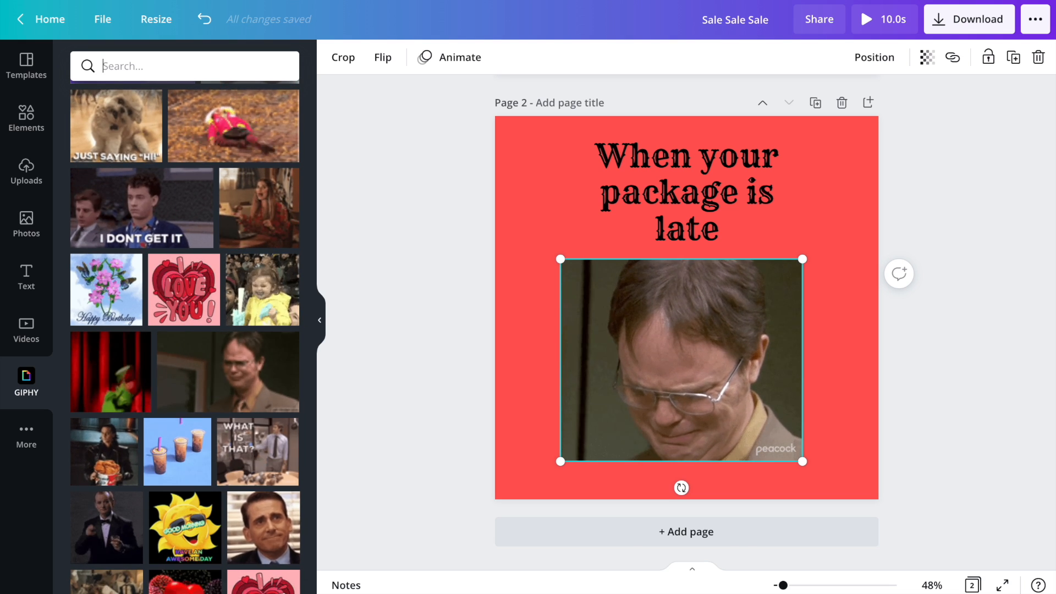
pyautogui.write('crying')
pyautogui.press('Return')
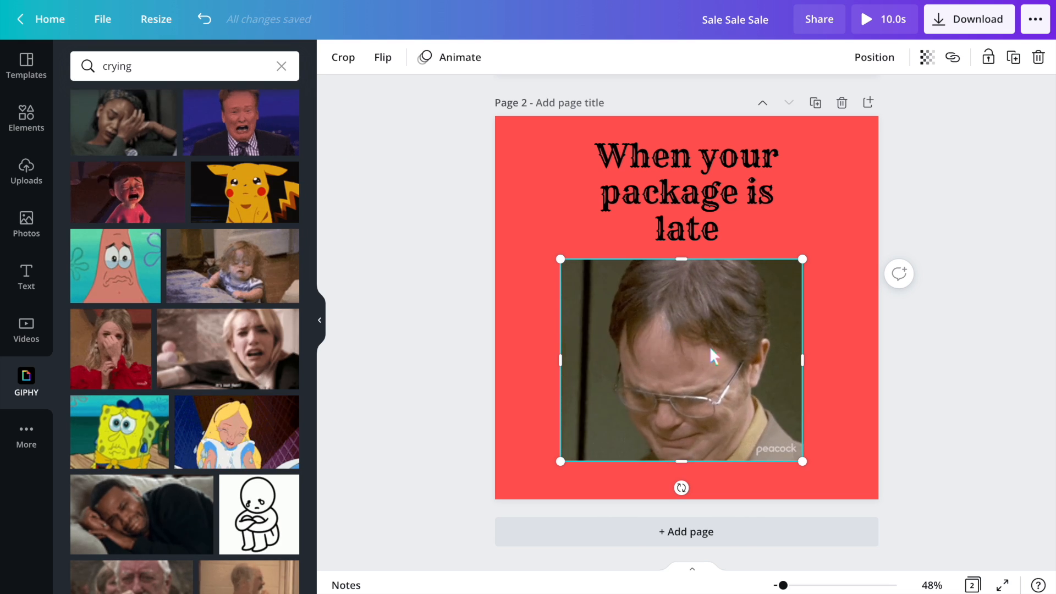
# - Replace the Dwight GIF with the crying woman GIF, positioned below the heading
pyautogui.click(710, 345)
pyautogui.press('Delete')
pyautogui.click(132, 145)
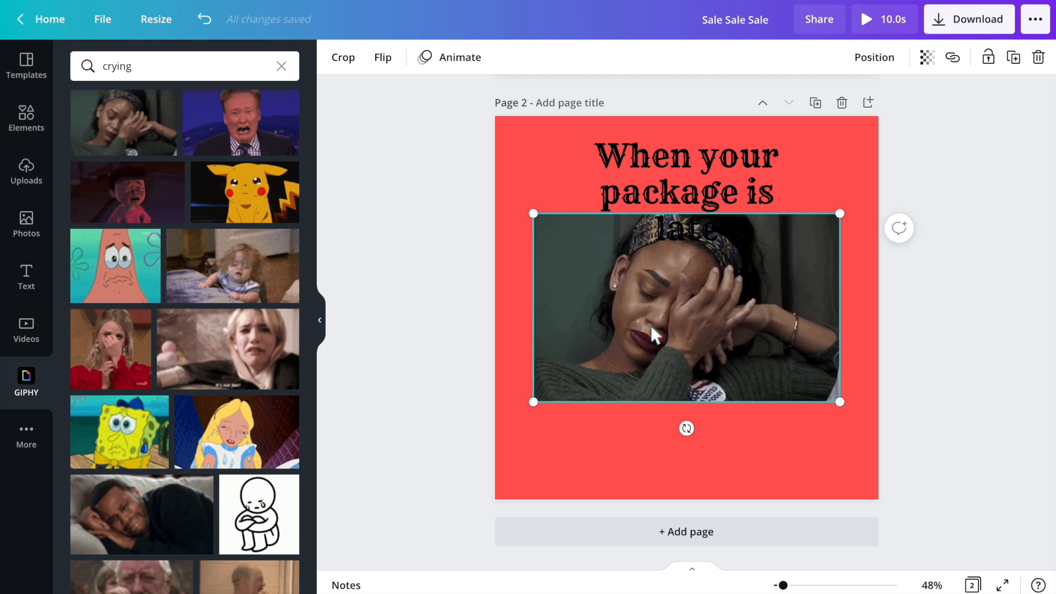
pyautogui.moveTo(650, 322); pyautogui.dragTo(653, 370)
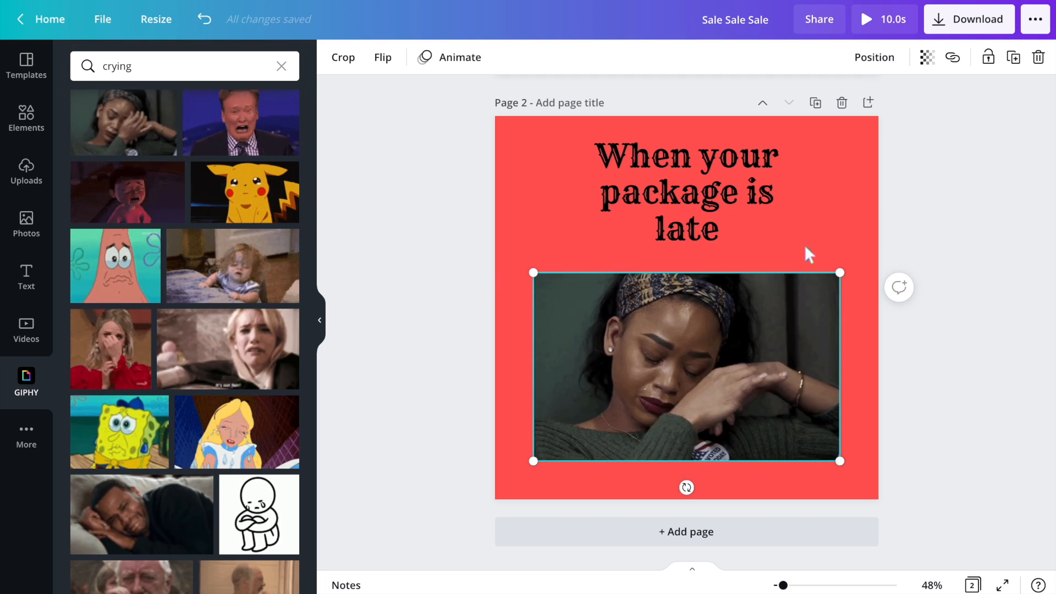
# - Search elements for "sad" and add a frowning emoji, shrinking it and placing it at the photo's upper-left corner
pyautogui.click(31, 130)
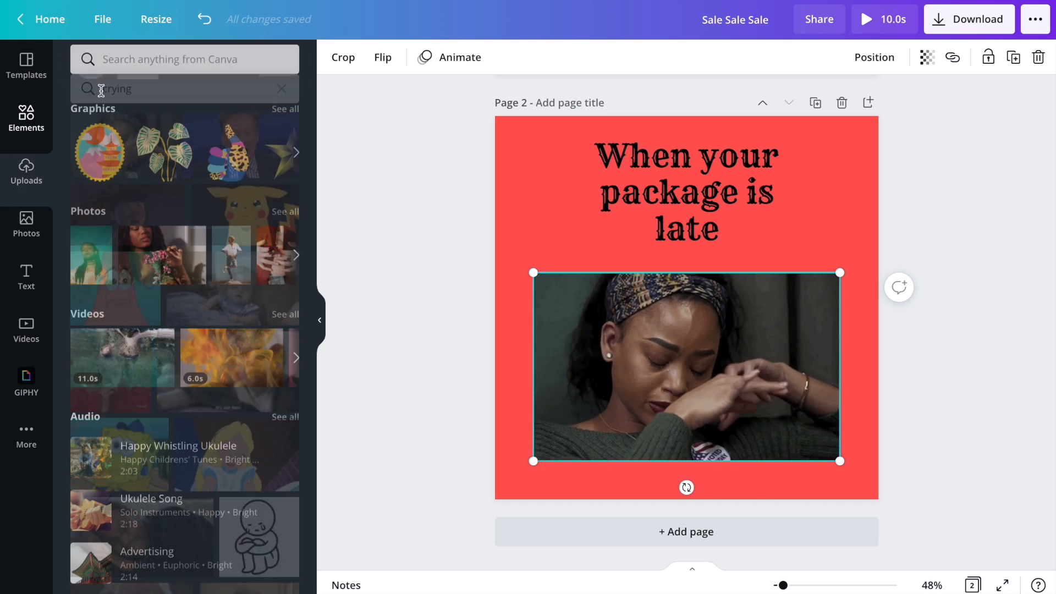
pyautogui.click(161, 69)
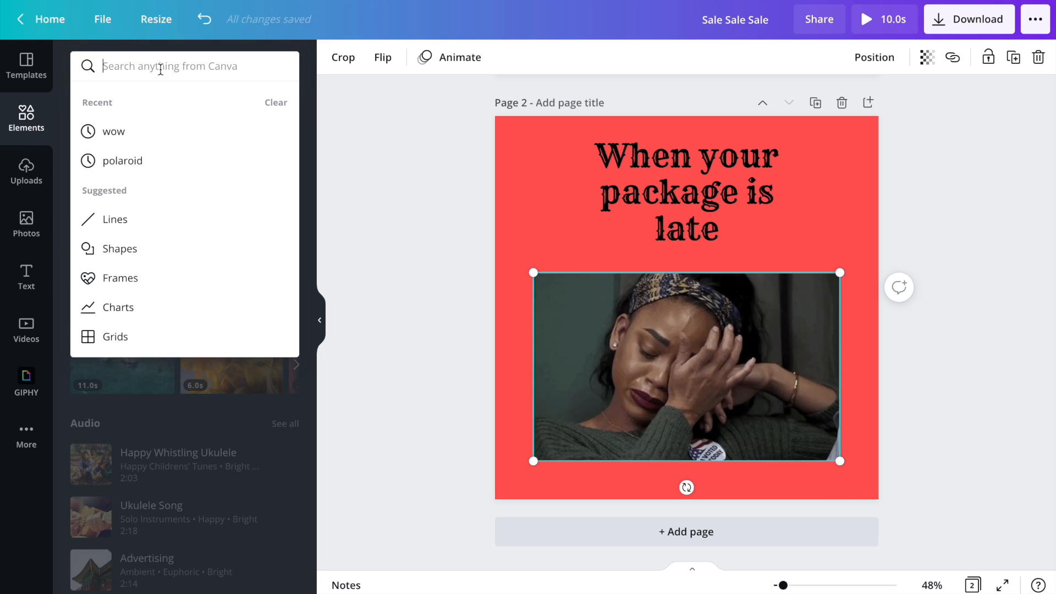
pyautogui.write('sad')
pyautogui.press('Return')
pyautogui.click(107, 205)
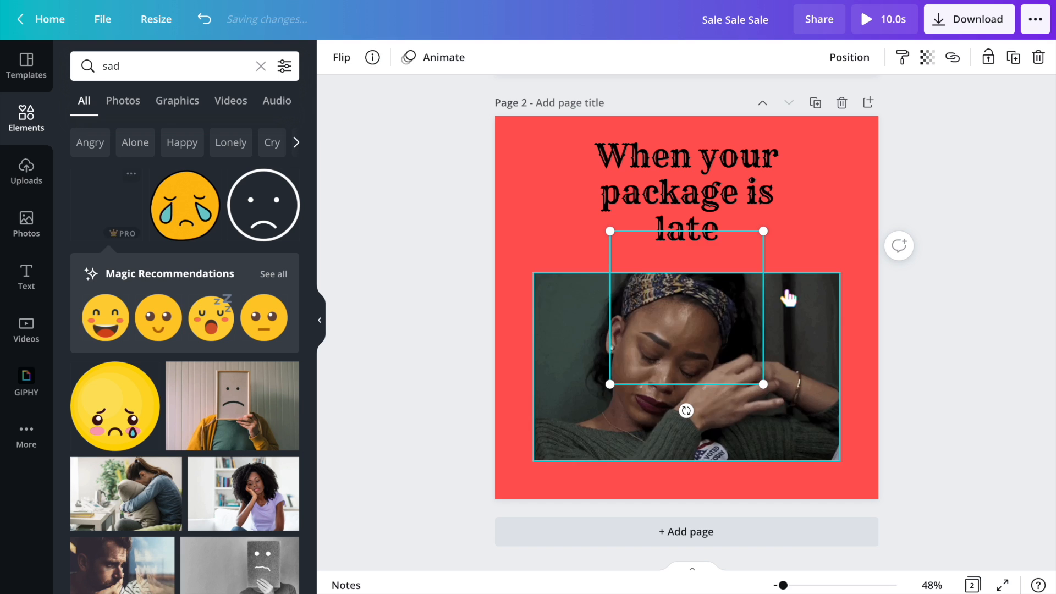
pyautogui.moveTo(754, 375); pyautogui.dragTo(702, 318)
pyautogui.moveTo(660, 278); pyautogui.dragTo(549, 263)
# - Add the crying emoji and place it small at the photo's bottom-right corner
pyautogui.click(188, 228)
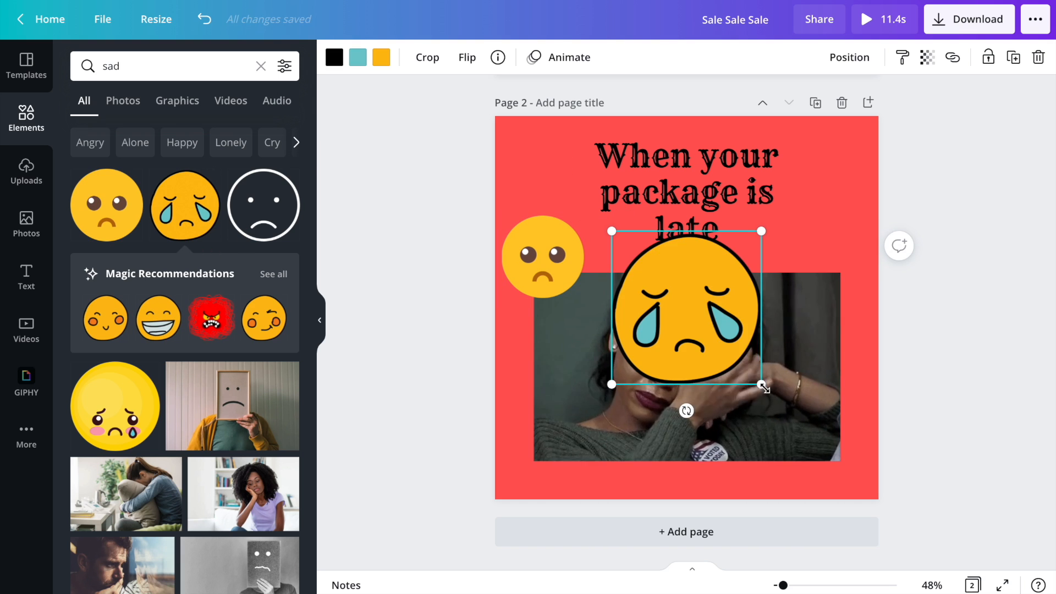
pyautogui.moveTo(759, 384); pyautogui.dragTo(854, 466)
pyautogui.click(919, 259)
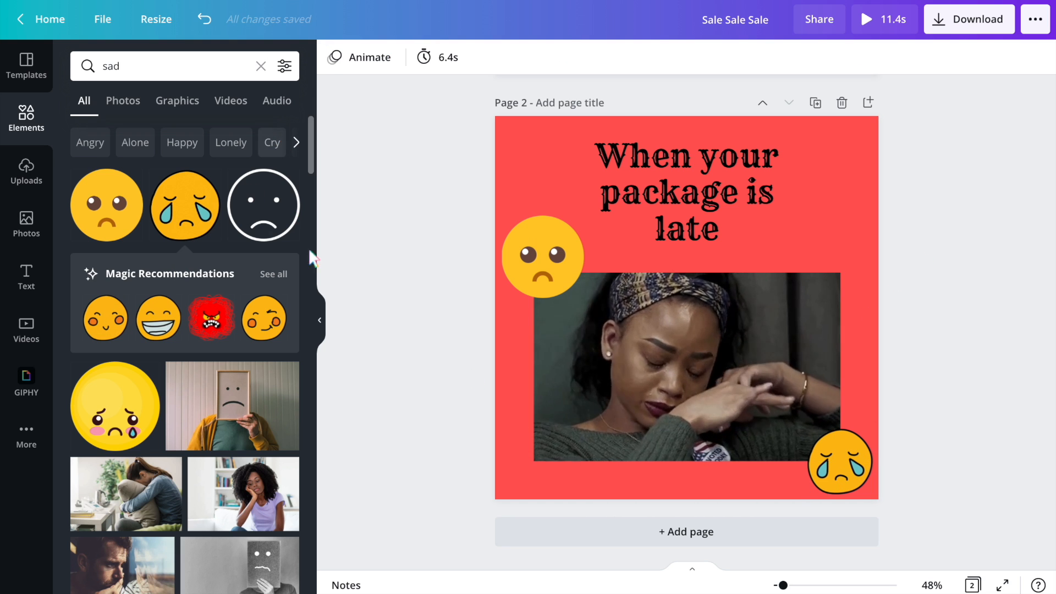
pyautogui.click(320, 325)
pyautogui.click(26, 436)
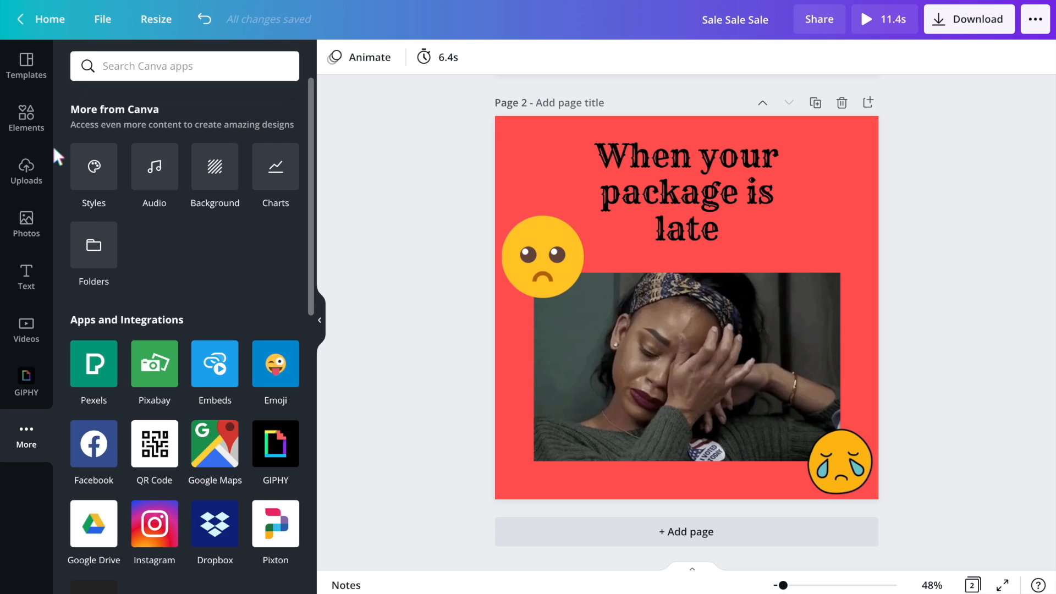
pyautogui.scroll(-4, 201, 484)
pyautogui.scroll(4, 137, 297)
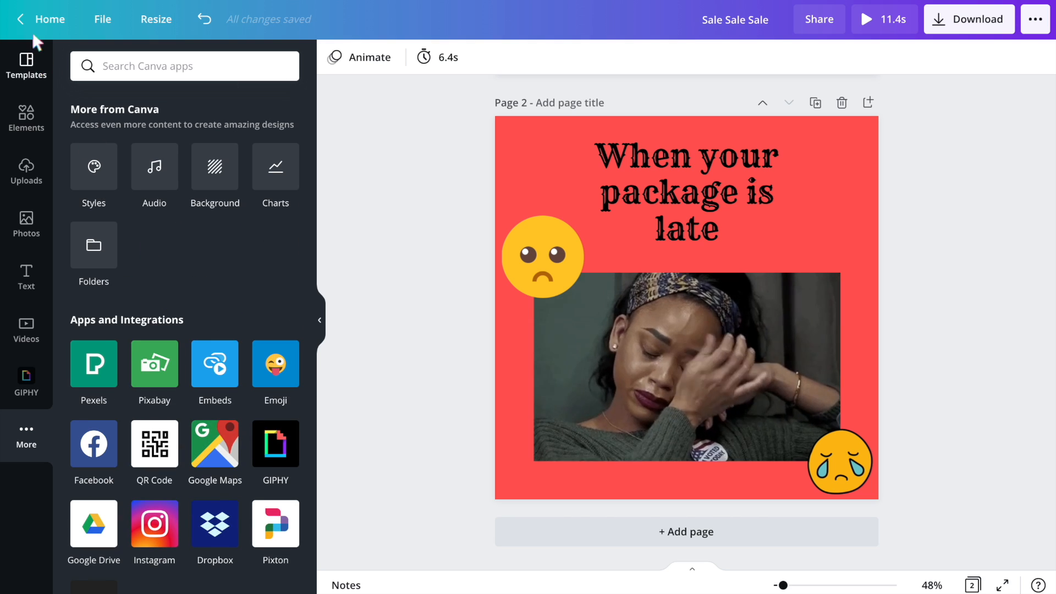
# - Return to the home page and browse the For you, Marketing, Video and Office design categories
pyautogui.click(30, 28)
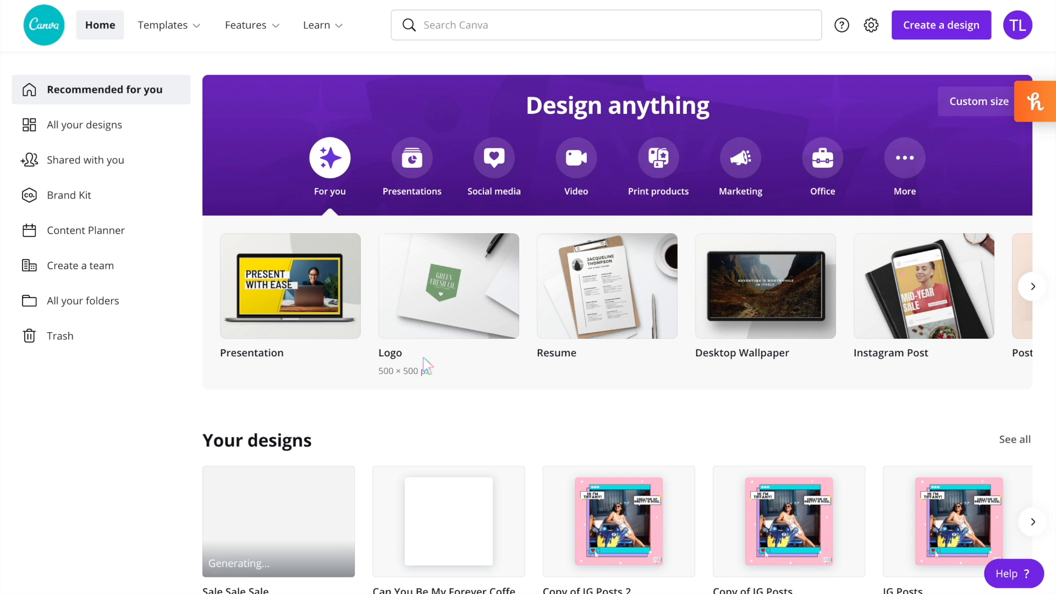
pyautogui.click(1033, 287)
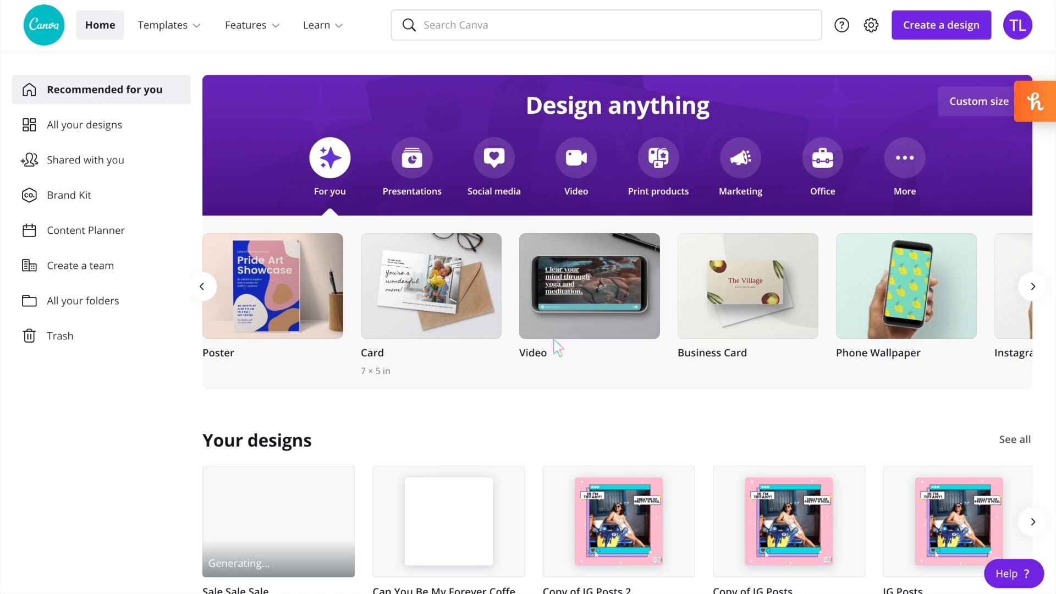
pyautogui.click(1032, 287)
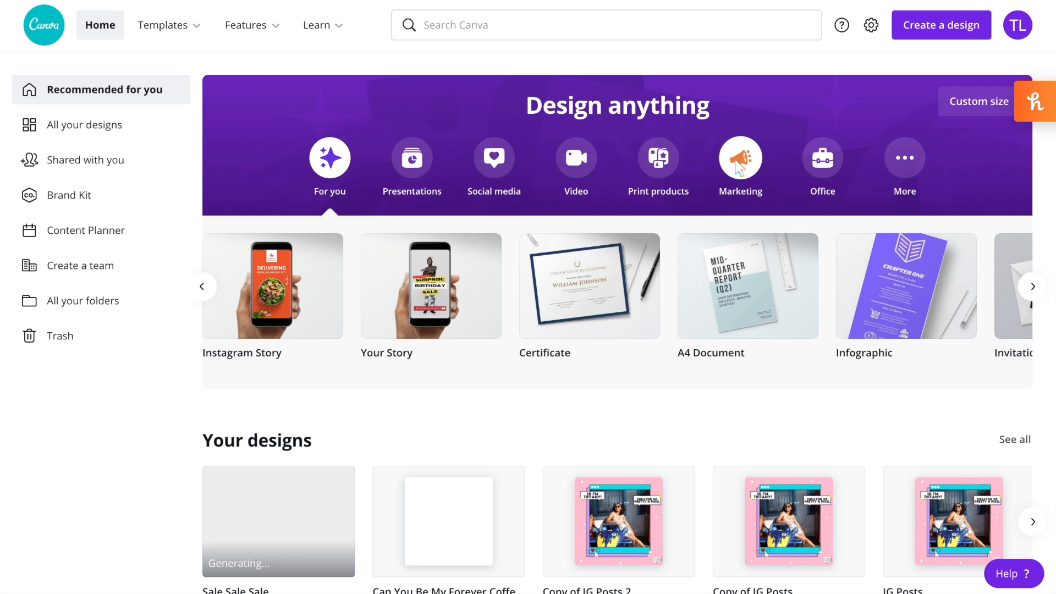
pyautogui.click(737, 161)
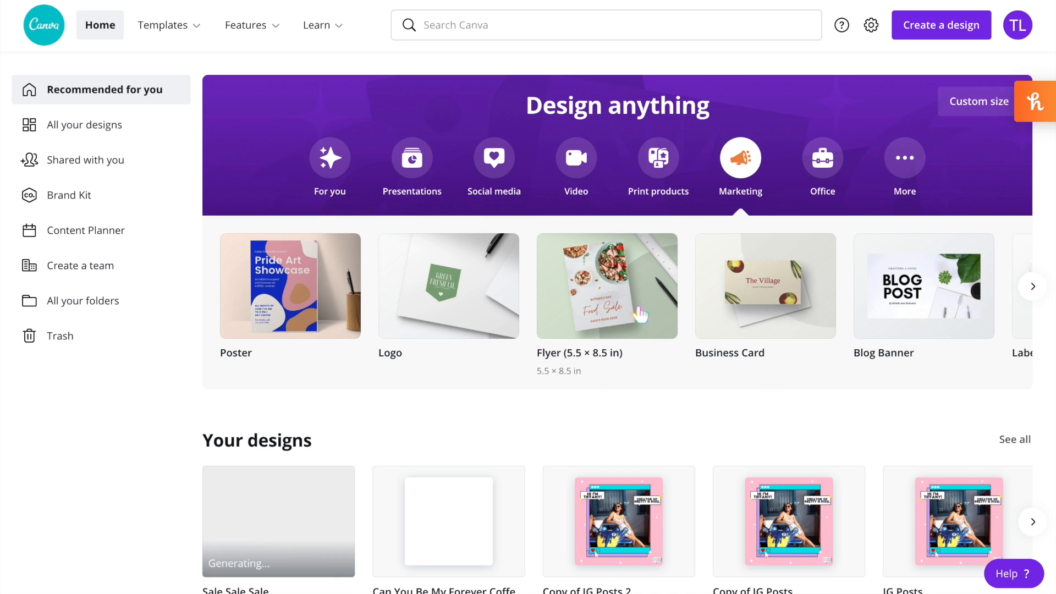
pyautogui.click(1032, 287)
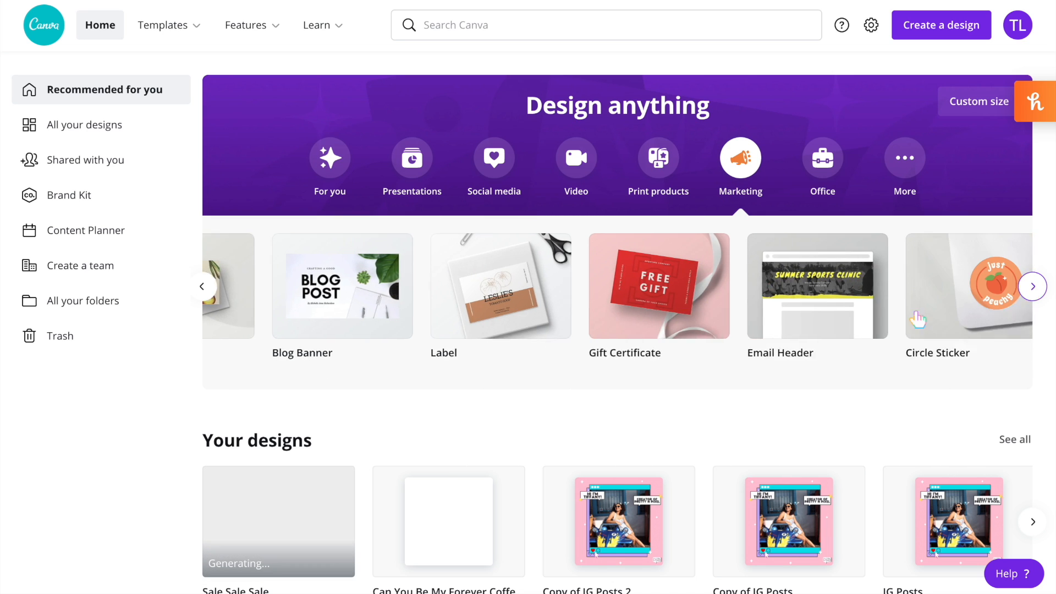
pyautogui.click(576, 158)
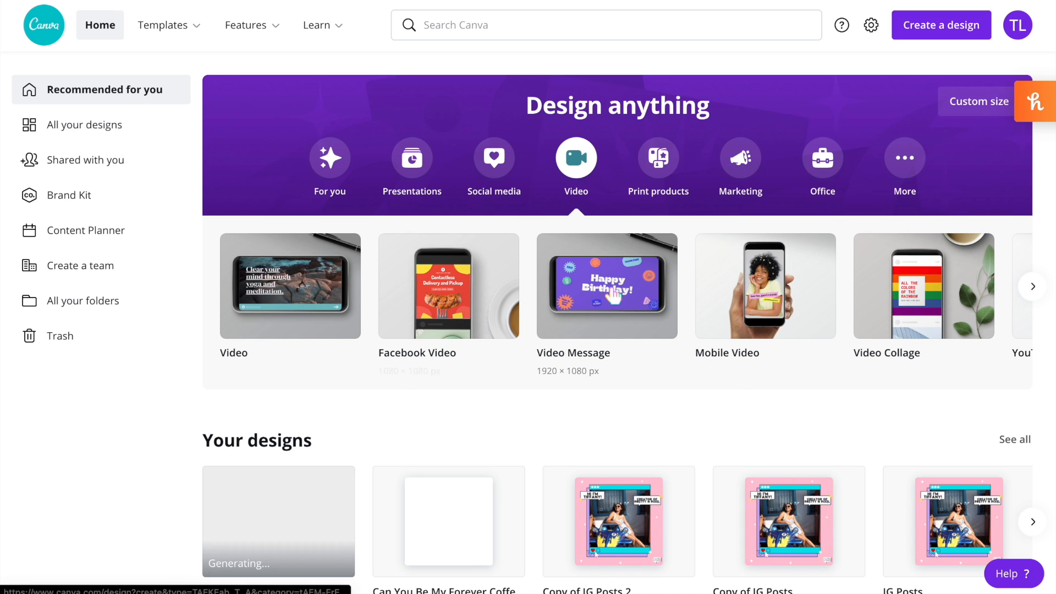
pyautogui.click(820, 166)
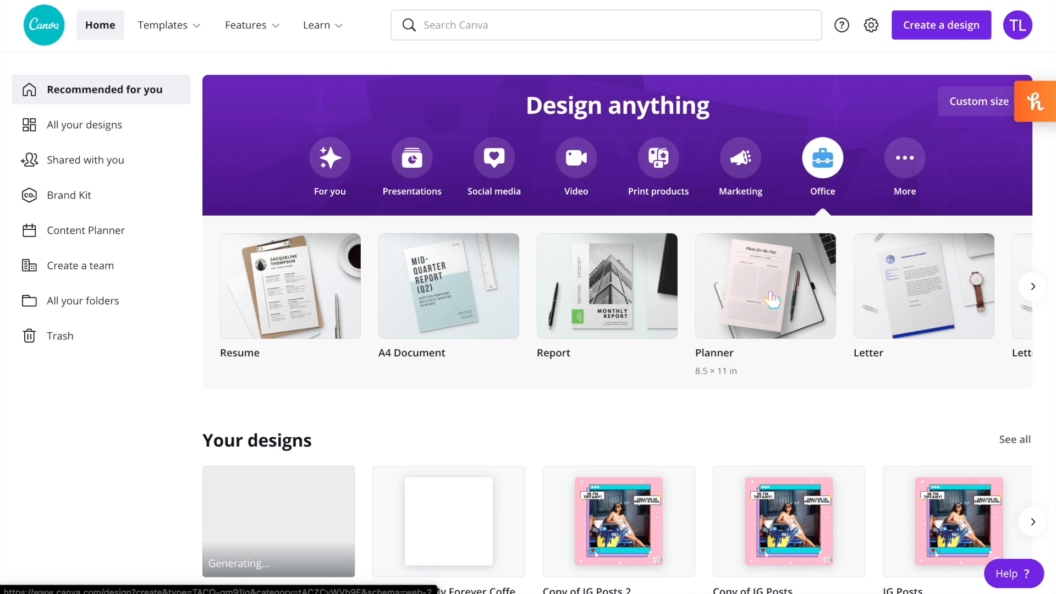
pyautogui.click(340, 171)
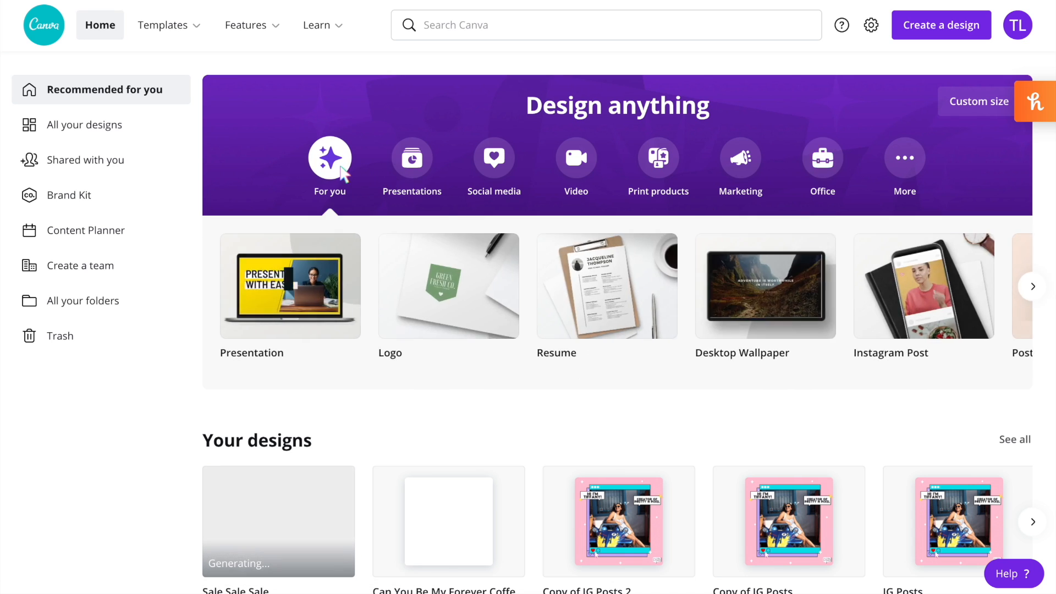